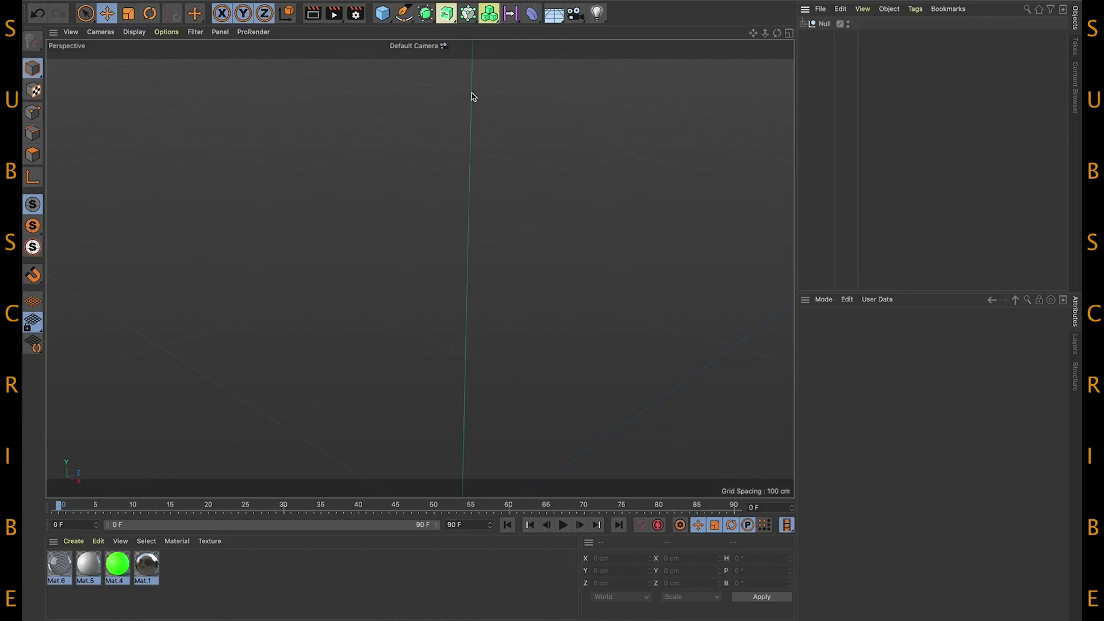
# Add a cylinder to the scene and set its rotation segments to 50.
pyautogui.moveTo(382, 12); pyautogui.dragTo(599, 27)
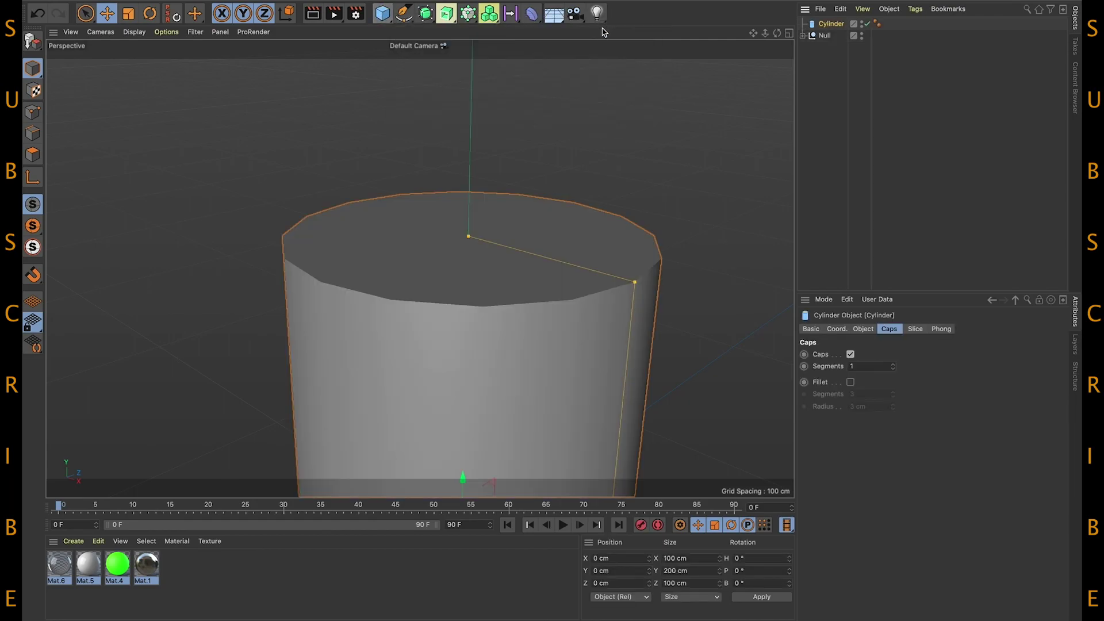
pyautogui.click(865, 329)
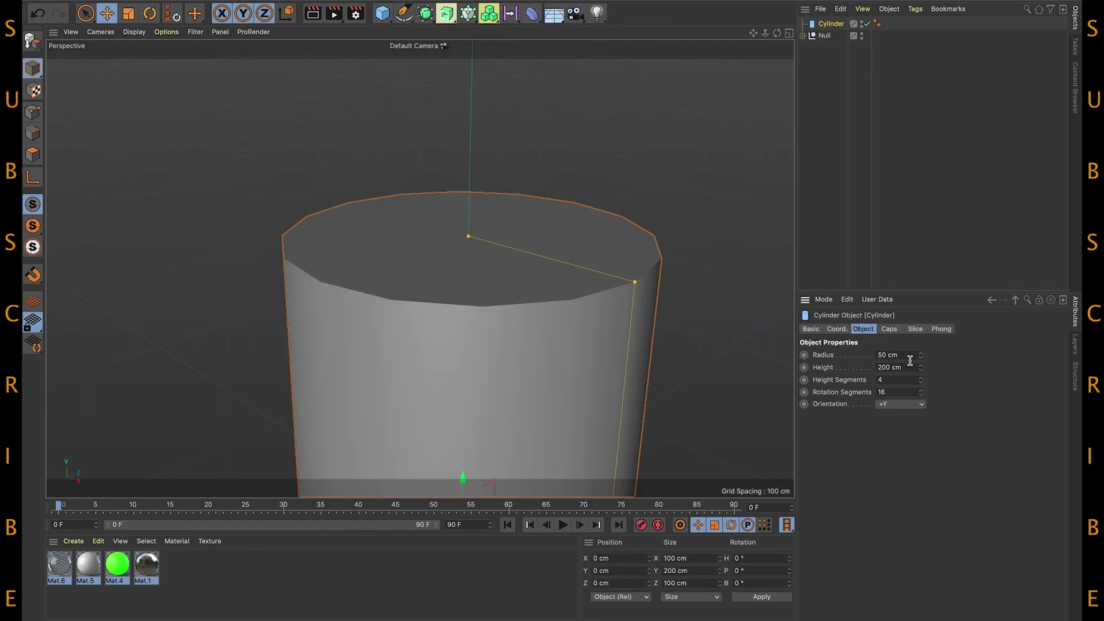
pyautogui.moveTo(882, 392); pyautogui.dragTo(857, 396)
pyautogui.press('Return')
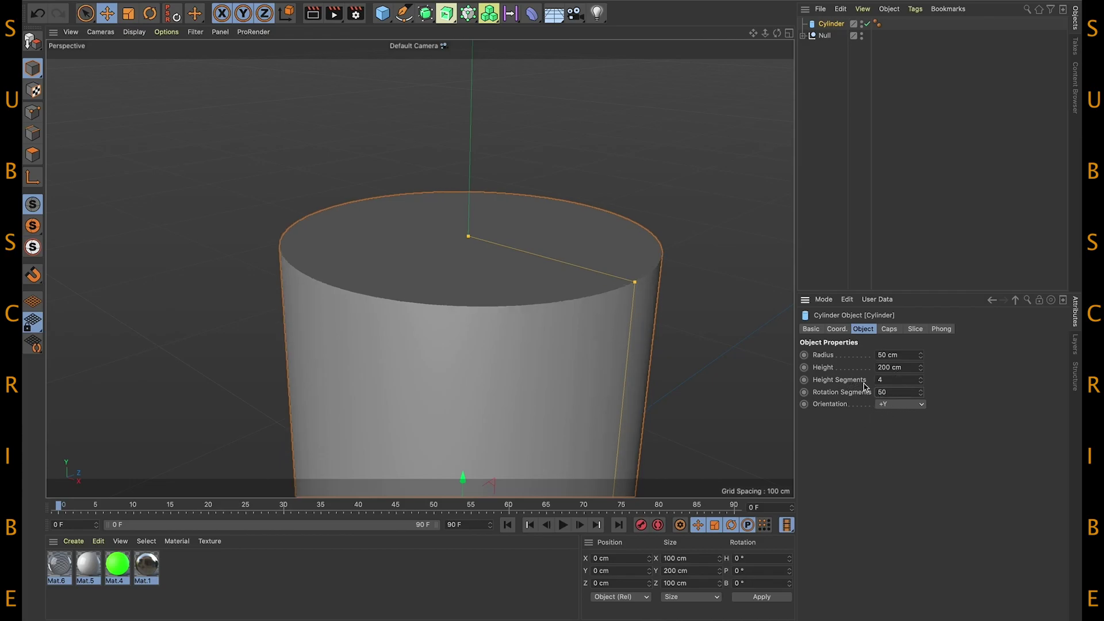
# Enable the fillet on the cylinder's caps and set the fillet radius to 4 cm.
pyautogui.click(889, 329)
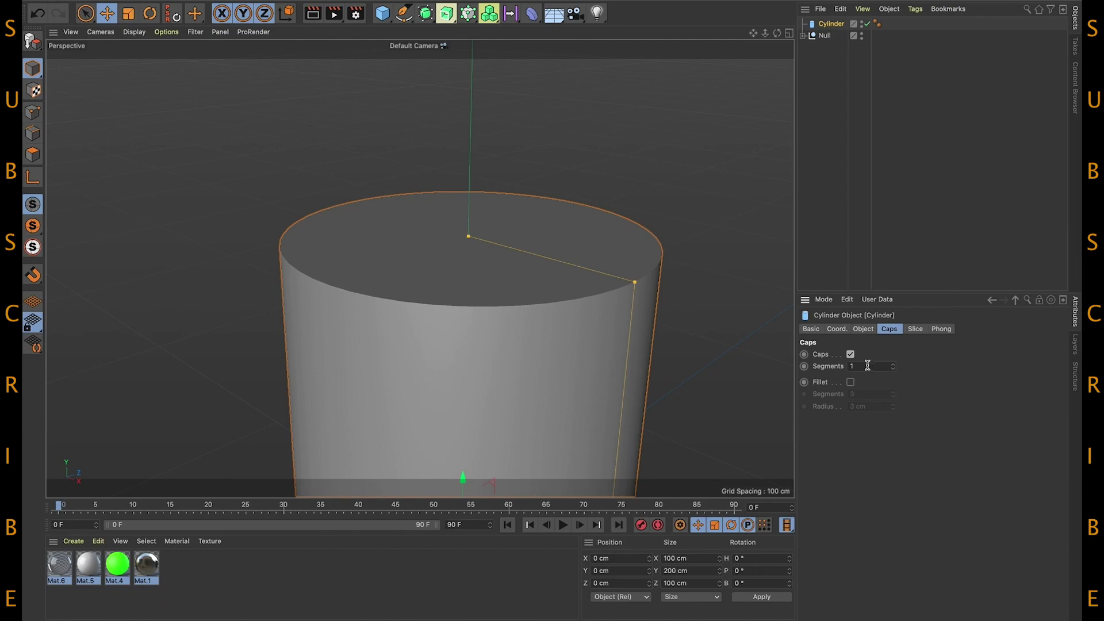
pyautogui.click(851, 382)
pyautogui.moveTo(869, 406); pyautogui.dragTo(804, 404)
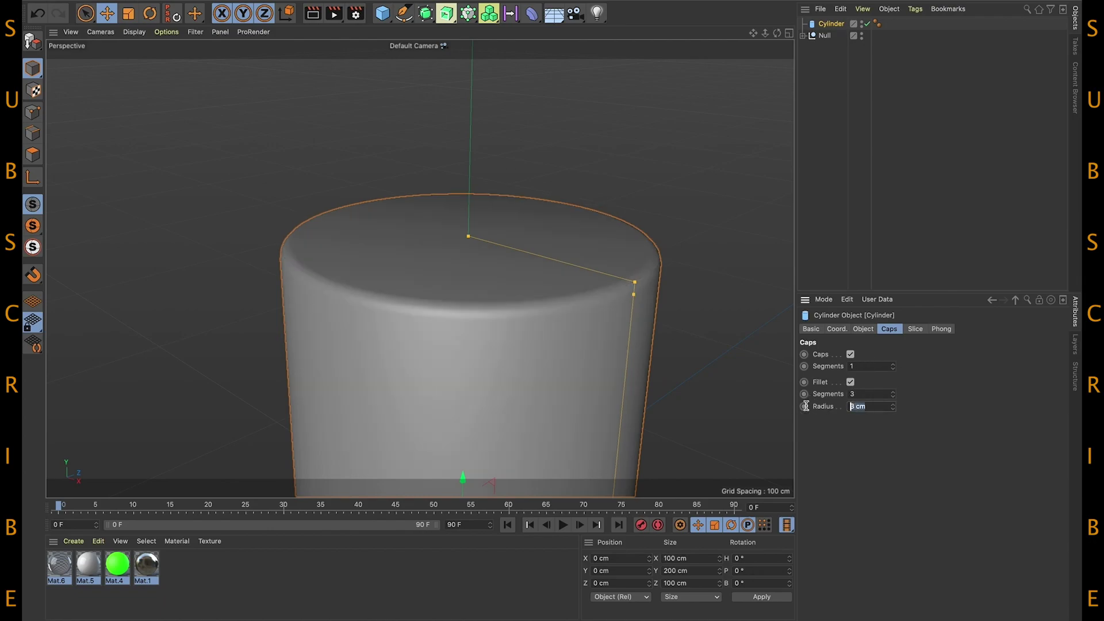
pyautogui.write('4')
pyautogui.press('Return')
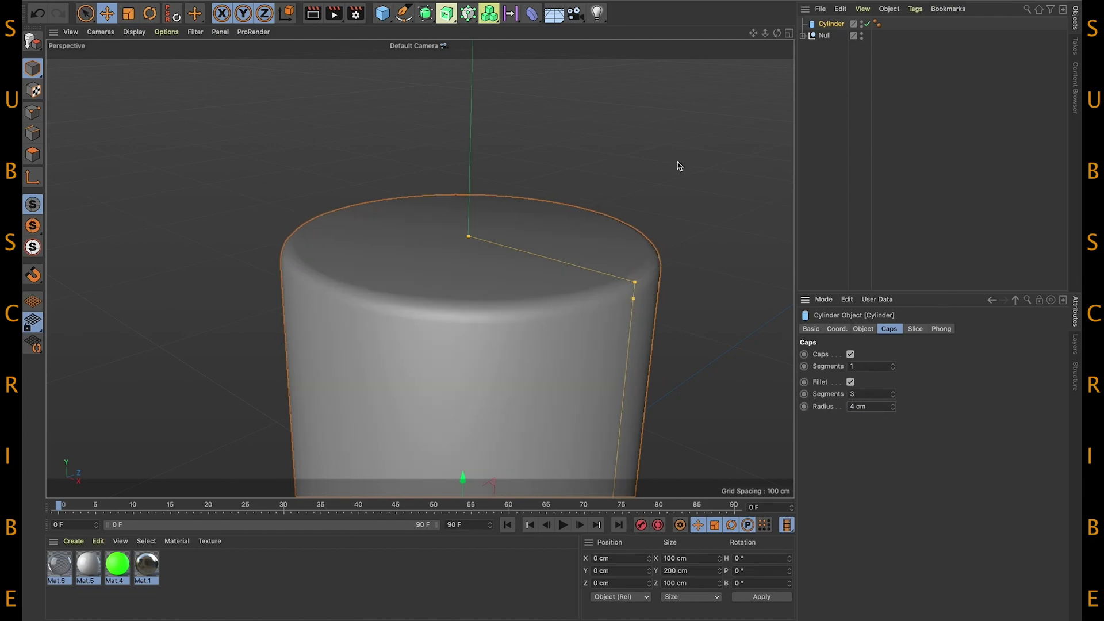
# Add a second cylinder with 20 cm radius and 20 cm height, and raise it to about Y 109 cm above the large one.
pyautogui.moveTo(382, 14); pyautogui.dragTo(624, 29)
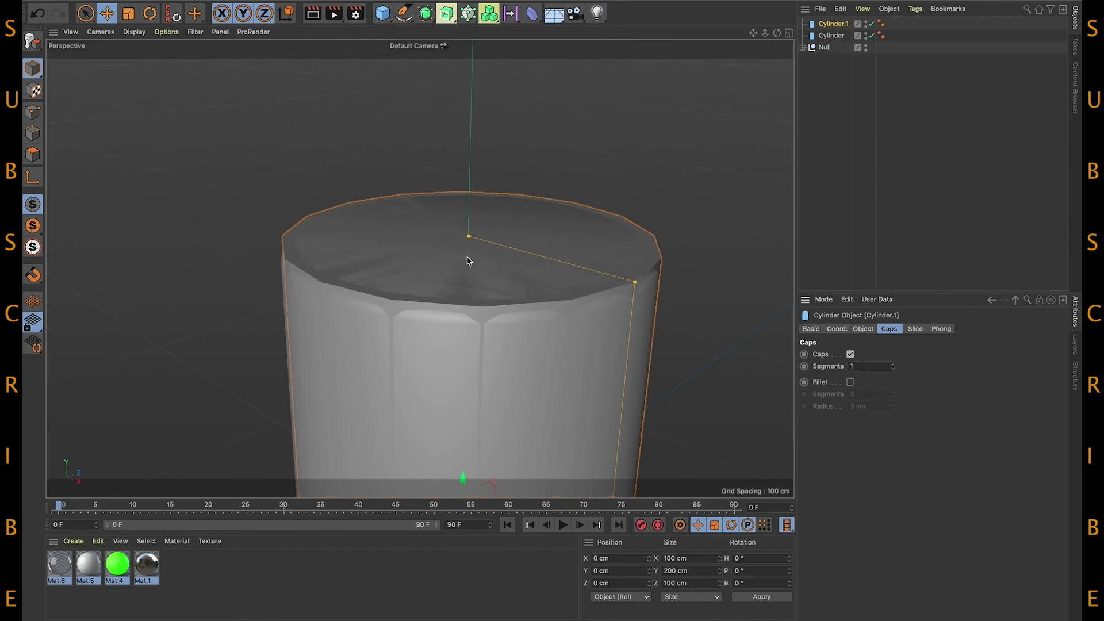
pyautogui.press('e')
pyautogui.scroll(-3, 486, 256)
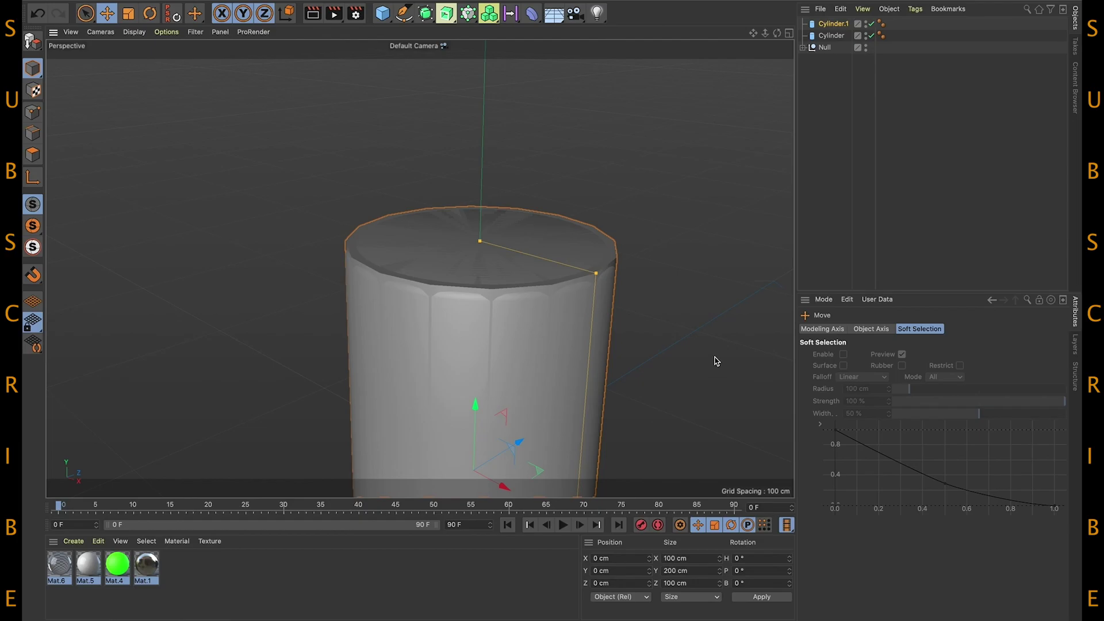
pyautogui.click(830, 23)
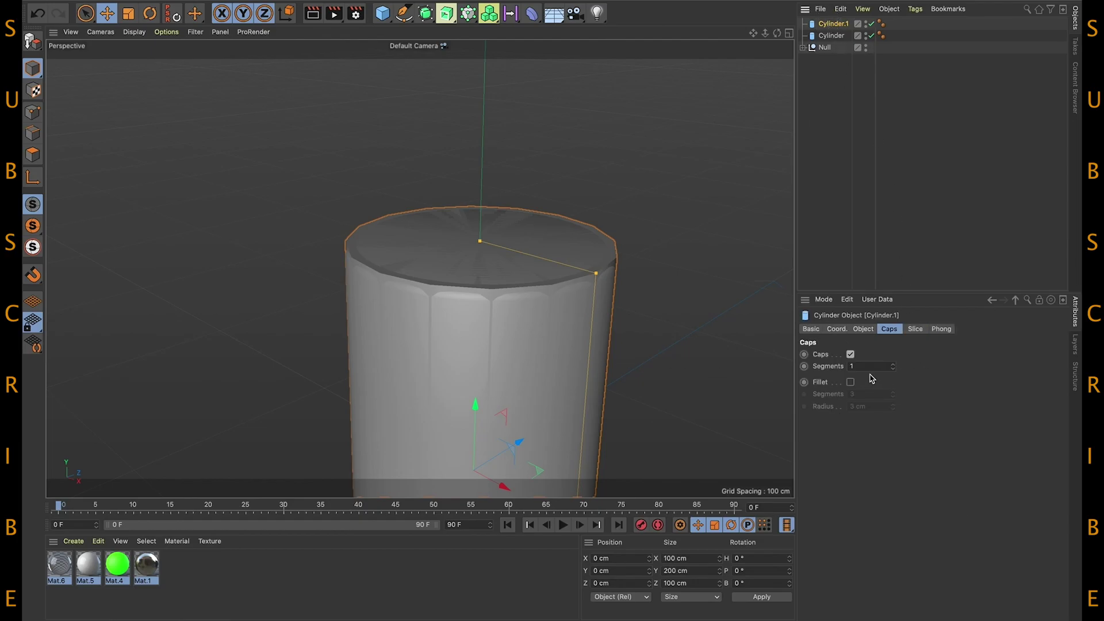
pyautogui.click(864, 329)
pyautogui.moveTo(904, 355); pyautogui.dragTo(844, 359)
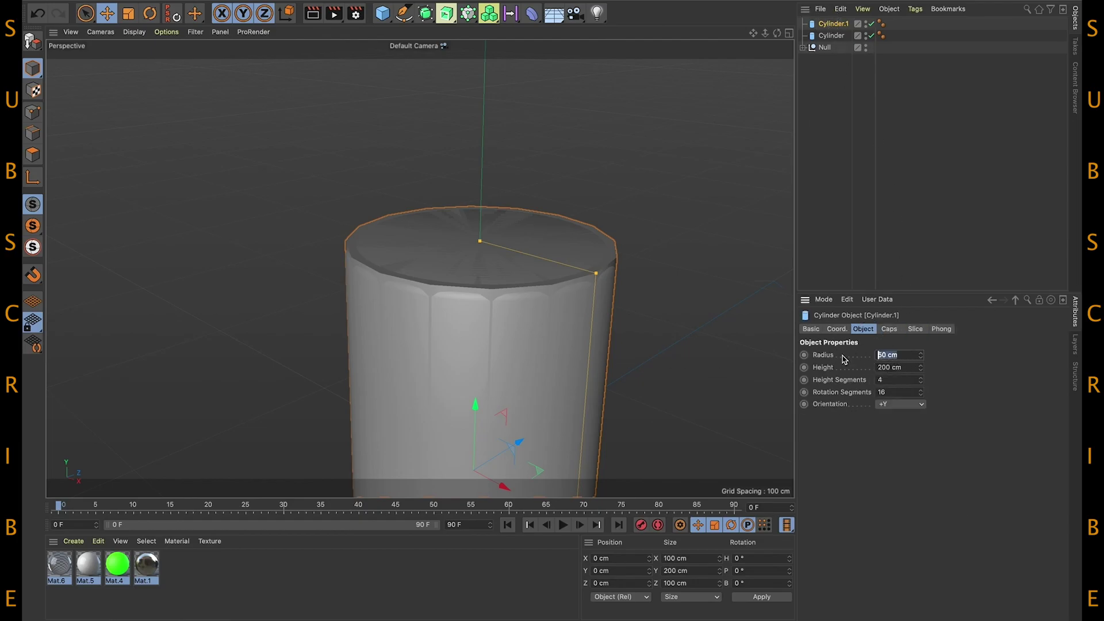
pyautogui.write('20')
pyautogui.press('Return')
pyautogui.click(912, 366)
pyautogui.moveTo(911, 366); pyautogui.dragTo(869, 365)
pyautogui.write('20')
pyautogui.press('Return')
pyautogui.moveTo(476, 430); pyautogui.dragTo(537, 171)
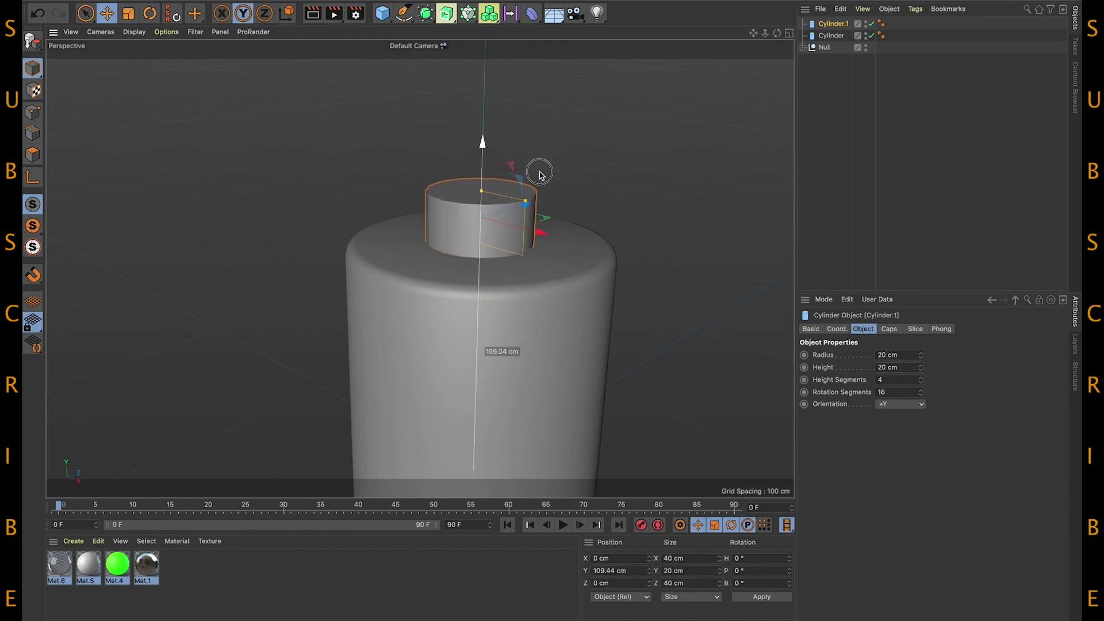
# Fillet the small cylinder's caps with a 4 cm radius and lower it to about Y 105 cm into the large cylinder.
pyautogui.click(885, 330)
pyautogui.click(851, 382)
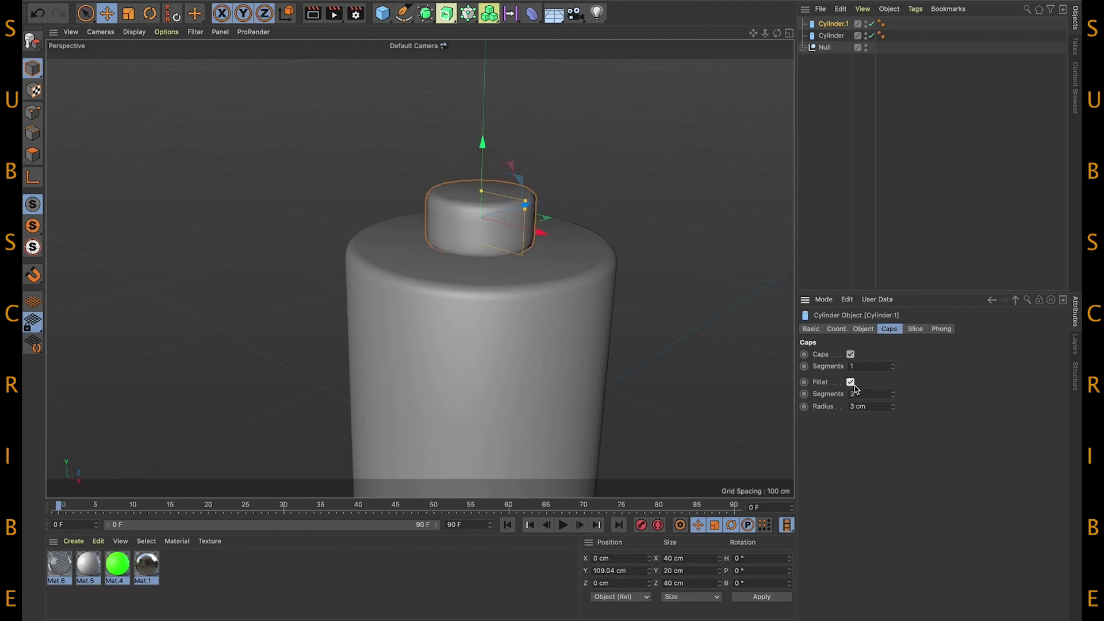
pyautogui.click(893, 404)
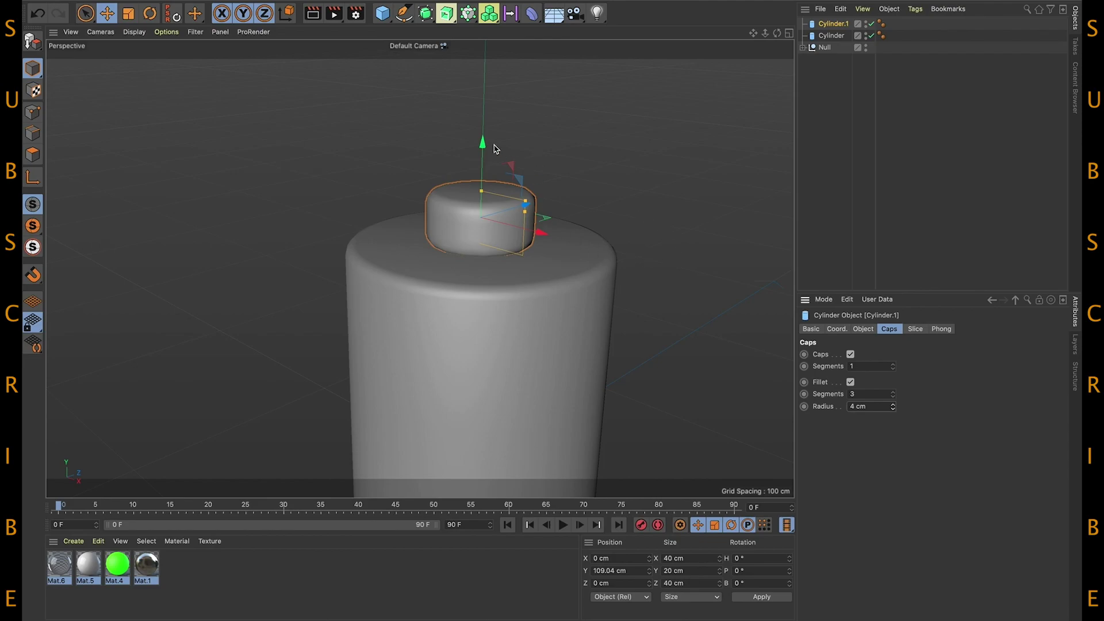
pyautogui.moveTo(483, 143); pyautogui.dragTo(485, 155)
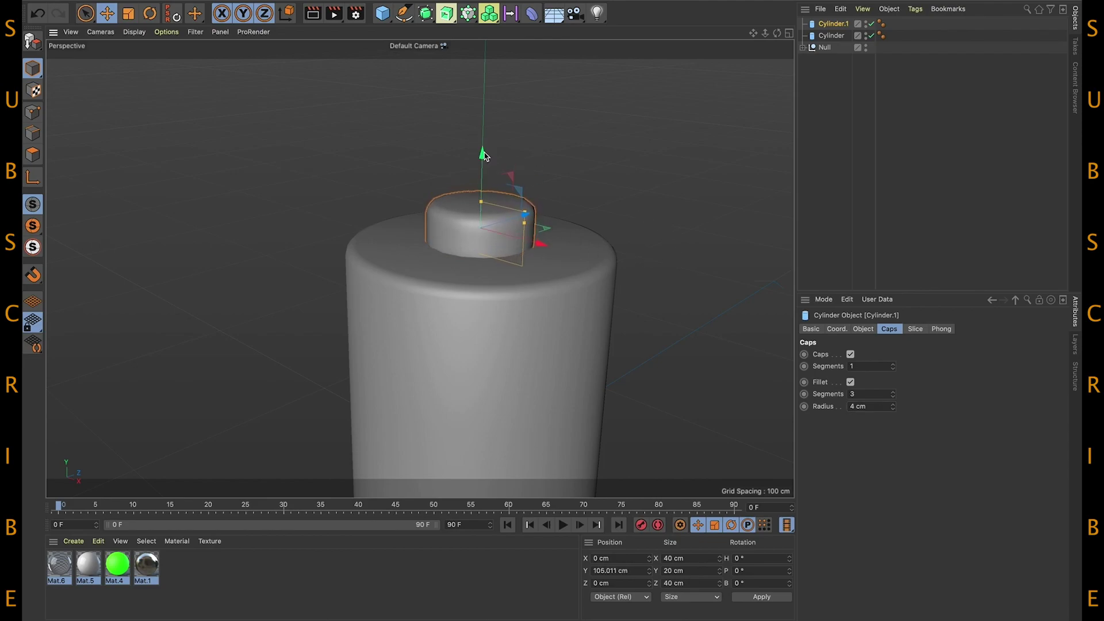
pyautogui.scroll(-5, 489, 219)
pyautogui.keyDown('alt'); pyautogui.moveTo(493, 283); pyautogui.dragTo(524, 245); pyautogui.keyUp('alt')
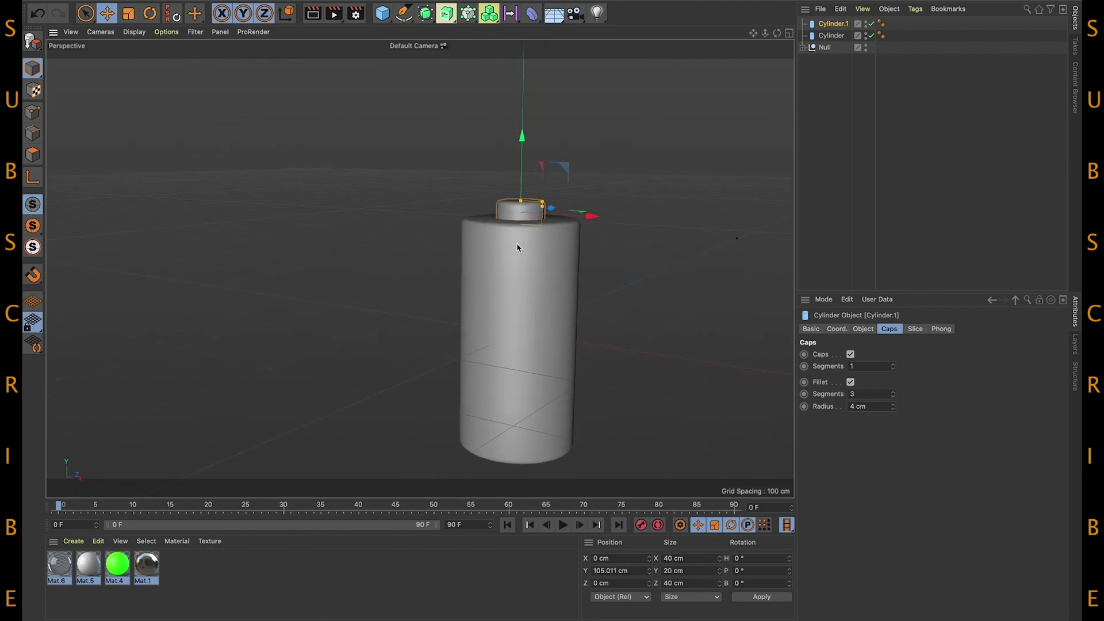
pyautogui.keyDown('alt'); pyautogui.moveTo(610, 216); pyautogui.dragTo(549, 234); pyautogui.keyUp('alt')
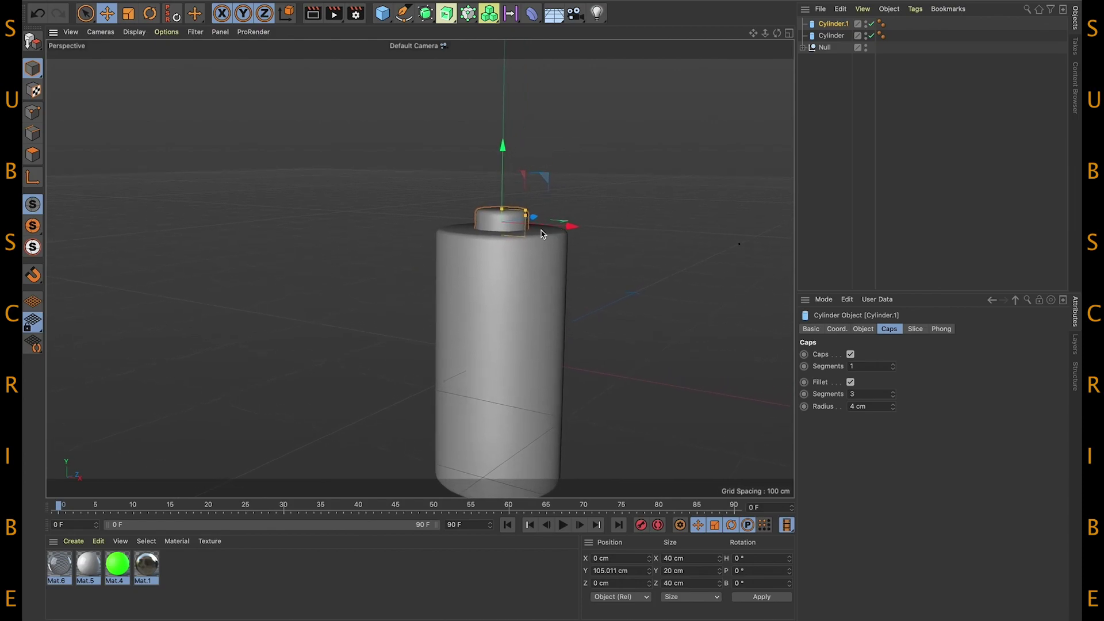
pyautogui.keyDown('alt'); pyautogui.moveTo(535, 338); pyautogui.dragTo(537, 267, button='middle'); pyautogui.keyUp('alt')
pyautogui.keyDown('alt'); pyautogui.moveTo(538, 266); pyautogui.dragTo(495, 296, button='right'); pyautogui.keyUp('alt')
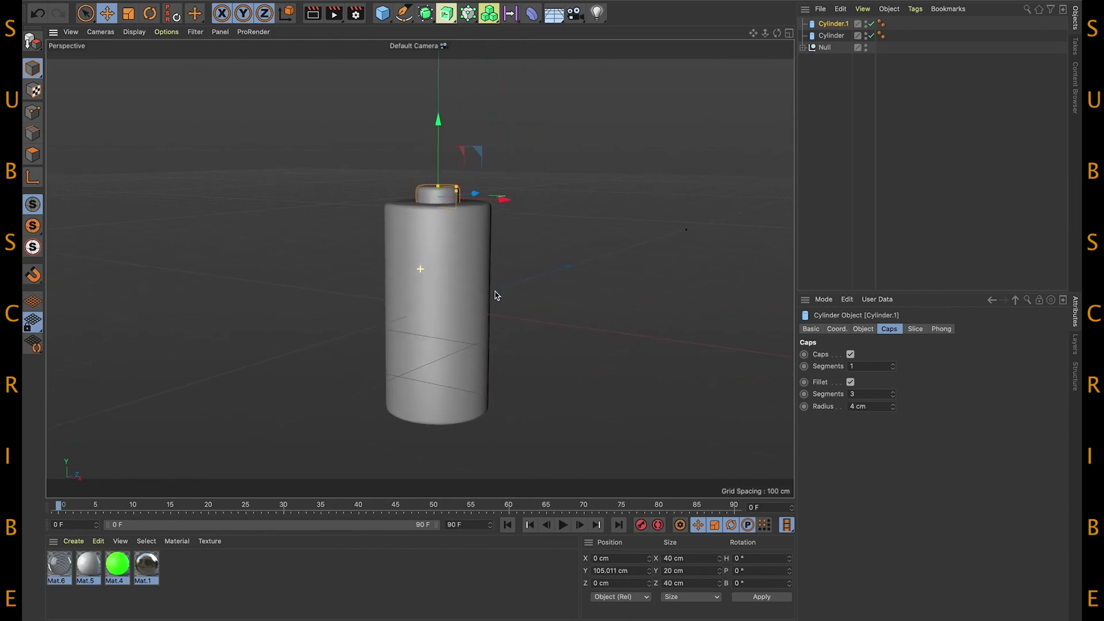
pyautogui.click(832, 37)
pyautogui.click(446, 200)
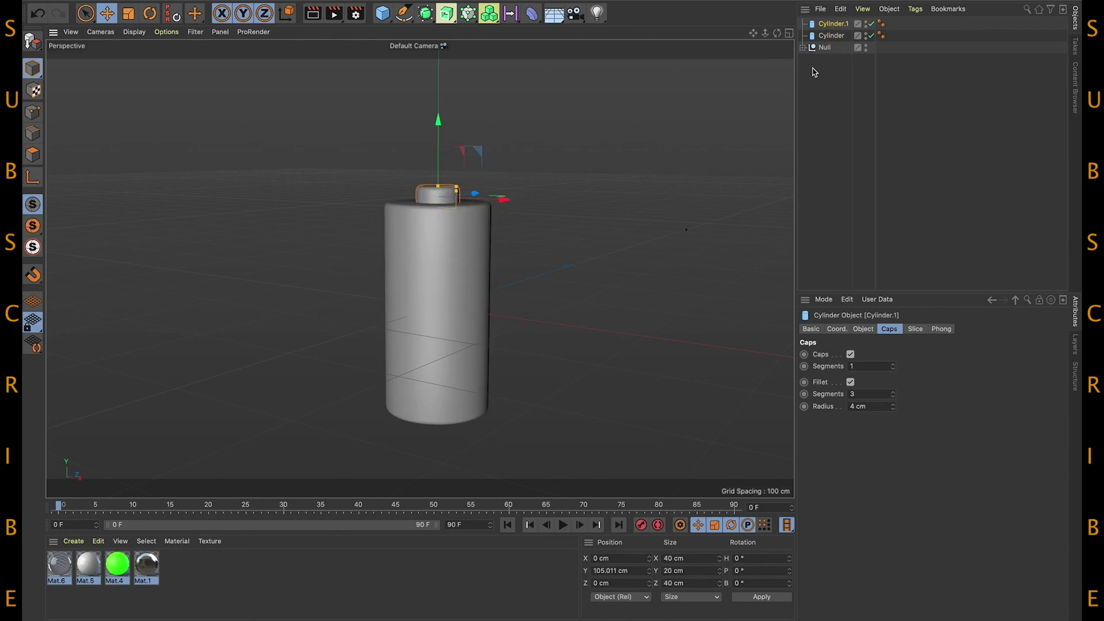
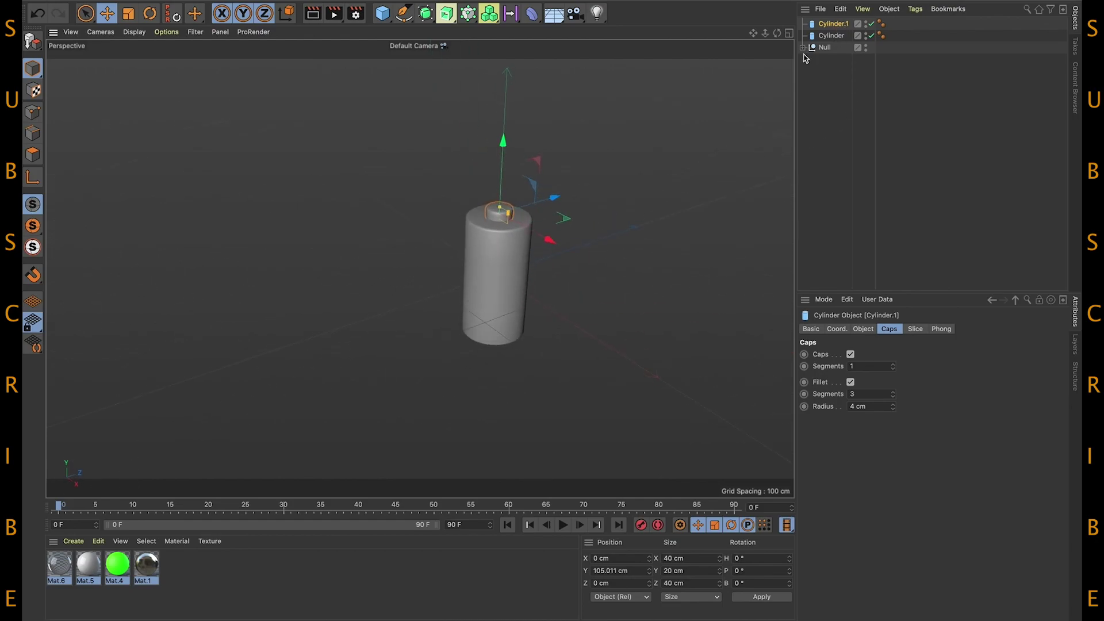
# Group the two cylinders under a null and rename the group Battery.
pyautogui.click(833, 38)
pyautogui.keyDown('ctrl'); pyautogui.click(835, 24); pyautogui.keyUp('ctrl')
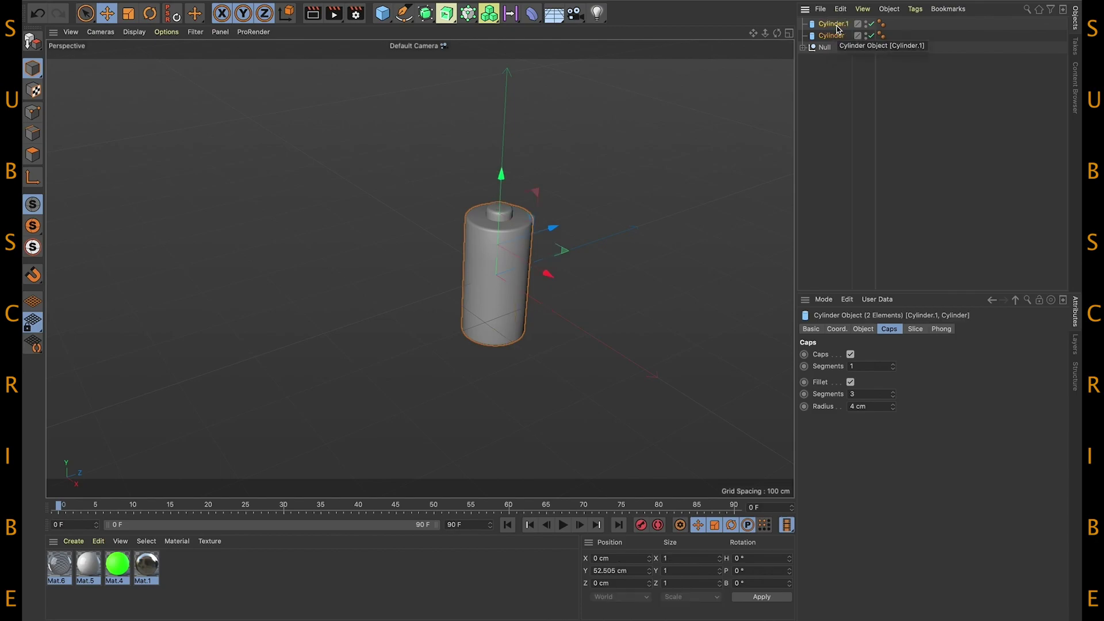
pyautogui.hotkey('alt', 'g')
pyautogui.doubleClick(834, 24)
pyautogui.write('Batt')
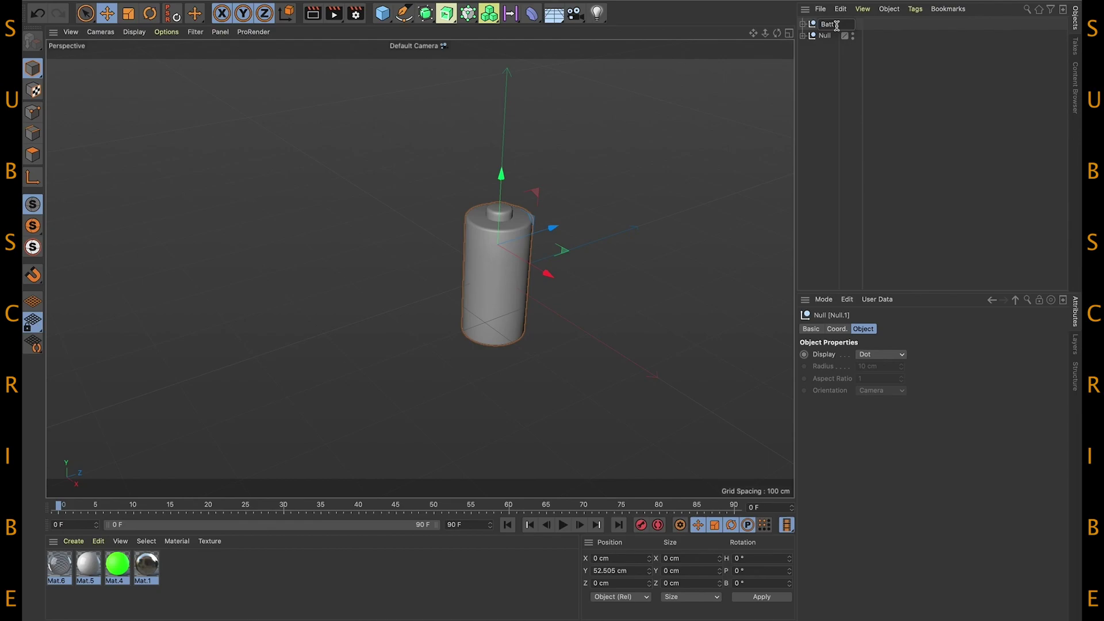
pyautogui.write('ery')
pyautogui.press('Return')
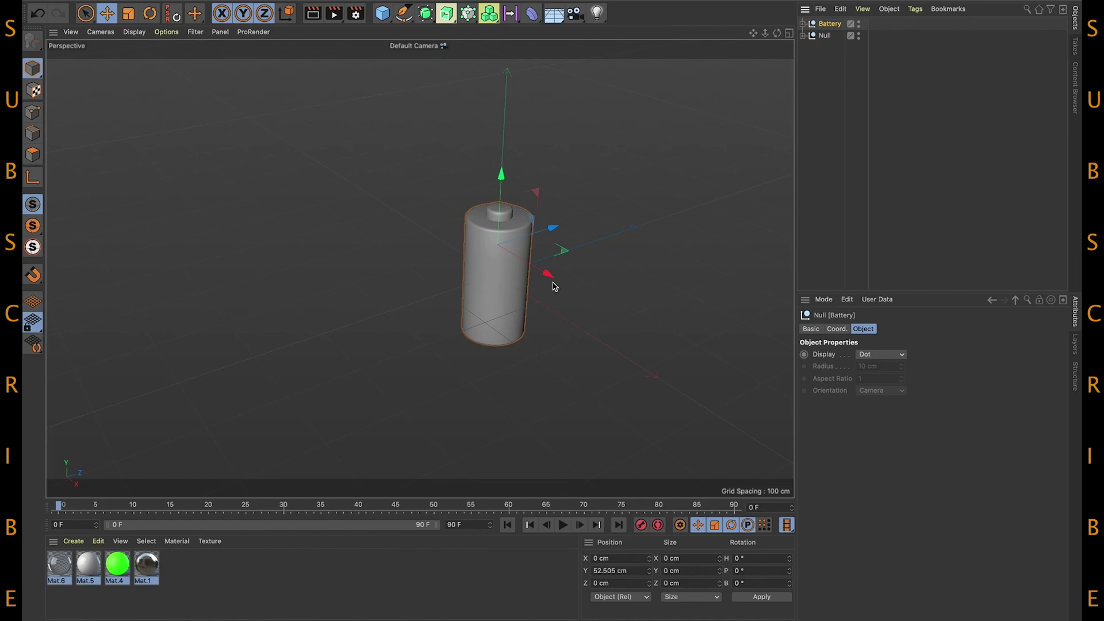
# Add another cylinder as a flat disc with 90 cm radius, 10 cm height and 60 rotation segments.
pyautogui.keyDown('alt'); pyautogui.moveTo(555, 285); pyautogui.dragTo(513, 337); pyautogui.keyUp('alt')
pyautogui.moveTo(382, 13); pyautogui.dragTo(636, 47)
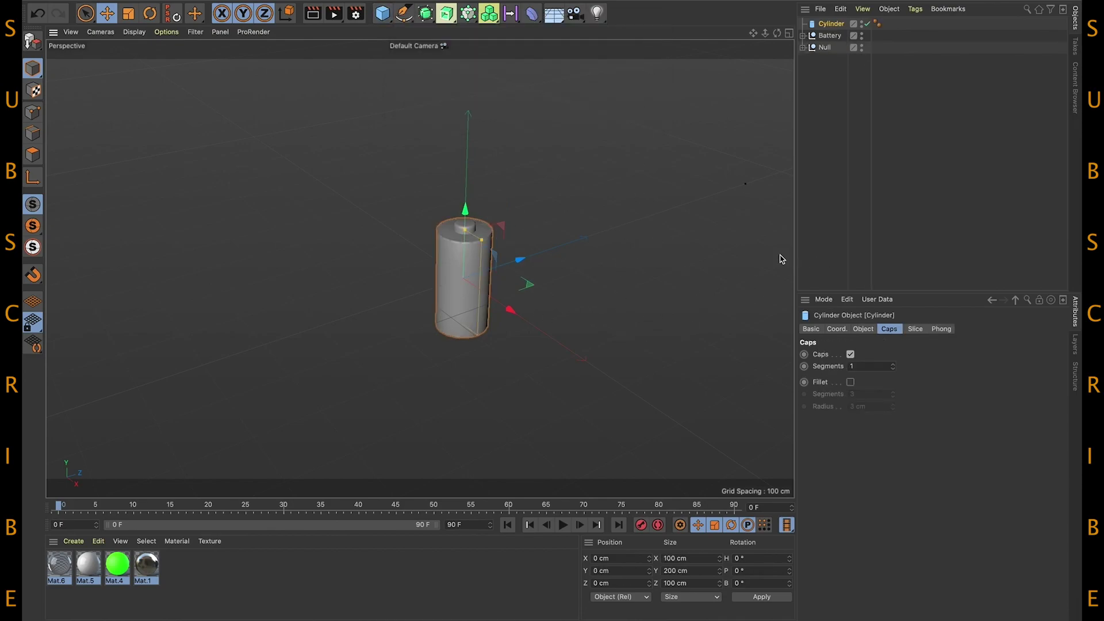
pyautogui.click(863, 329)
pyautogui.doubleClick(892, 355)
pyautogui.write('90')
pyautogui.press('Return')
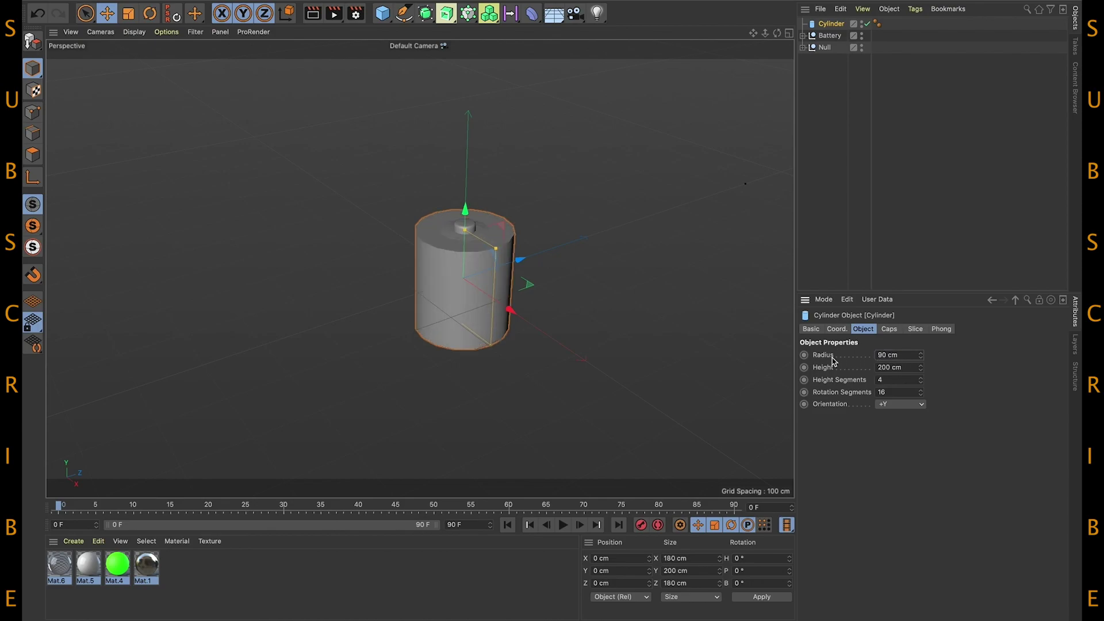
pyautogui.press('Tab')
pyautogui.write('10')
pyautogui.press('Return')
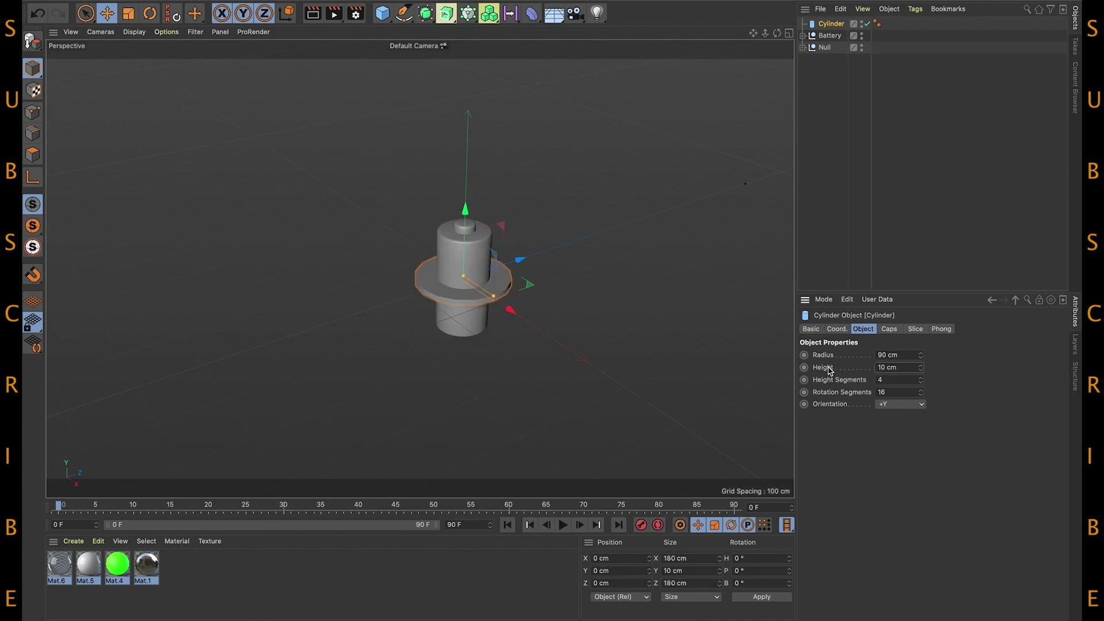
pyautogui.click(904, 392)
# Move the disc down along Y to the battery's base, at about -103.5 cm.
pyautogui.scroll(10, 449, 325)
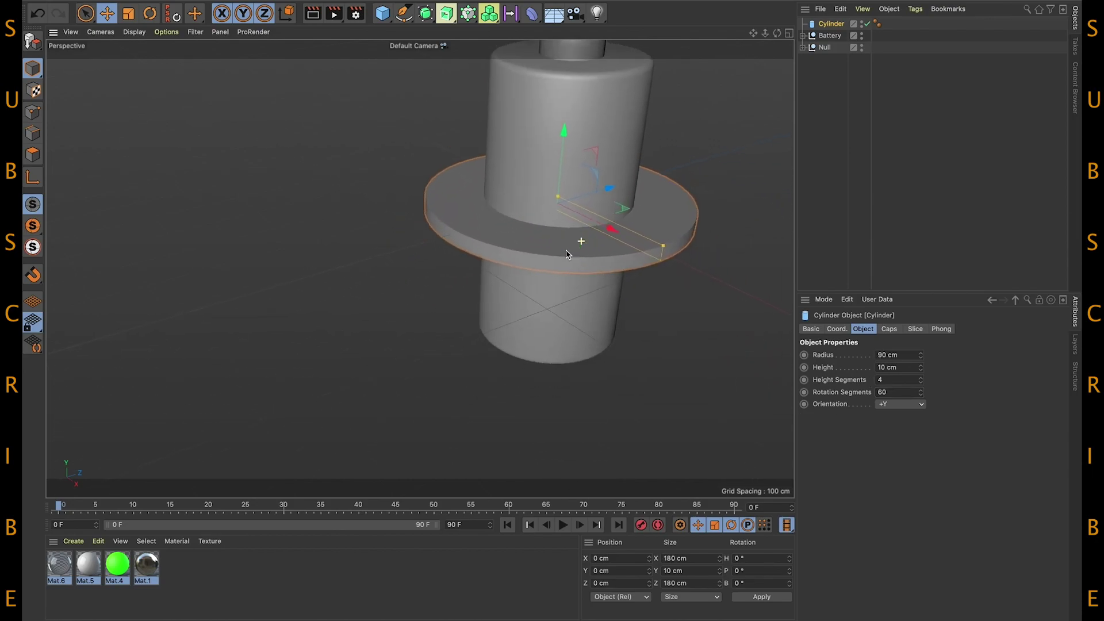
pyautogui.keyDown('alt'); pyautogui.moveTo(567, 254); pyautogui.dragTo(541, 269); pyautogui.keyUp('alt')
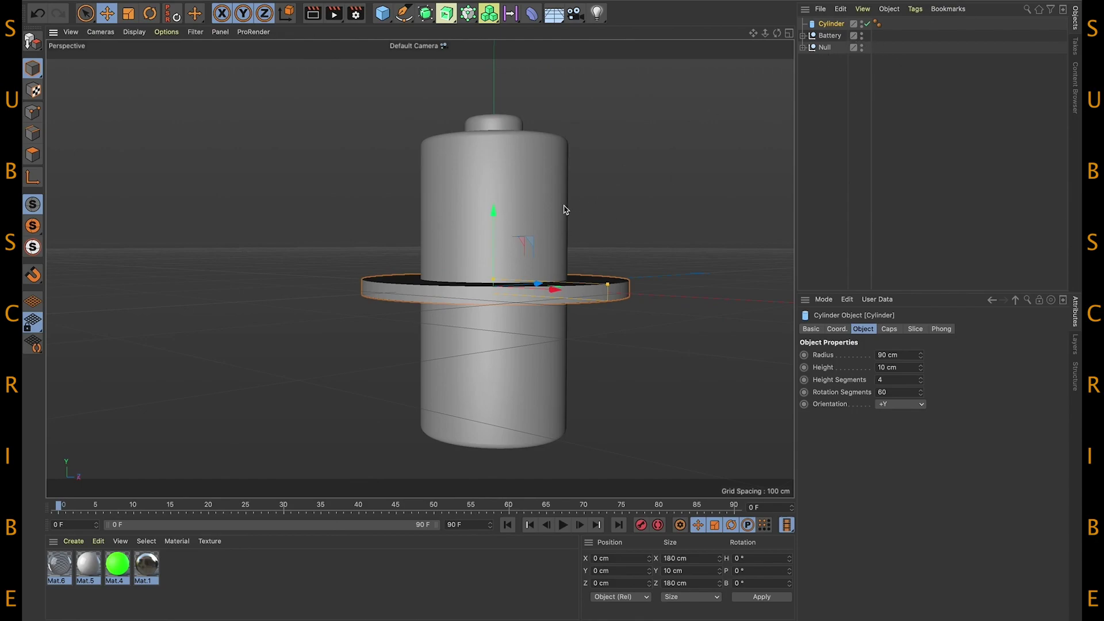
pyautogui.moveTo(499, 218); pyautogui.dragTo(498, 314)
pyautogui.keyDown('alt'); pyautogui.moveTo(498, 314); pyautogui.dragTo(599, 176, button='middle'); pyautogui.keyUp('alt')
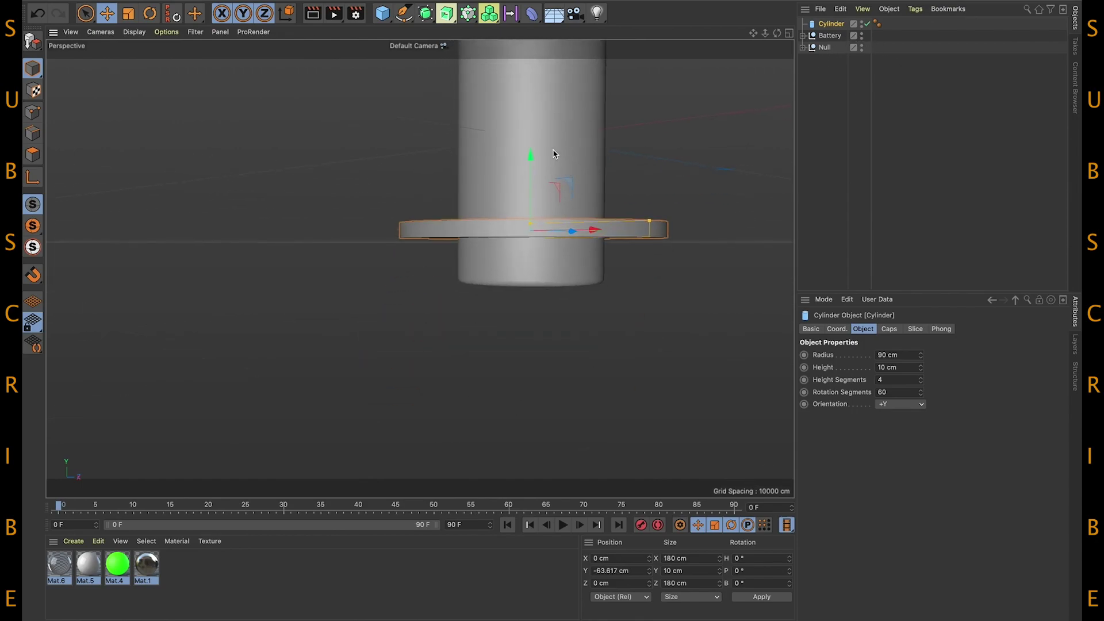
pyautogui.moveTo(530, 156); pyautogui.dragTo(619, 253)
# Enable the fillet on the disc's caps and set the fillet radius to 1 cm.
pyautogui.click(887, 329)
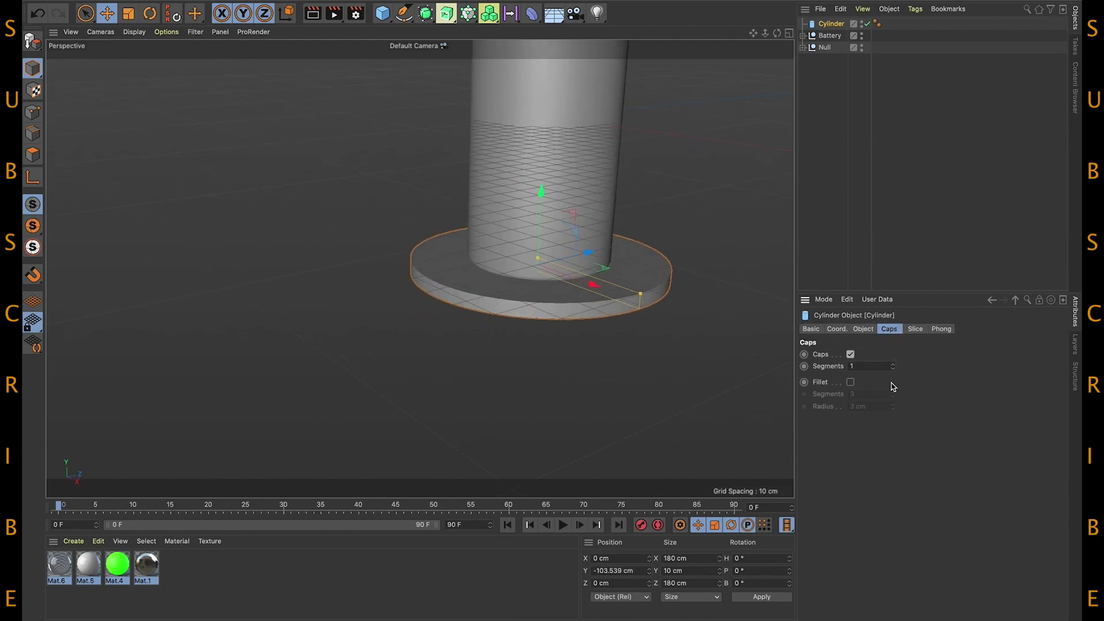
pyautogui.click(851, 382)
pyautogui.click(894, 409)
pyautogui.click(894, 409)
# Draw a curved three-point Bezier spline with the Spline Pen in the Top view, starting inside the disc's rim and running outward, and return to the Perspective view.
pyautogui.keyDown('alt'); pyautogui.moveTo(607, 235); pyautogui.dragTo(516, 257); pyautogui.keyUp('alt')
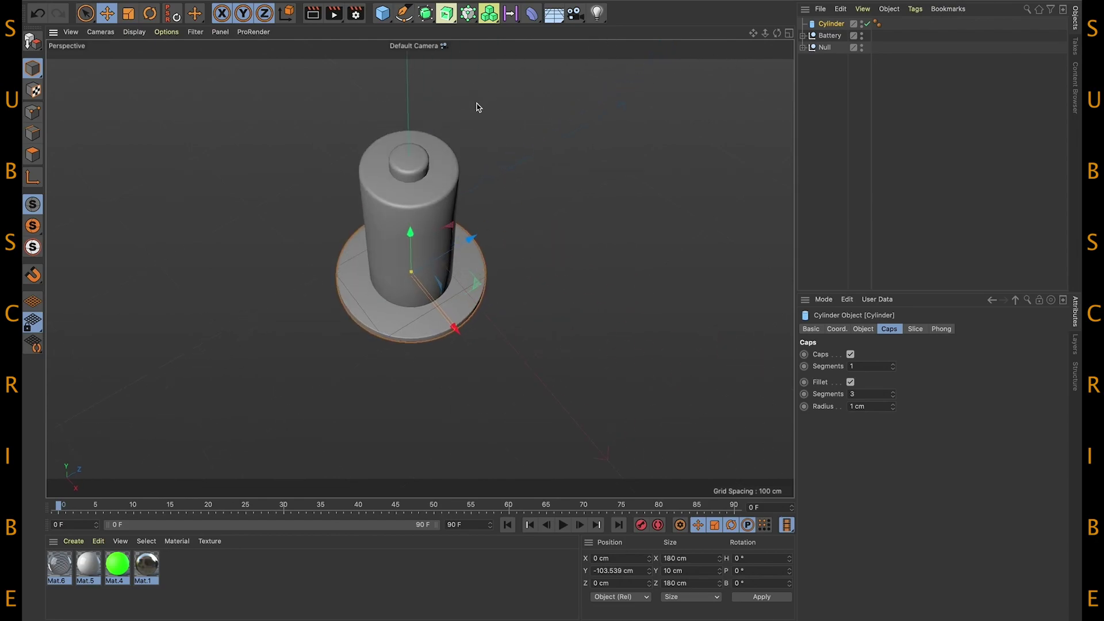
pyautogui.middleClick(476, 139)
pyautogui.middleClick(654, 166)
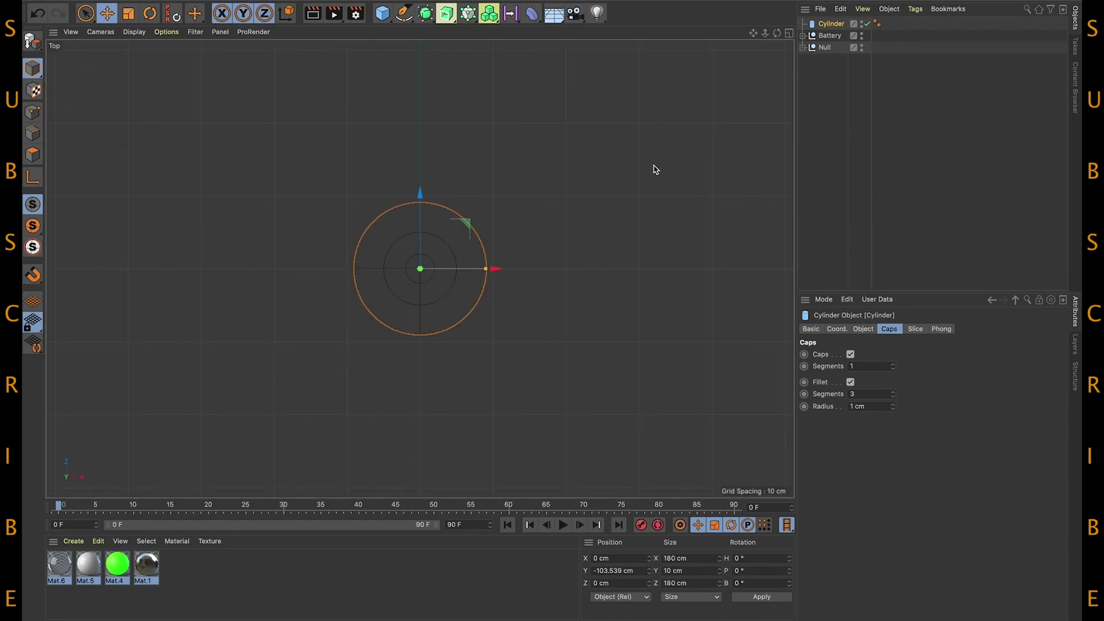
pyautogui.click(405, 12)
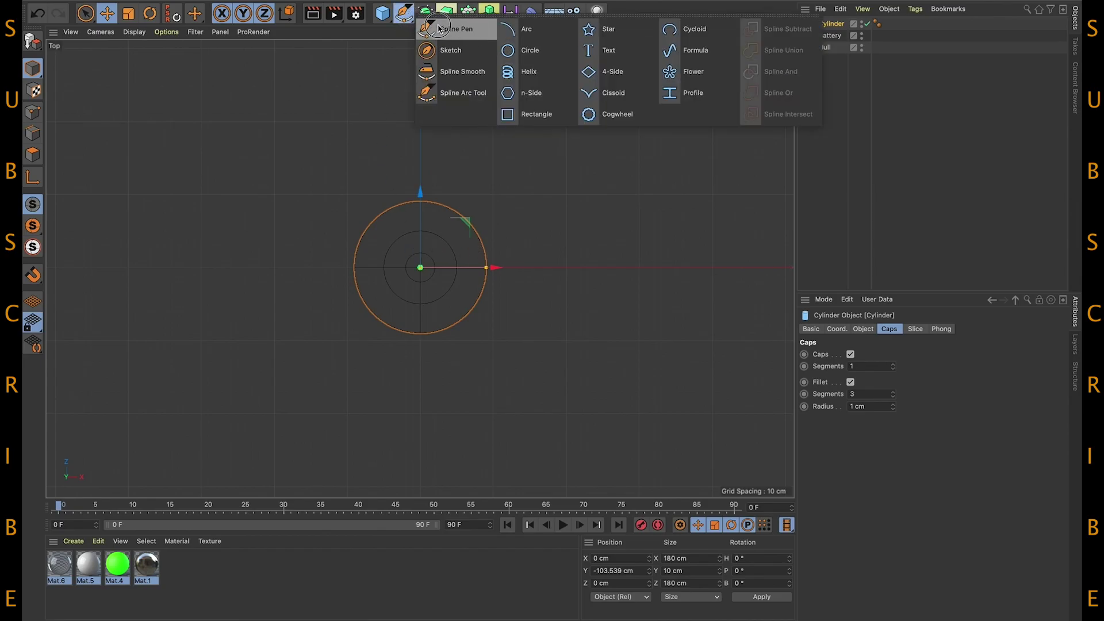
pyautogui.click(444, 32)
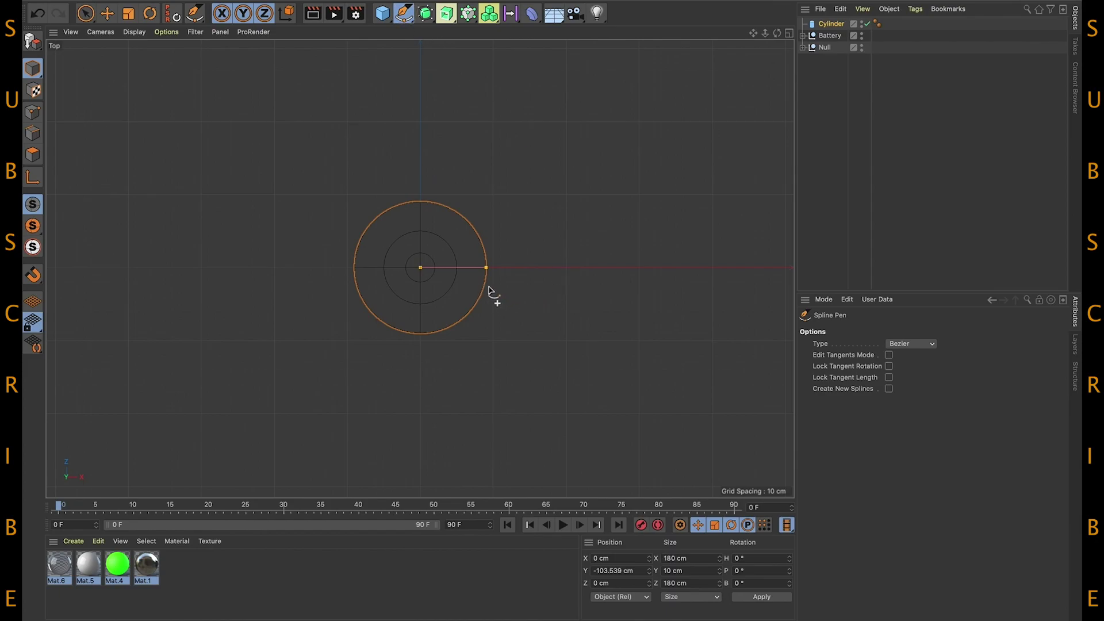
pyautogui.moveTo(476, 281); pyautogui.dragTo(505, 287)
pyautogui.moveTo(597, 416); pyautogui.dragTo(667, 425)
pyautogui.moveTo(750, 373); pyautogui.dragTo(662, 345)
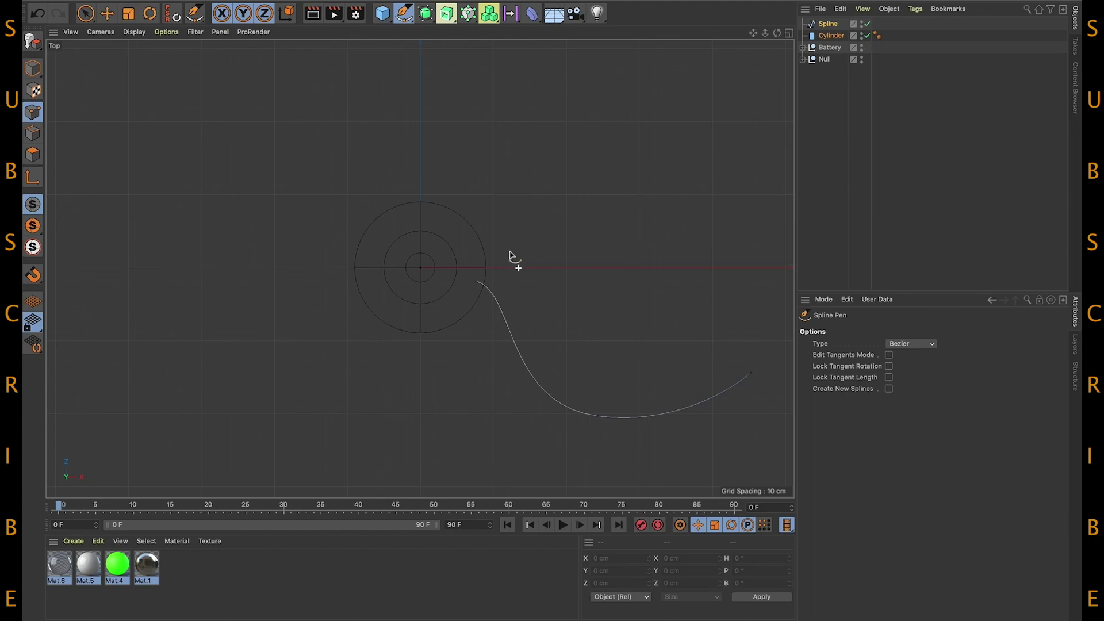
pyautogui.middleClick(440, 263)
pyautogui.middleClick(343, 192)
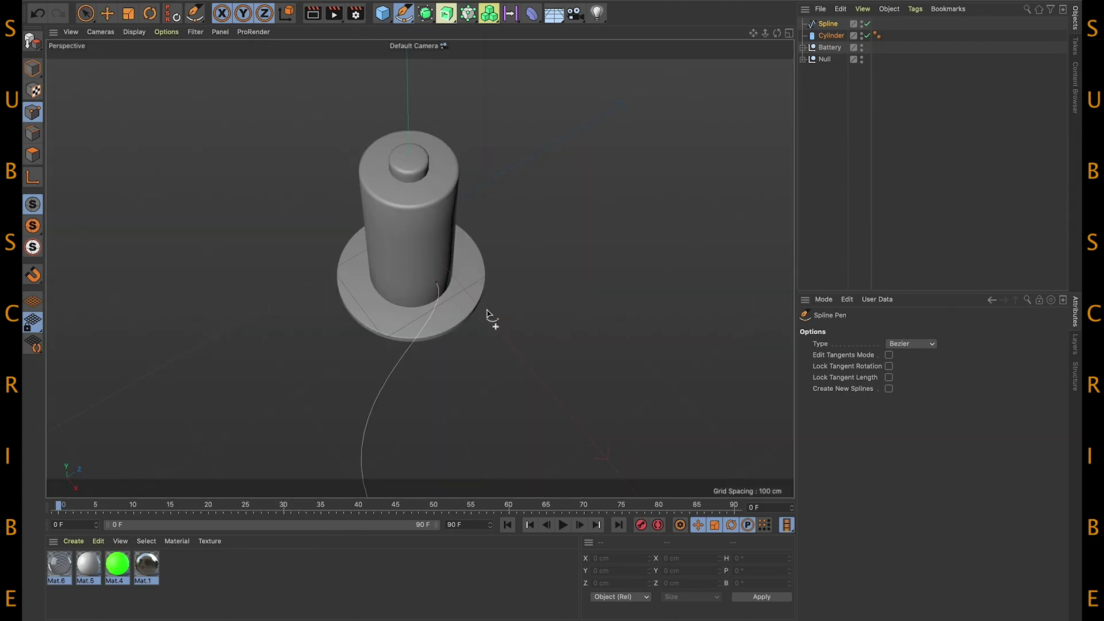
# Add a circle spline with a radius of 3 cm as the cable's cross-section.
pyautogui.keyDown('alt'); pyautogui.moveTo(487, 315); pyautogui.dragTo(591, 230); pyautogui.keyUp('alt')
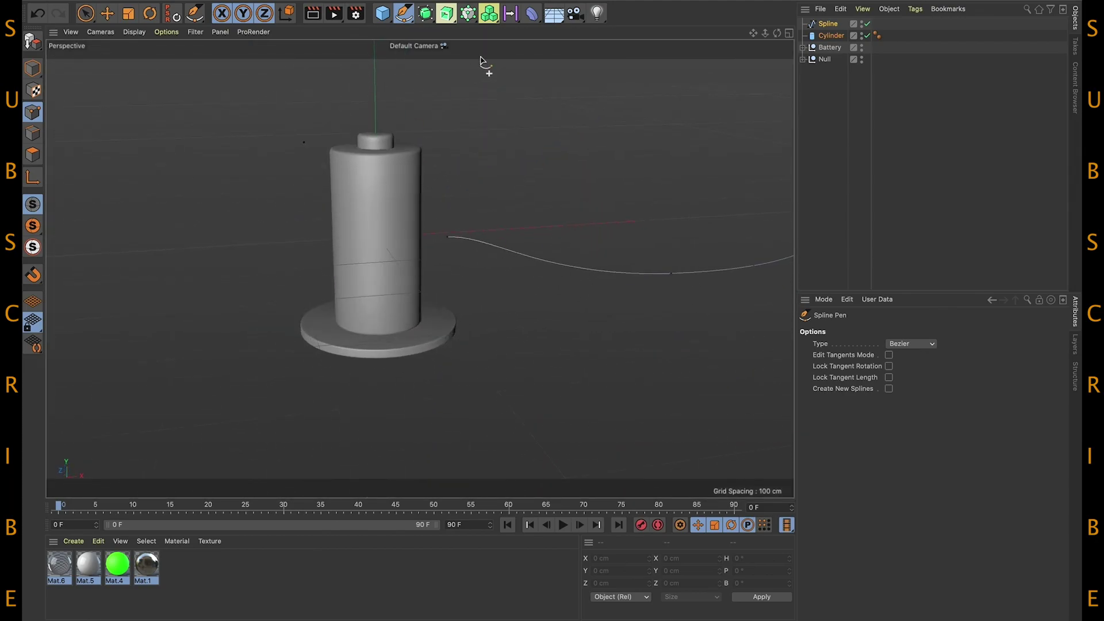
pyautogui.click(407, 21)
pyautogui.click(524, 47)
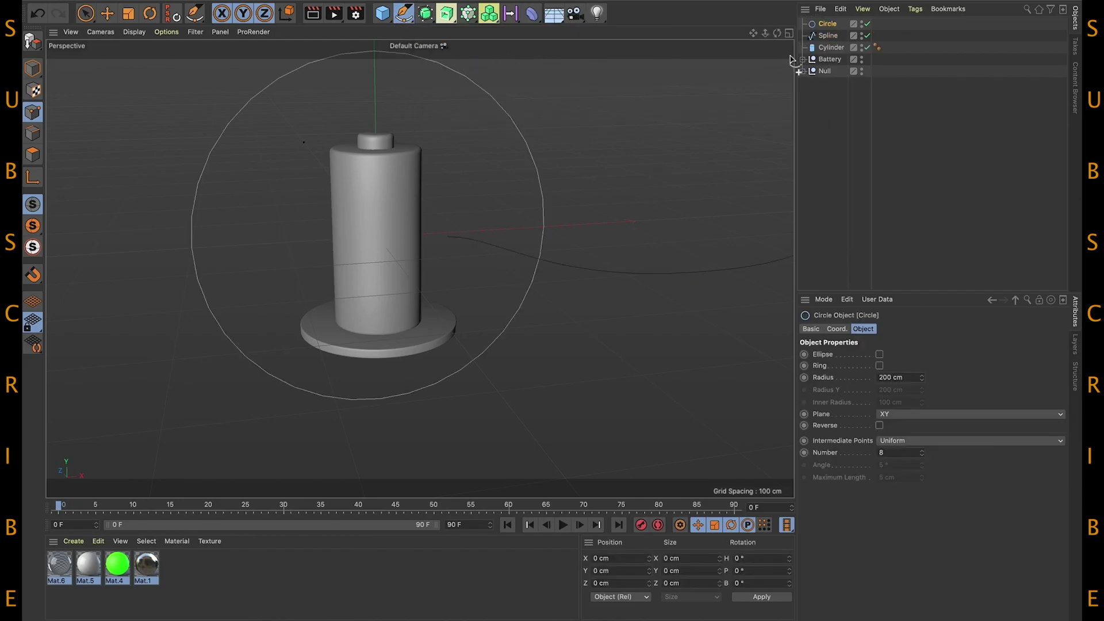
pyautogui.click(900, 377)
pyautogui.write('3')
pyautogui.press('Return')
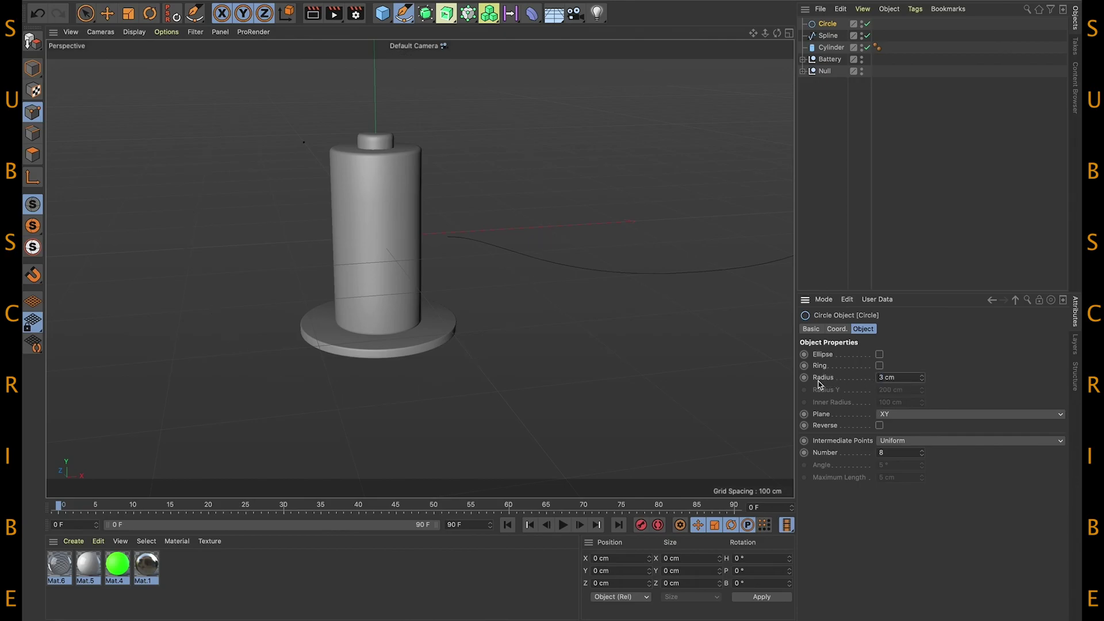
# Add a Sweep generator and nest the circle and the cable spline inside it, circle first.
pyautogui.moveTo(447, 13); pyautogui.dragTo(504, 96)
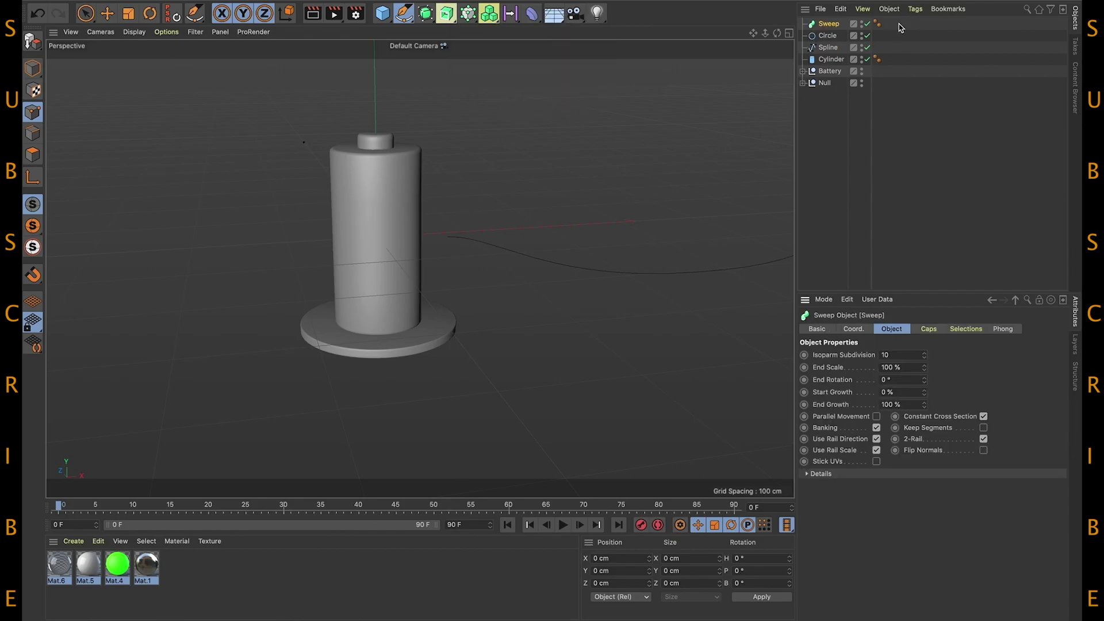
pyautogui.click(826, 36)
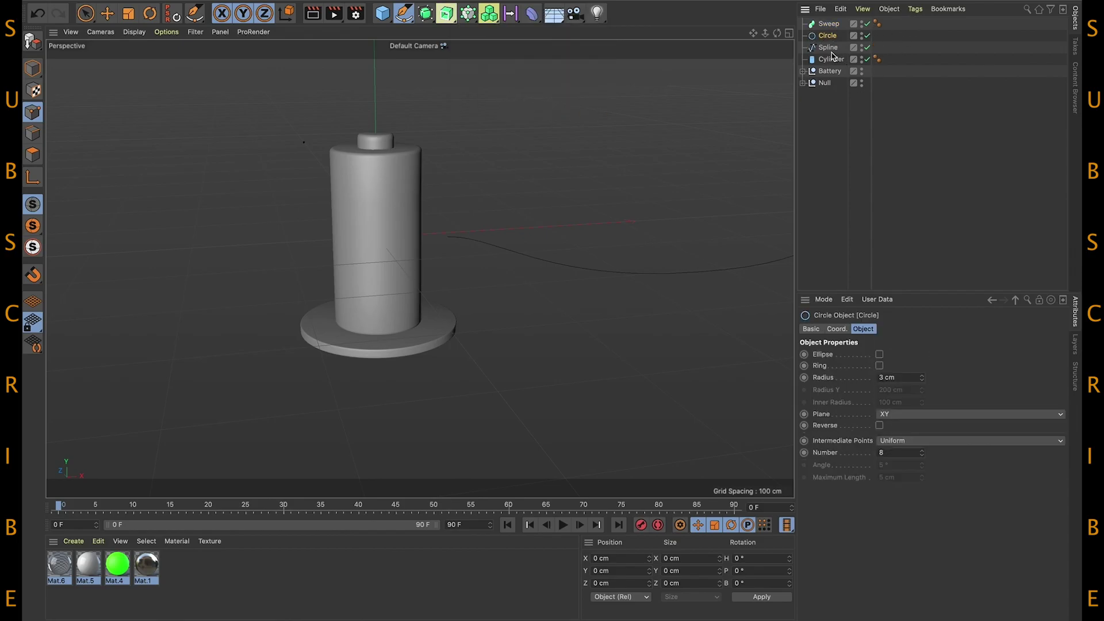
pyautogui.keyDown('ctrl'); pyautogui.click(828, 48); pyautogui.keyUp('ctrl')
pyautogui.moveTo(828, 42); pyautogui.dragTo(829, 24)
pyautogui.click(829, 24)
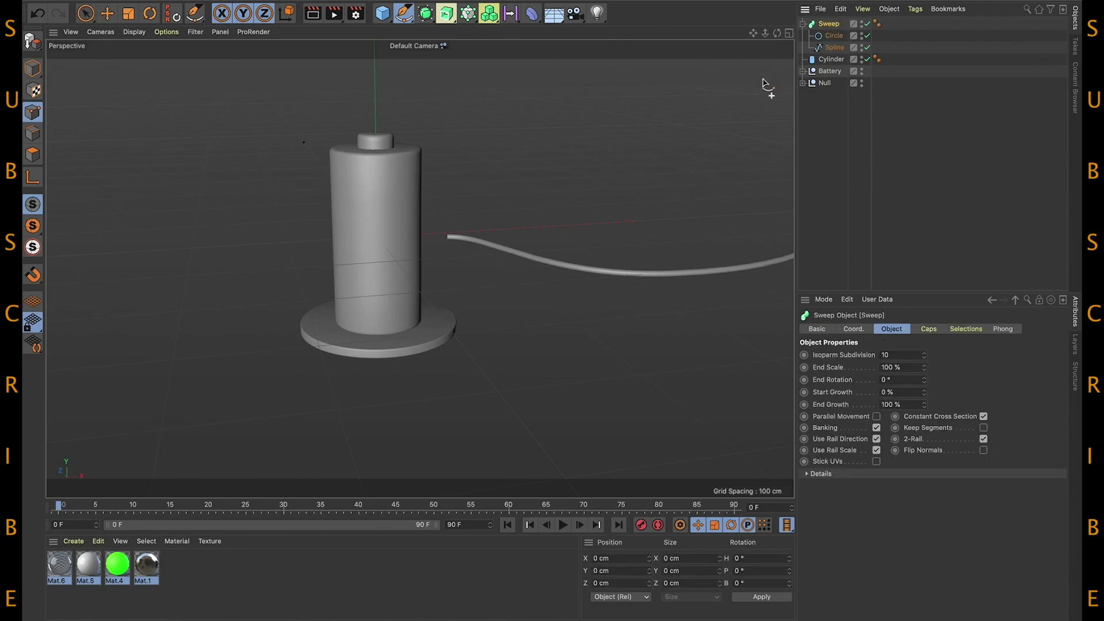
# Move the swept cable down along Y until it meets the rim of the base disc, and deselect it.
pyautogui.press('e')
pyautogui.moveTo(377, 163); pyautogui.dragTo(379, 249)
pyautogui.keyDown('alt'); pyautogui.moveTo(461, 239); pyautogui.dragTo(468, 352); pyautogui.keyUp('alt')
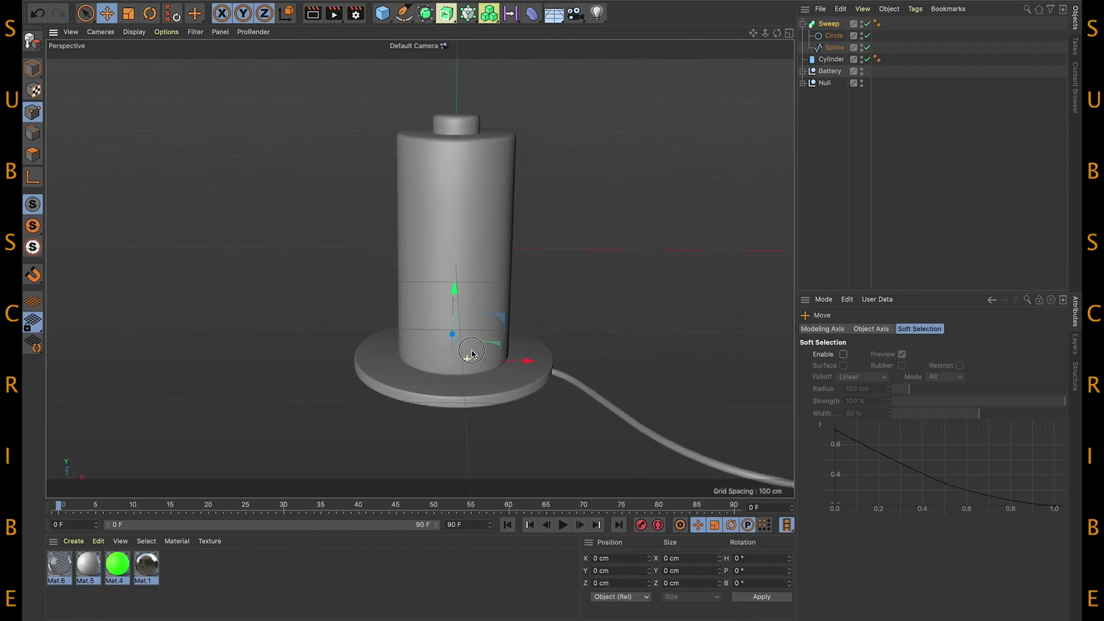
pyautogui.scroll(2, 475, 348)
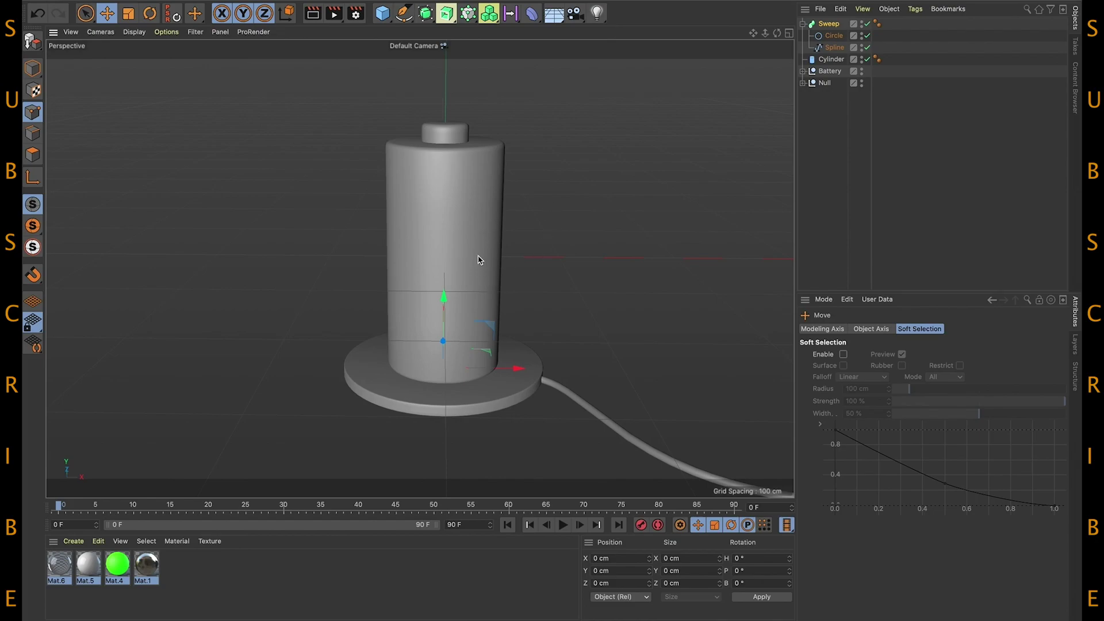
pyautogui.click(844, 153)
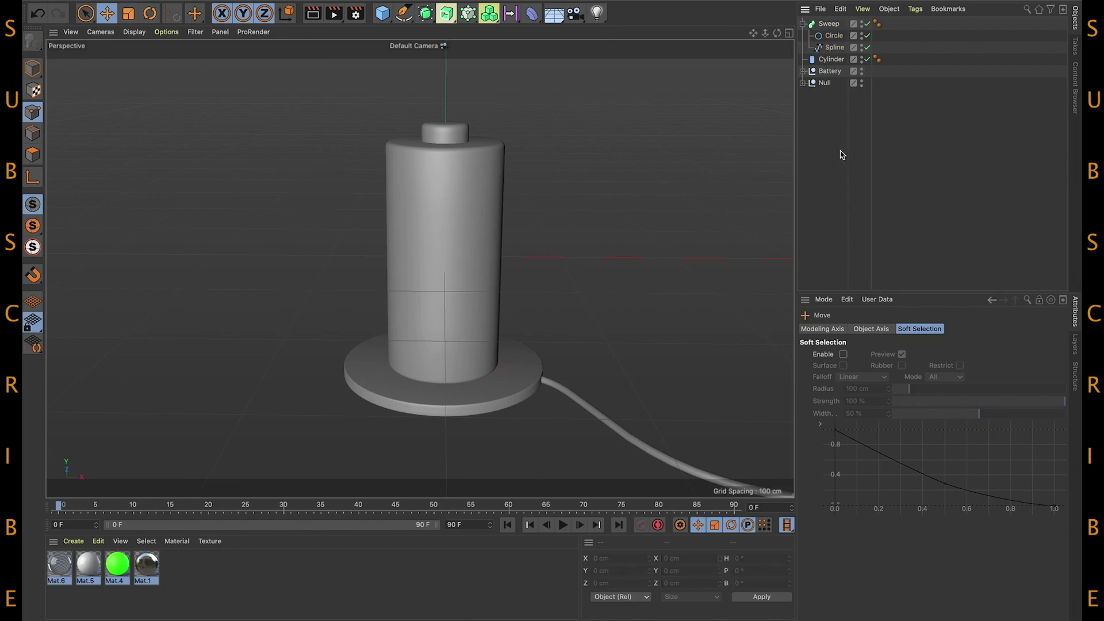
# Switch to Model mode and enable X-Ray on the battery's main body cylinder.
pyautogui.click(811, 72)
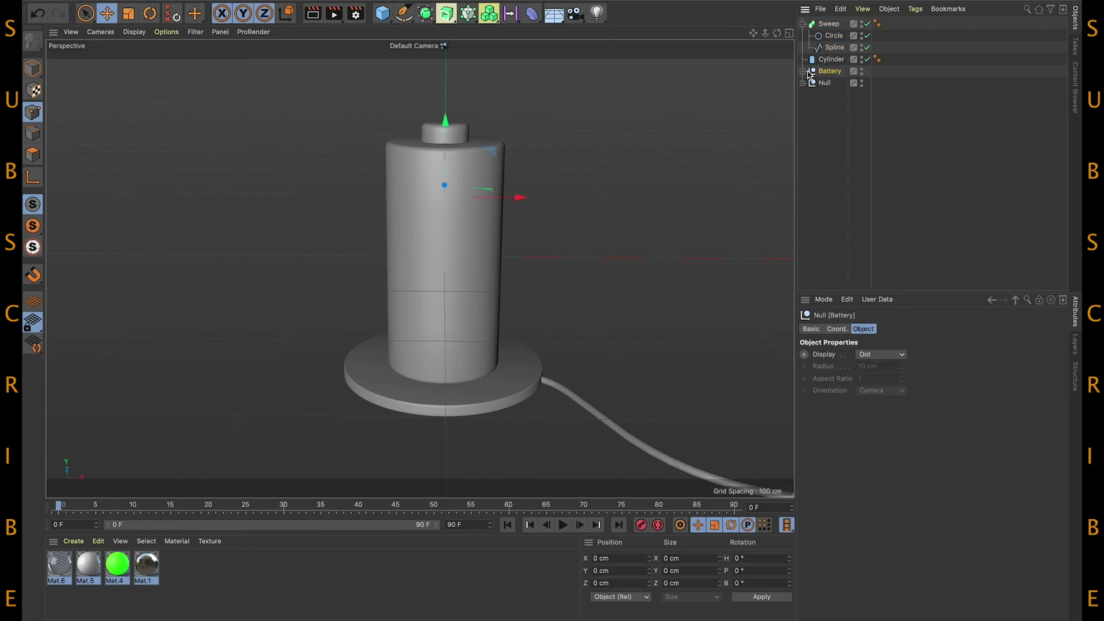
pyautogui.click(803, 71)
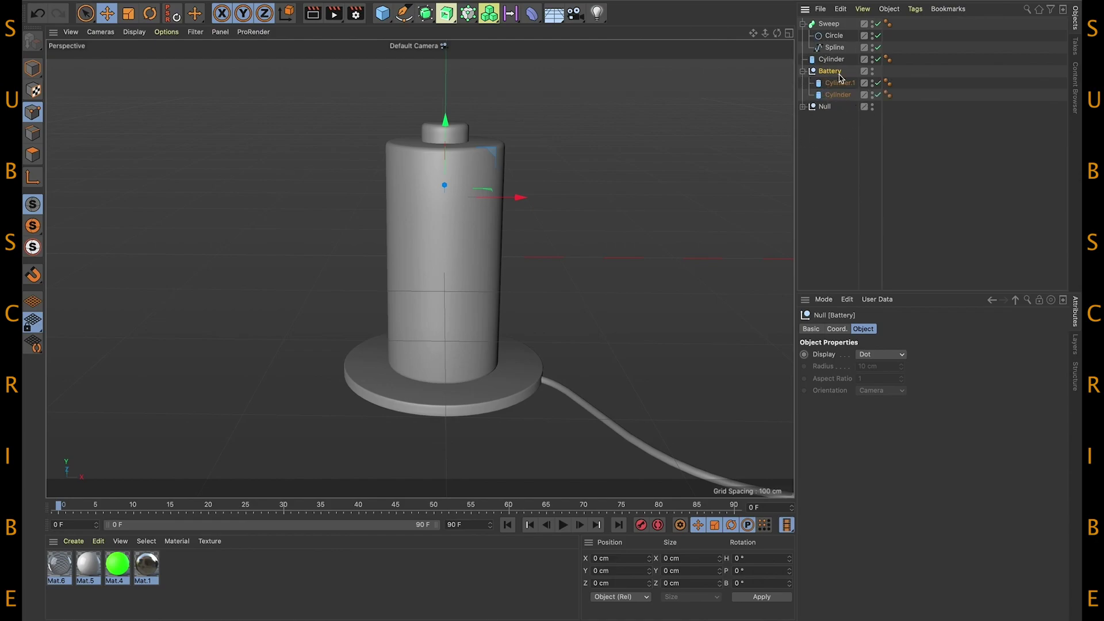
pyautogui.click(838, 96)
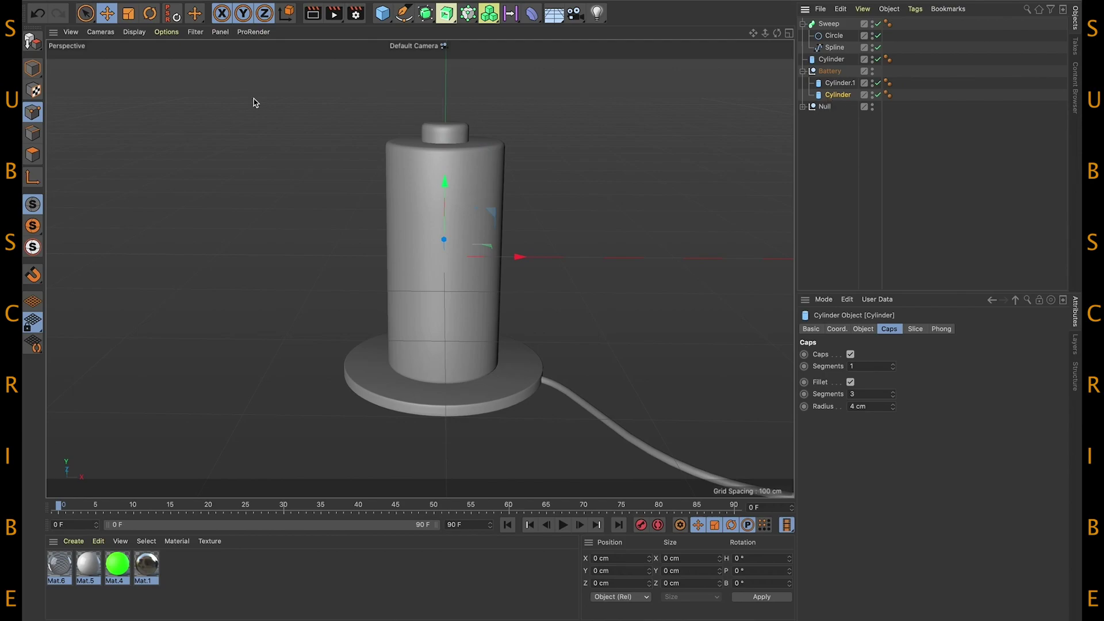
pyautogui.click(33, 72)
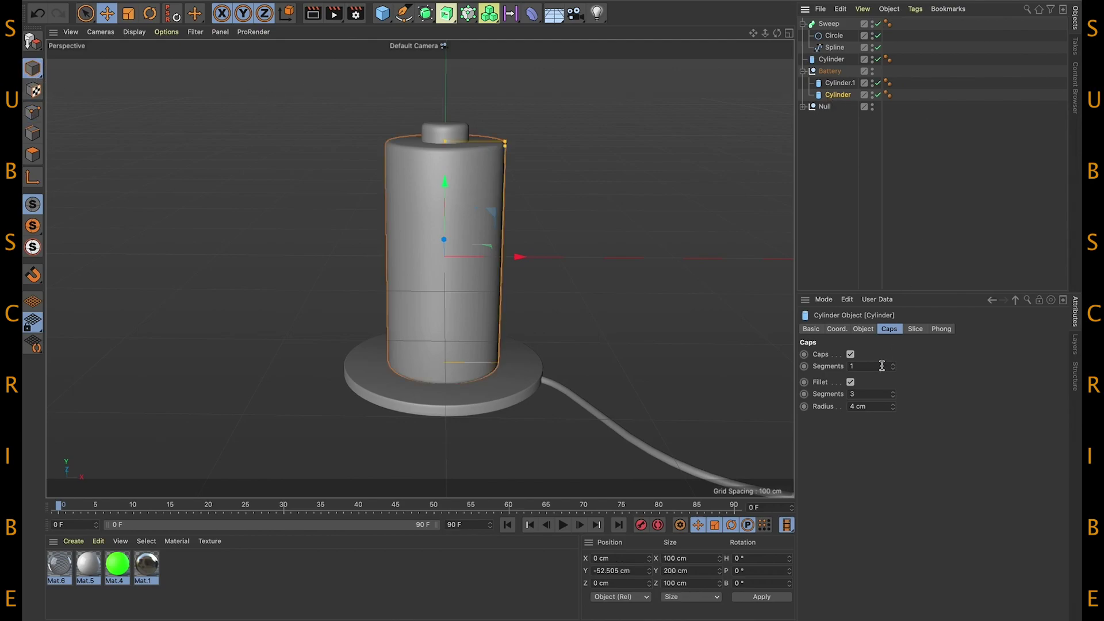
pyautogui.click(811, 329)
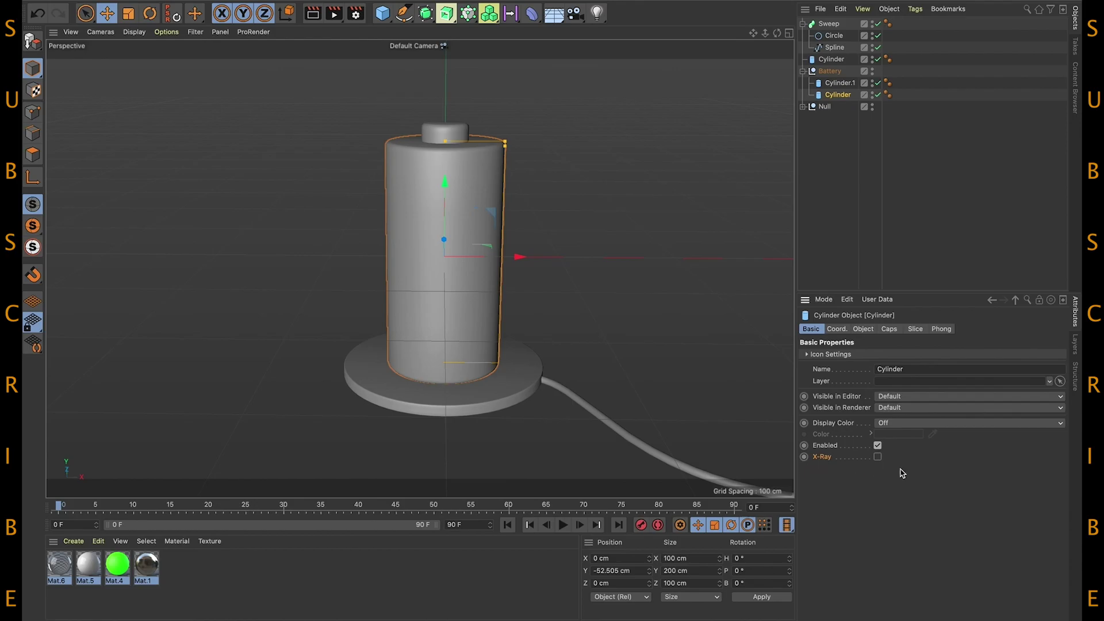
pyautogui.click(878, 458)
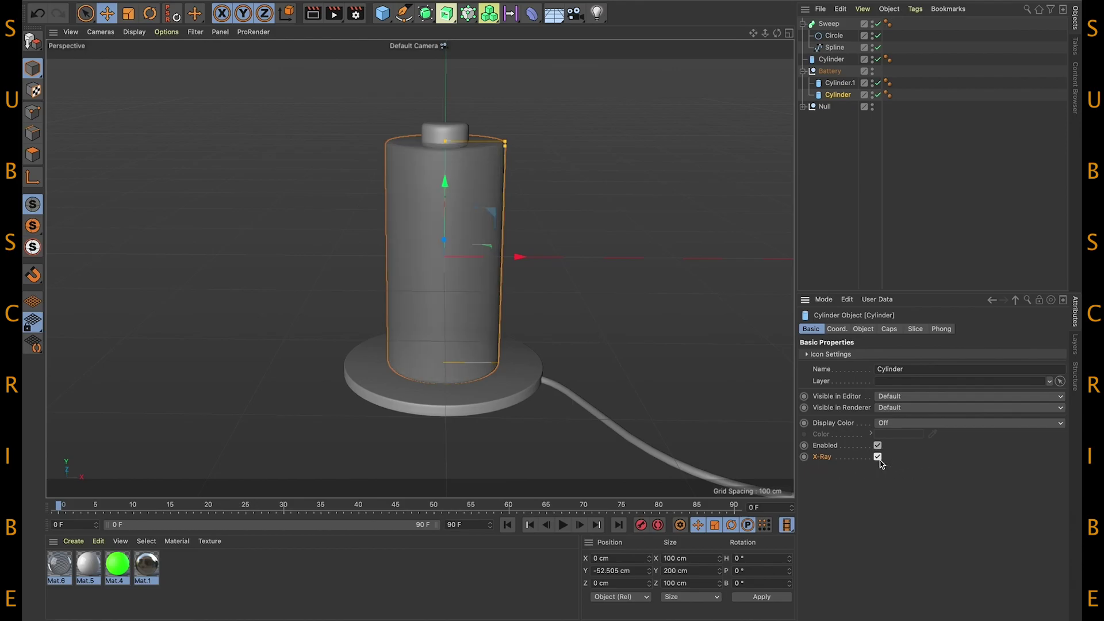
pyautogui.keyDown('alt'); pyautogui.moveTo(510, 298); pyautogui.dragTo(395, 291); pyautogui.keyUp('alt')
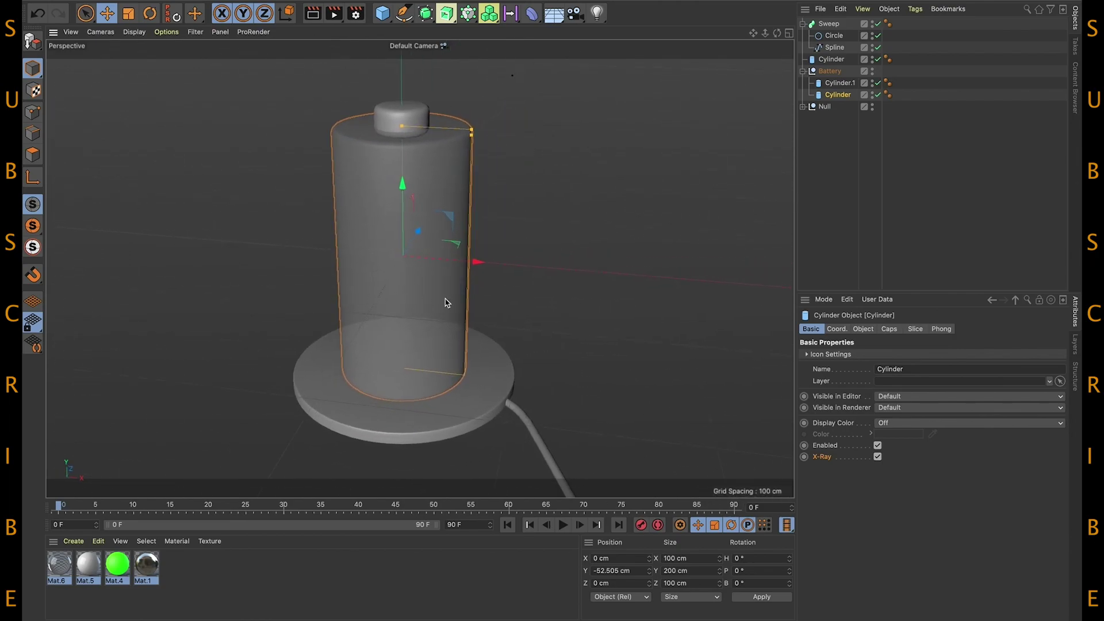
# Group the cable sweep and the base disc cylinder under one null and frame the whole model.
pyautogui.click(803, 24)
pyautogui.click(830, 25)
pyautogui.keyDown('ctrl'); pyautogui.click(831, 35); pyautogui.keyUp('ctrl')
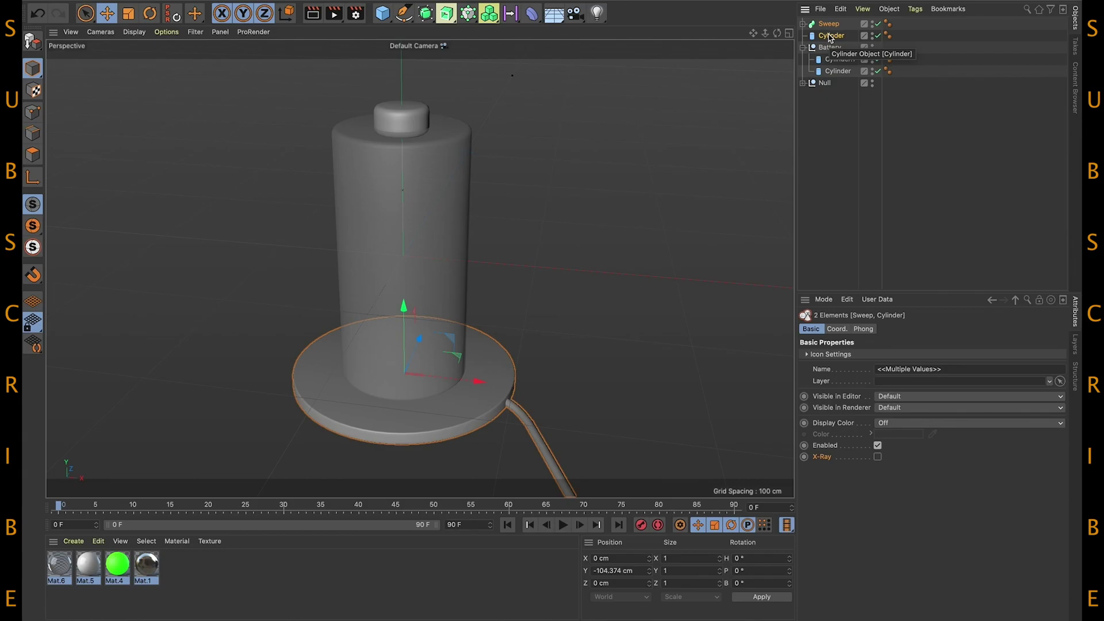
pyautogui.hotkey('alt', 'g')
pyautogui.press('h')
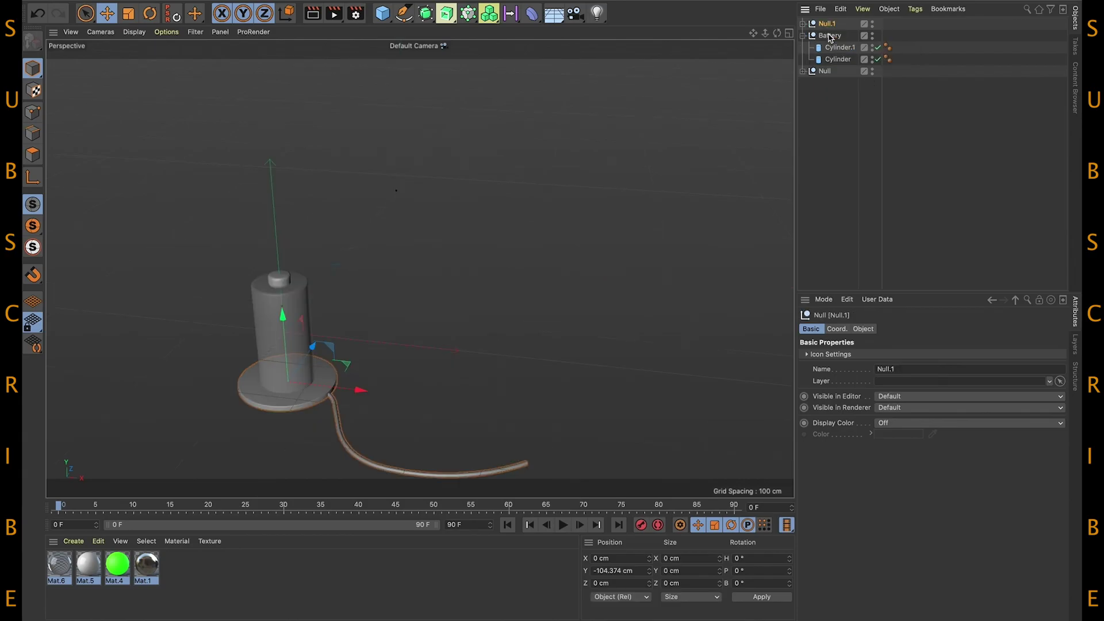
pyautogui.press('r')
pyautogui.press('e')
pyautogui.press('r')
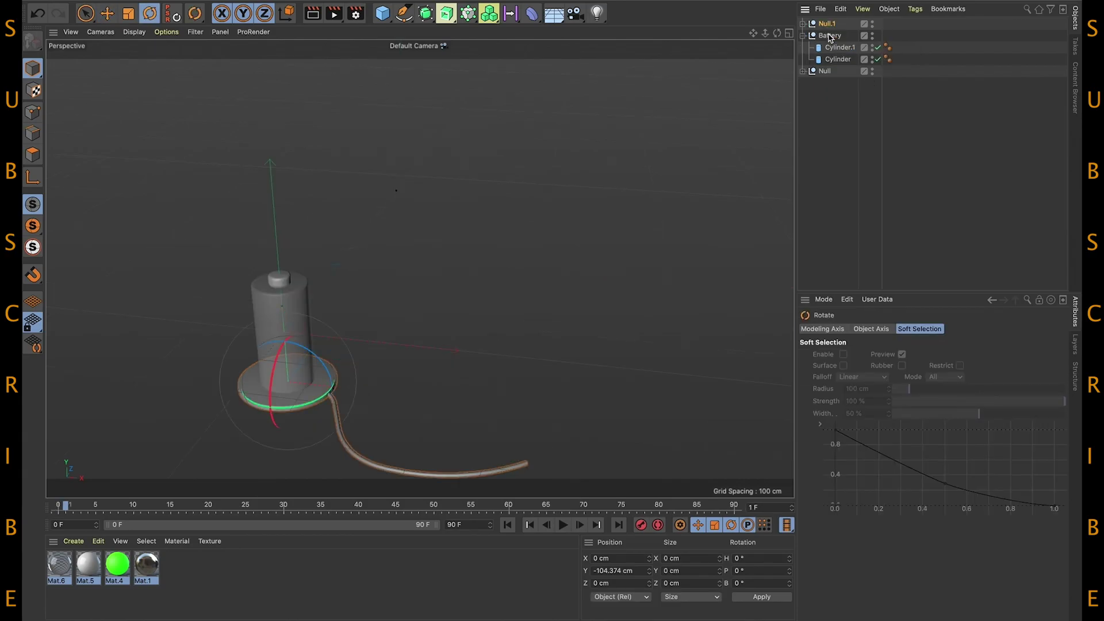
# Rename the new group null to Charger and collapse the Battery group.
pyautogui.click(828, 24)
pyautogui.doubleClick(829, 25)
pyautogui.write('Ch')
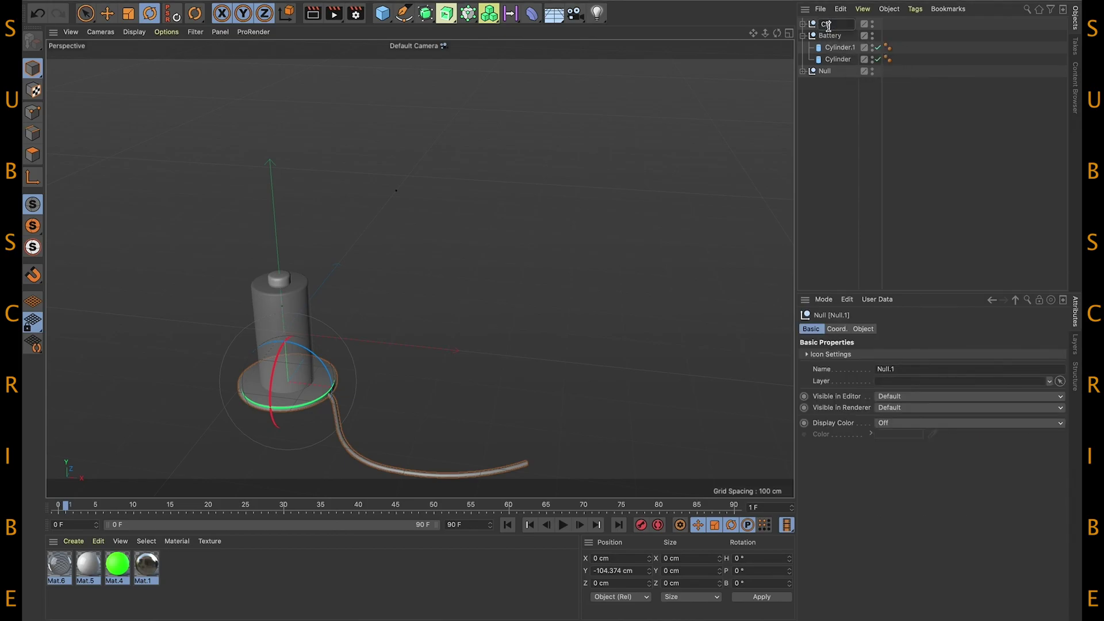
pyautogui.press('Return')
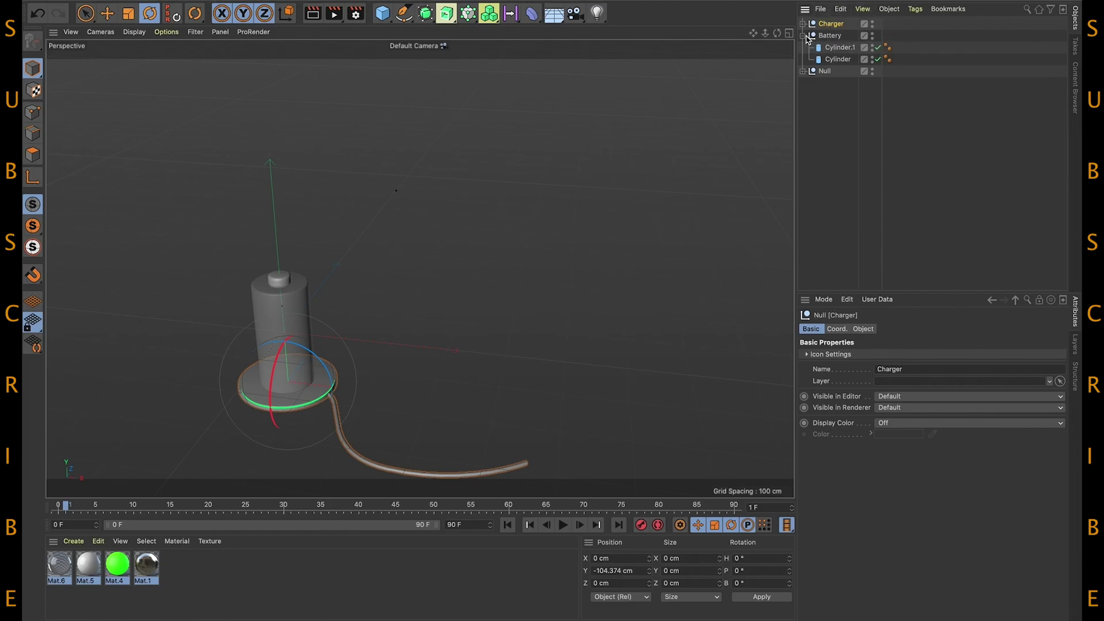
pyautogui.click(805, 36)
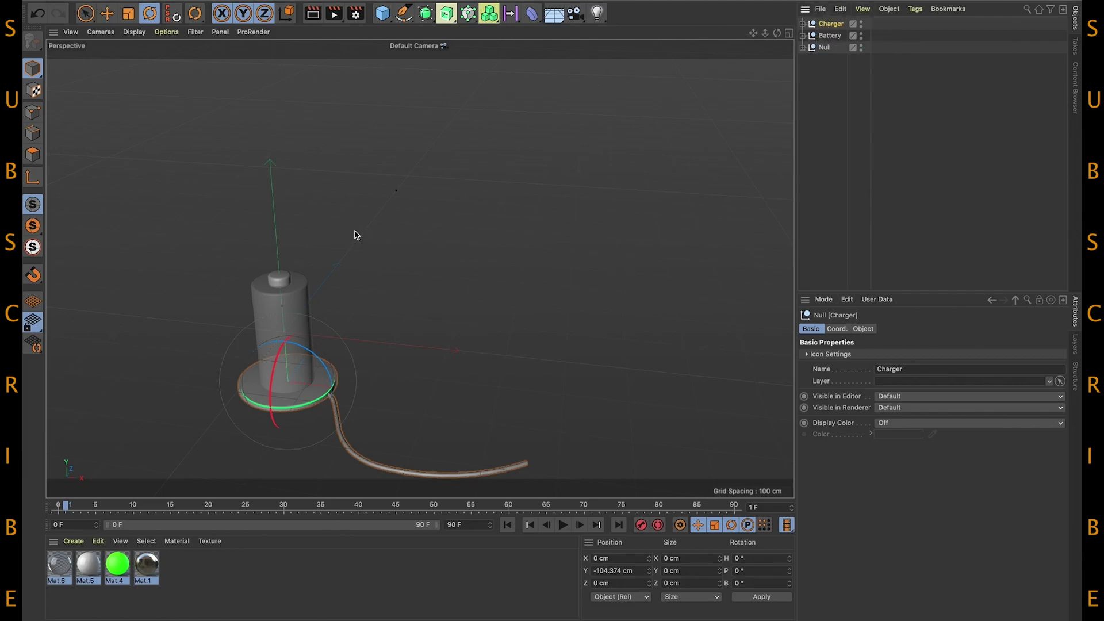
# Add a standard particle emitter to the scene.
pyautogui.press('o')
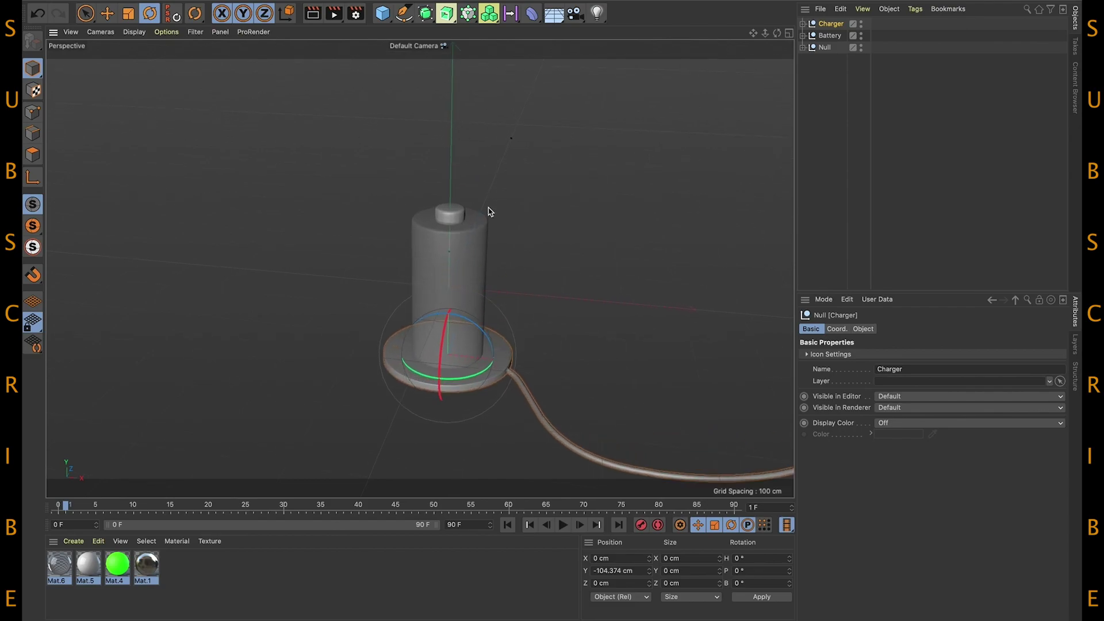
pyautogui.click(581, 2)
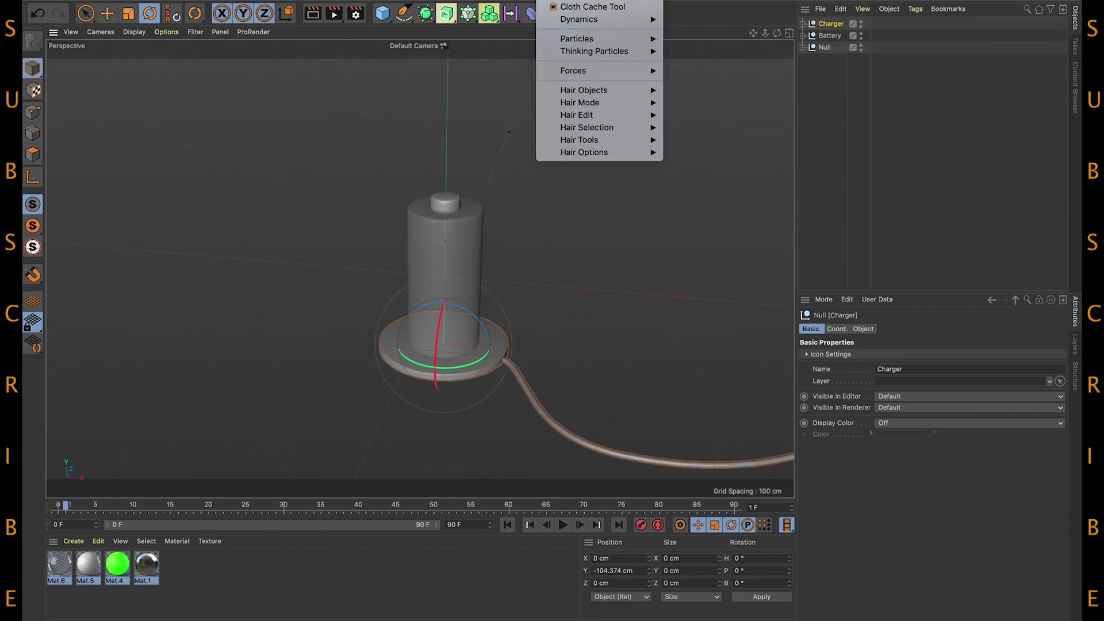
pyautogui.moveTo(596, 49)
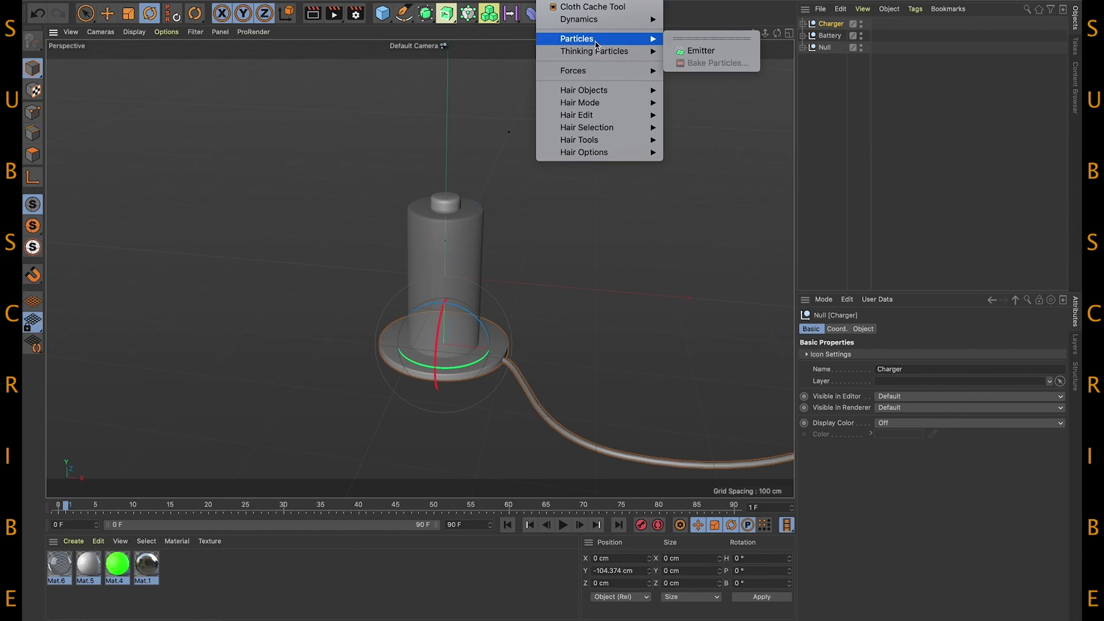
pyautogui.click(706, 53)
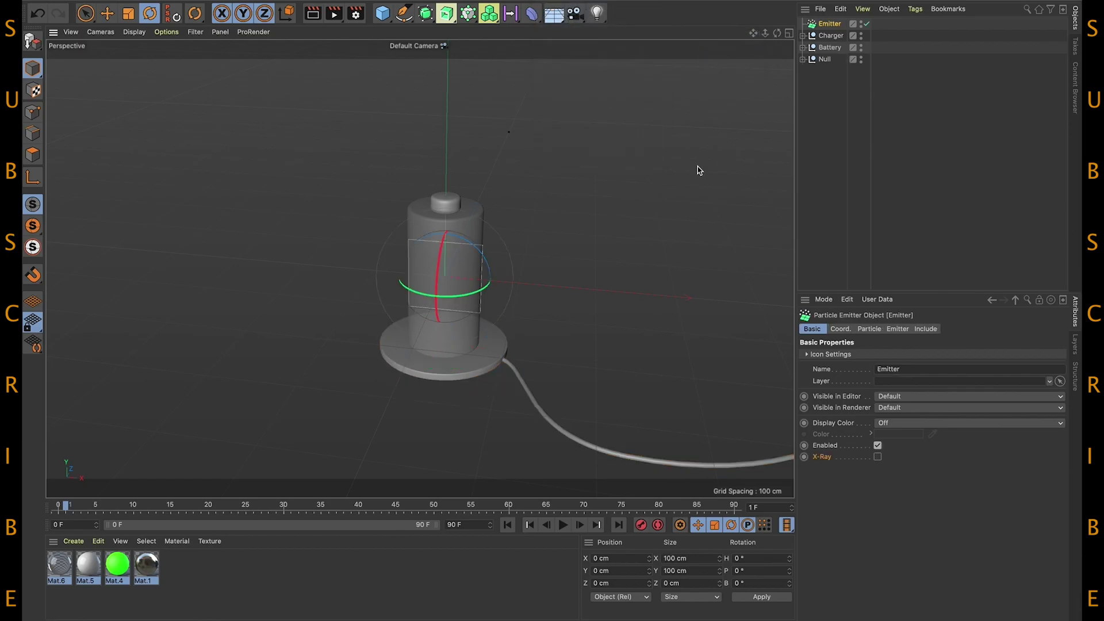
# Rotate the emitter to a pitch of 90° so it lies flat inside the battery.
pyautogui.press('r')
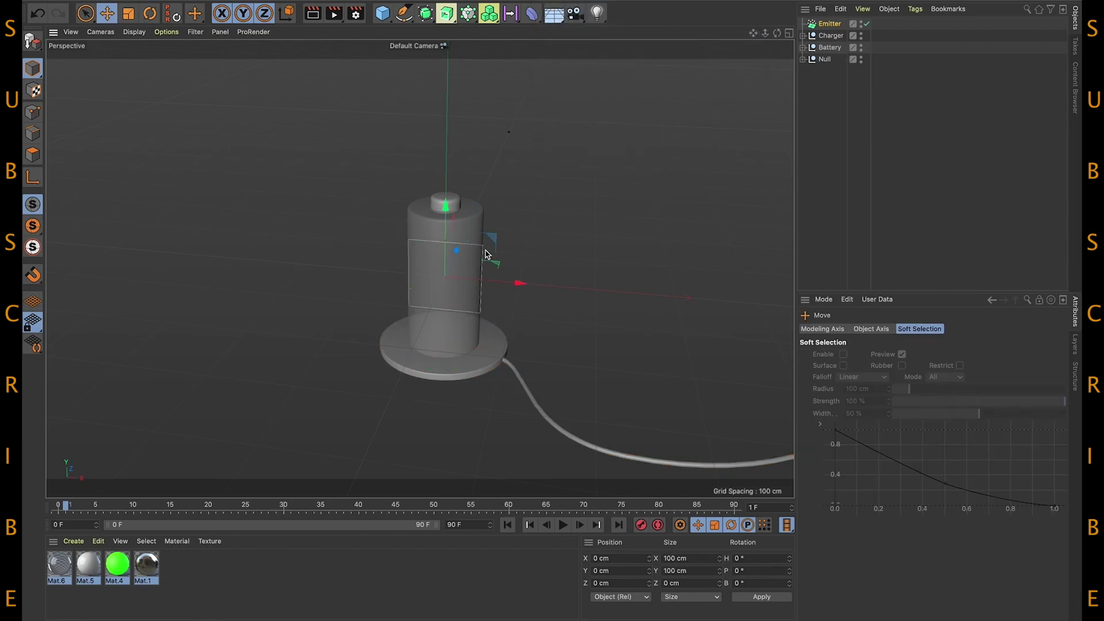
pyautogui.moveTo(439, 251); pyautogui.dragTo(439, 350)
pyautogui.hotkey('ctrl', 'z')
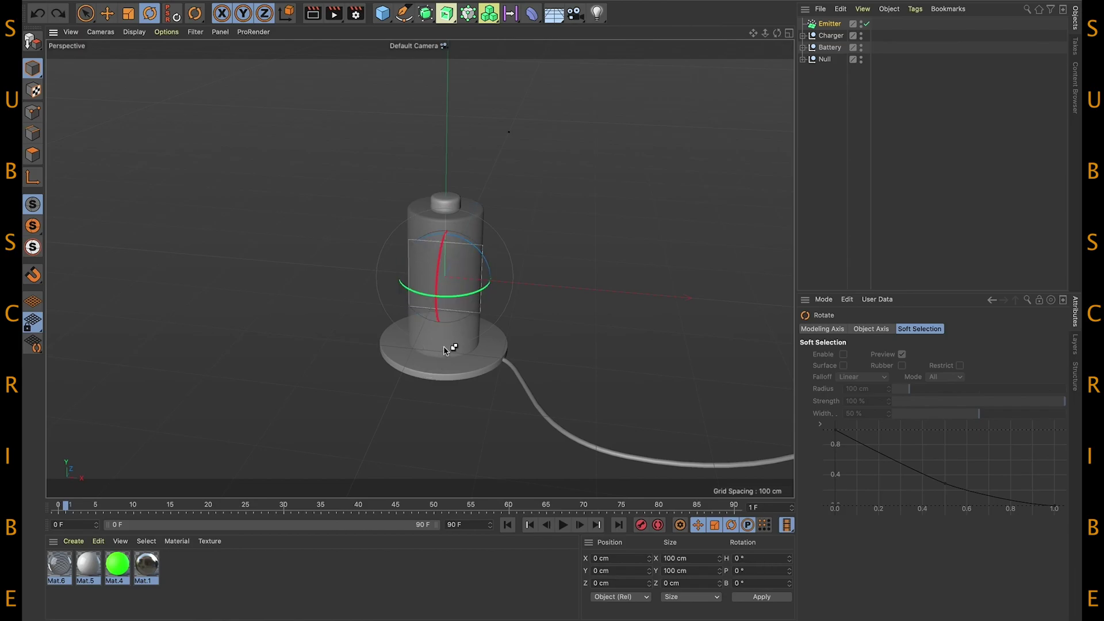
pyautogui.moveTo(437, 261); pyautogui.dragTo(425, 396)
pyautogui.keyDown('alt'); pyautogui.moveTo(434, 341); pyautogui.dragTo(487, 332); pyautogui.keyUp('alt')
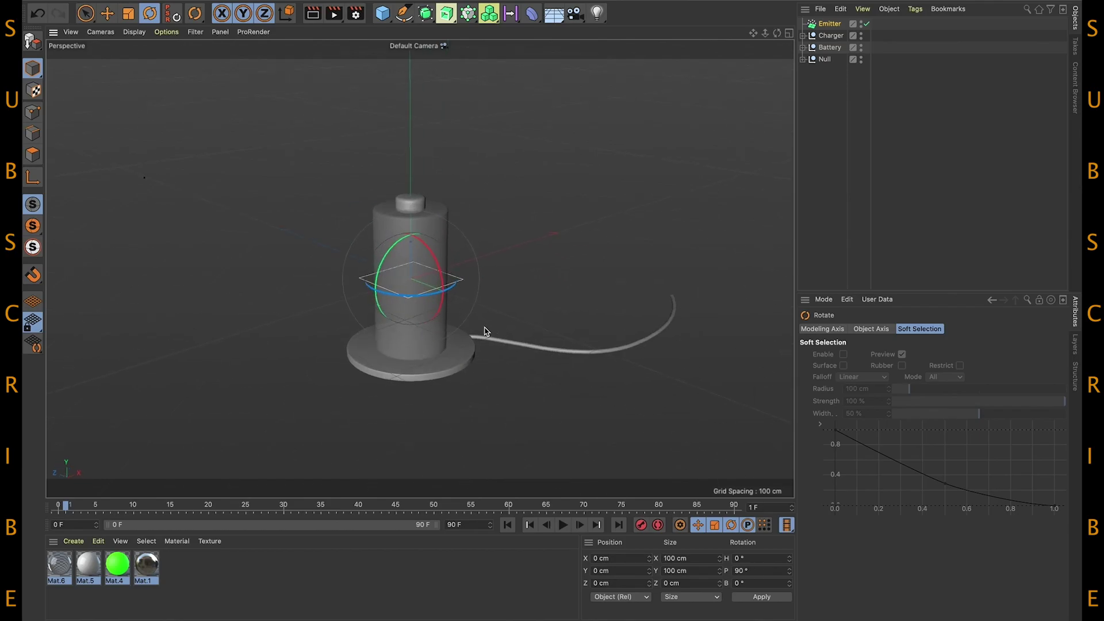
# Scale the emitter down to about 71 x 71 cm and move it to the battery's bottom, at Y about -92.2 cm.
pyautogui.press('t')
pyautogui.moveTo(435, 249); pyautogui.dragTo(592, 199)
pyautogui.keyDown('alt'); pyautogui.moveTo(458, 271); pyautogui.dragTo(535, 318); pyautogui.keyUp('alt')
pyautogui.moveTo(470, 184); pyautogui.dragTo(407, 124)
pyautogui.keyDown('alt'); pyautogui.moveTo(441, 200); pyautogui.dragTo(410, 344); pyautogui.keyUp('alt')
pyautogui.keyDown('alt'); pyautogui.moveTo(482, 311); pyautogui.dragTo(506, 291); pyautogui.keyUp('alt')
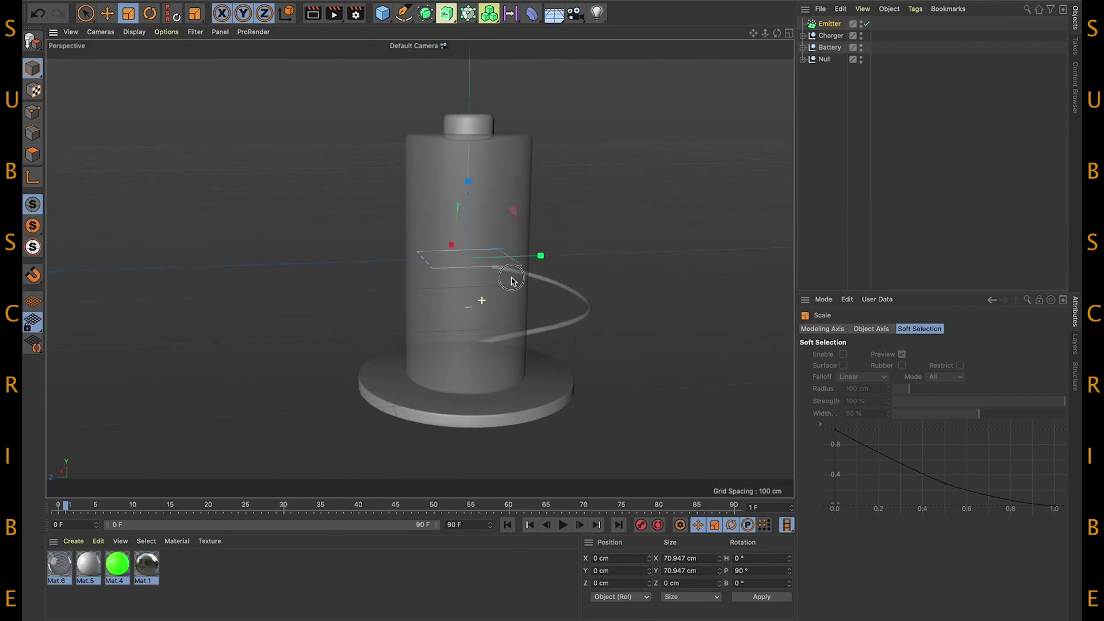
pyautogui.press('e')
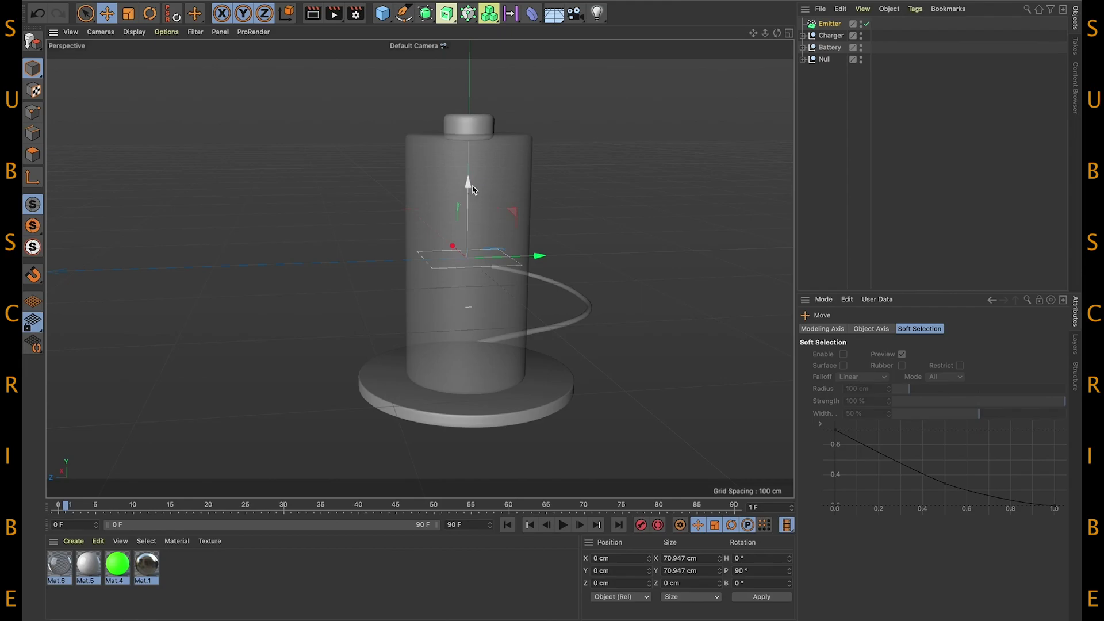
pyautogui.moveTo(468, 183); pyautogui.dragTo(461, 299)
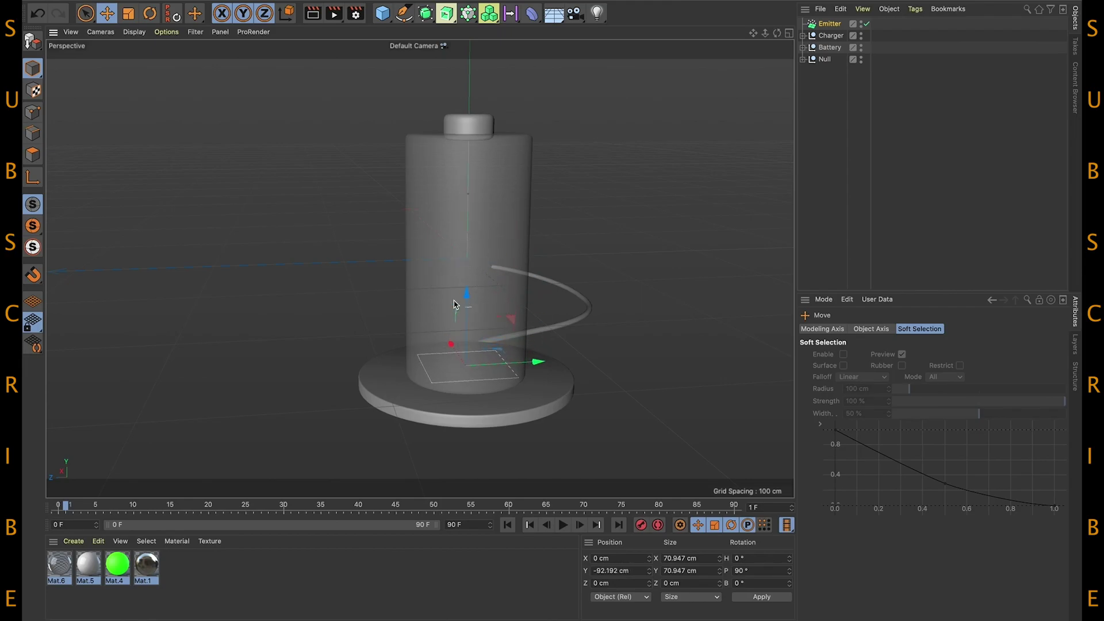
# Add a sphere with a radius of 8 cm and make it a child of the emitter.
pyautogui.moveTo(384, 14); pyautogui.dragTo(582, 56)
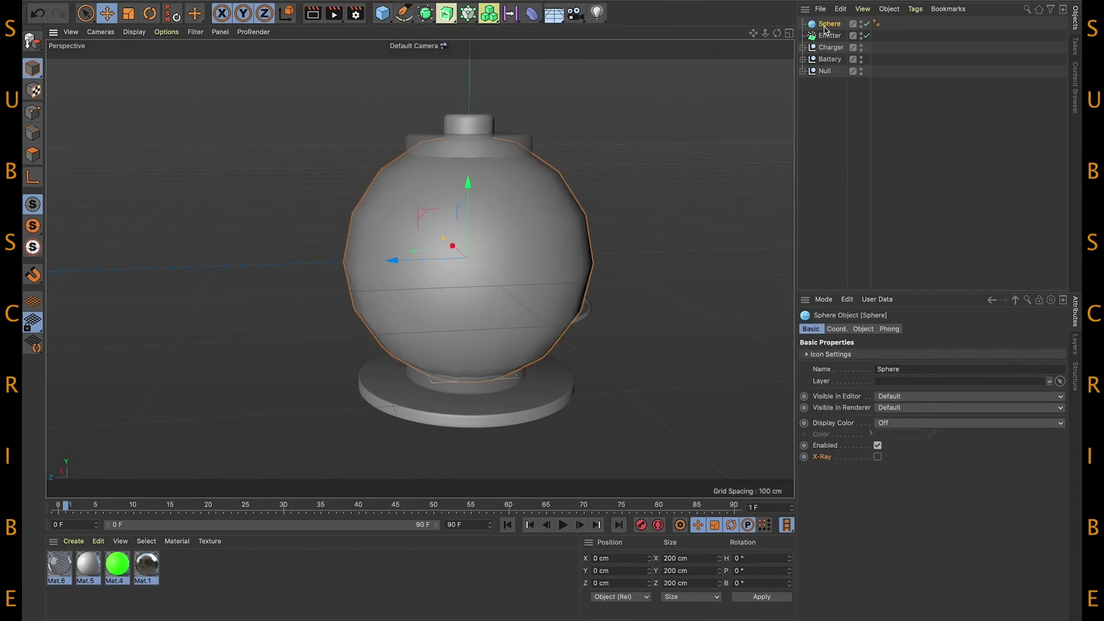
pyautogui.click(862, 329)
pyautogui.click(895, 356)
pyautogui.write('8')
pyautogui.press('Return')
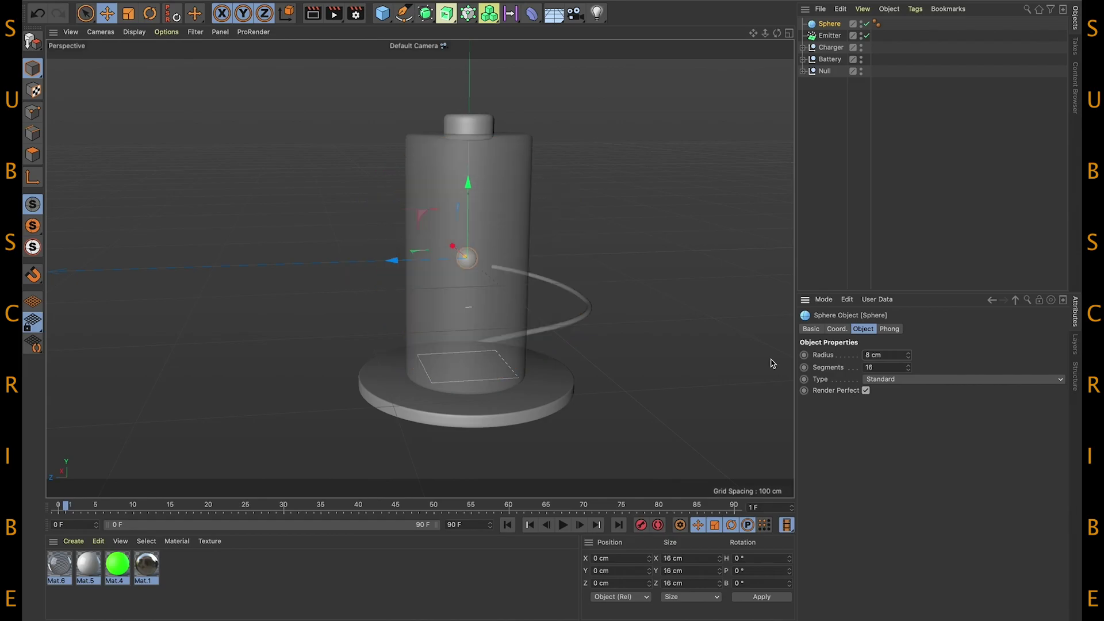
pyautogui.moveTo(832, 23)
pyautogui.mouseDown()
pyautogui.moveTo(828, 49)
pyautogui.moveTo(837, 42)
pyautogui.moveTo(827, 37)
pyautogui.mouseUp()
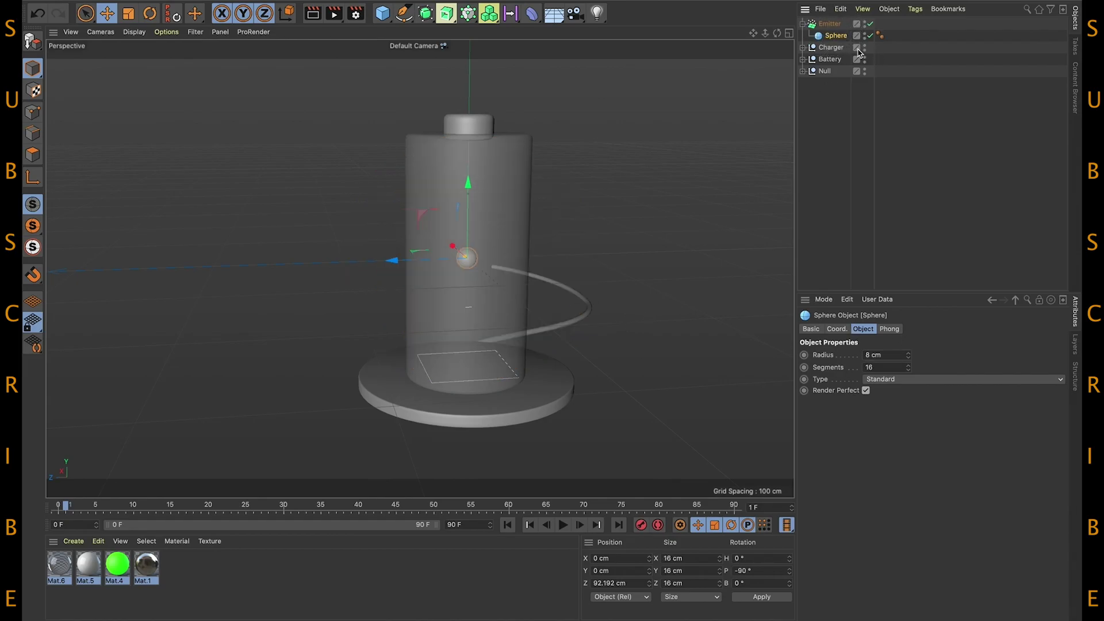
# Turn on Show Objects for the emitter and play the animation from the start to preview the spheres.
pyautogui.click(826, 24)
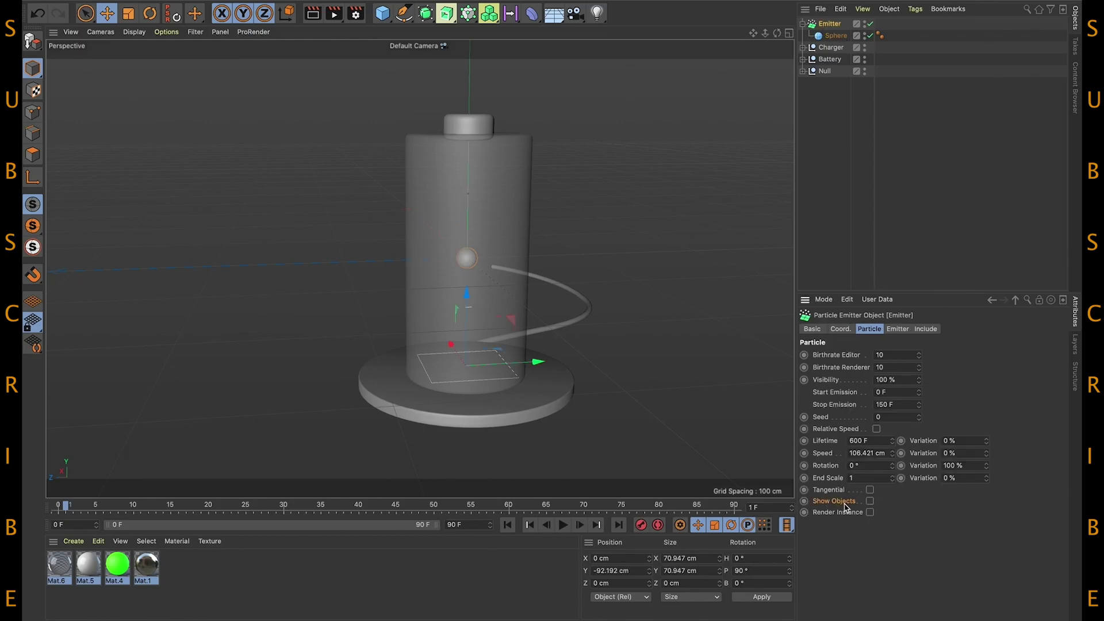
pyautogui.click(871, 502)
pyautogui.click(508, 528)
pyautogui.click(563, 525)
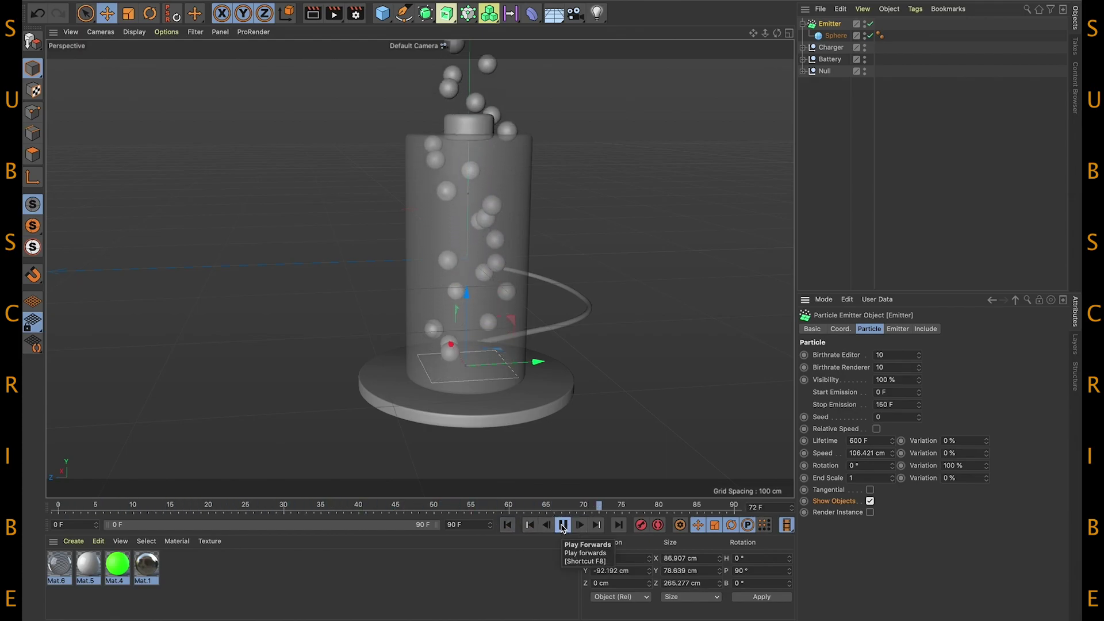
pyautogui.click(563, 526)
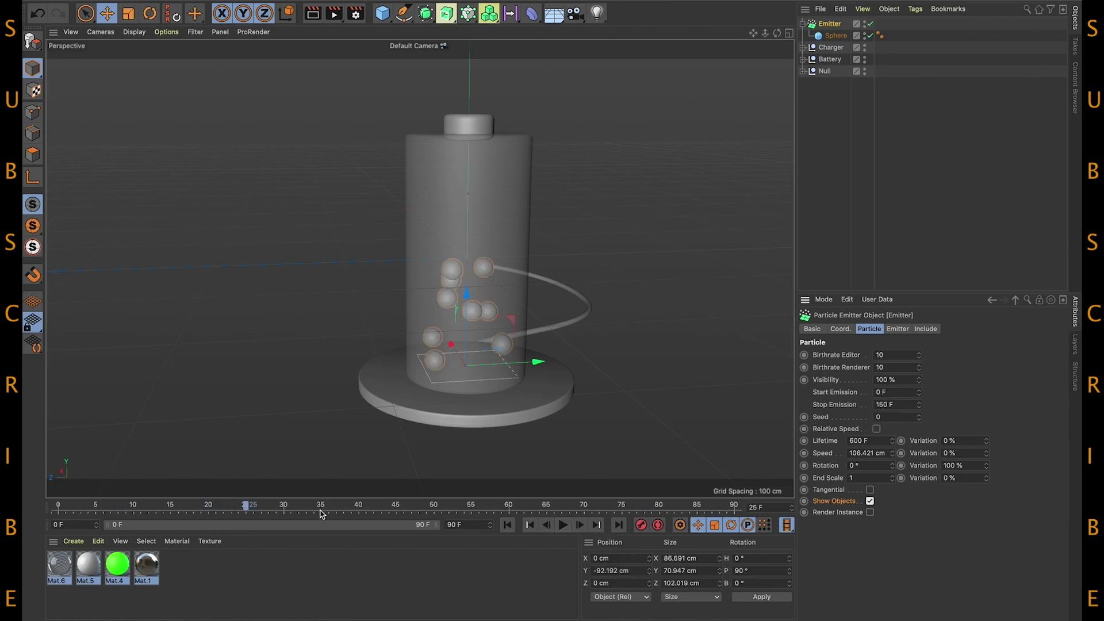
# Set the project's end frame to 300 F and extend the preview range to the full 300 frames.
pyautogui.click(472, 529)
pyautogui.press('Return')
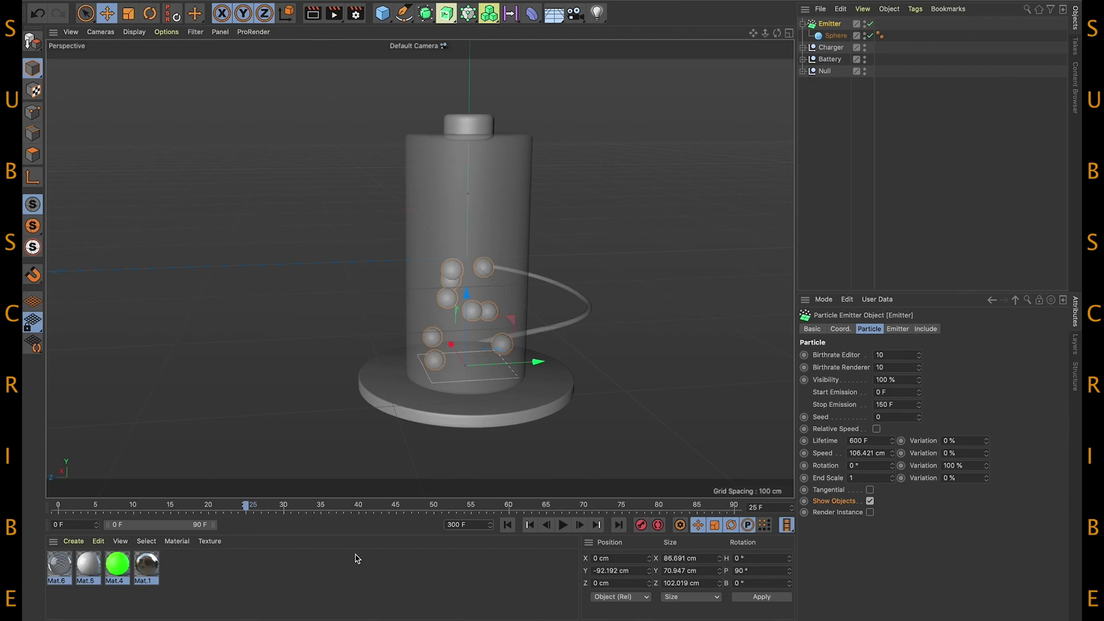
pyautogui.moveTo(216, 525); pyautogui.dragTo(438, 525)
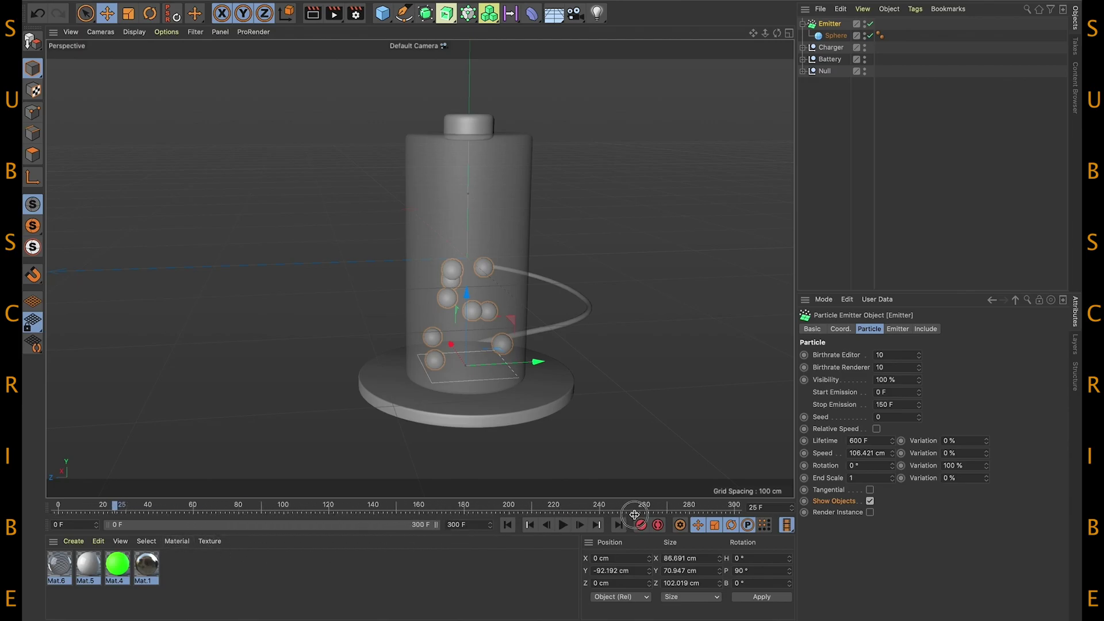
# Set the emitter's editor and renderer birthrates to 50, with emission starting at 30 F and stopping at 200 F.
pyautogui.click(870, 35)
pyautogui.click(897, 357)
pyautogui.click(906, 369)
pyautogui.click(894, 397)
pyautogui.click(906, 406)
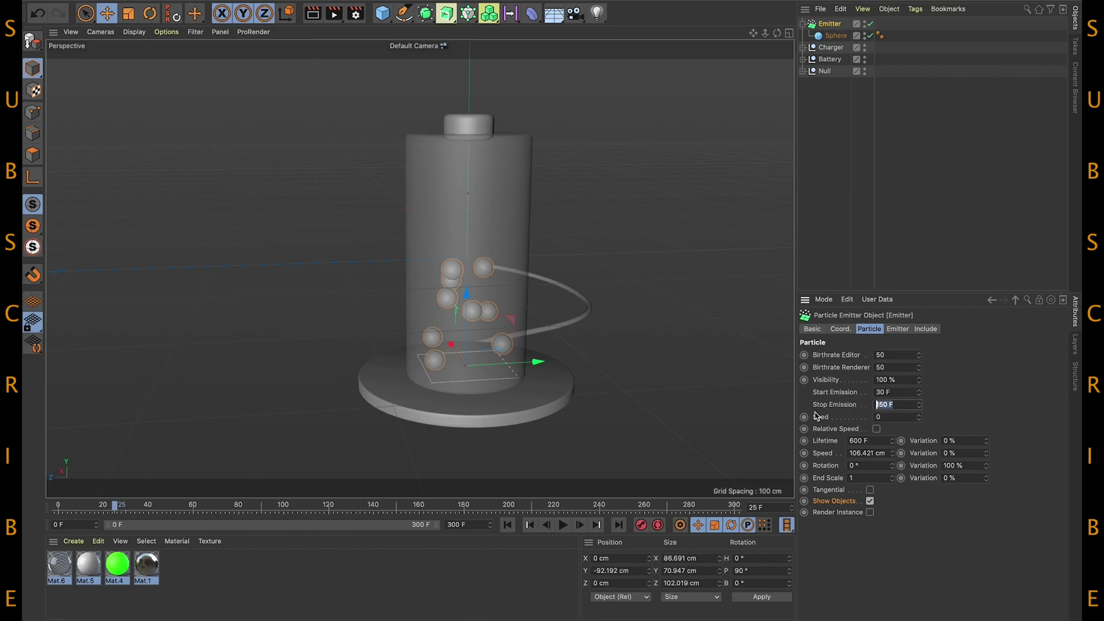
pyautogui.write('2')
# Add a Rigid Body simulation tag to the sphere inside the emitter.
pyautogui.click(836, 36)
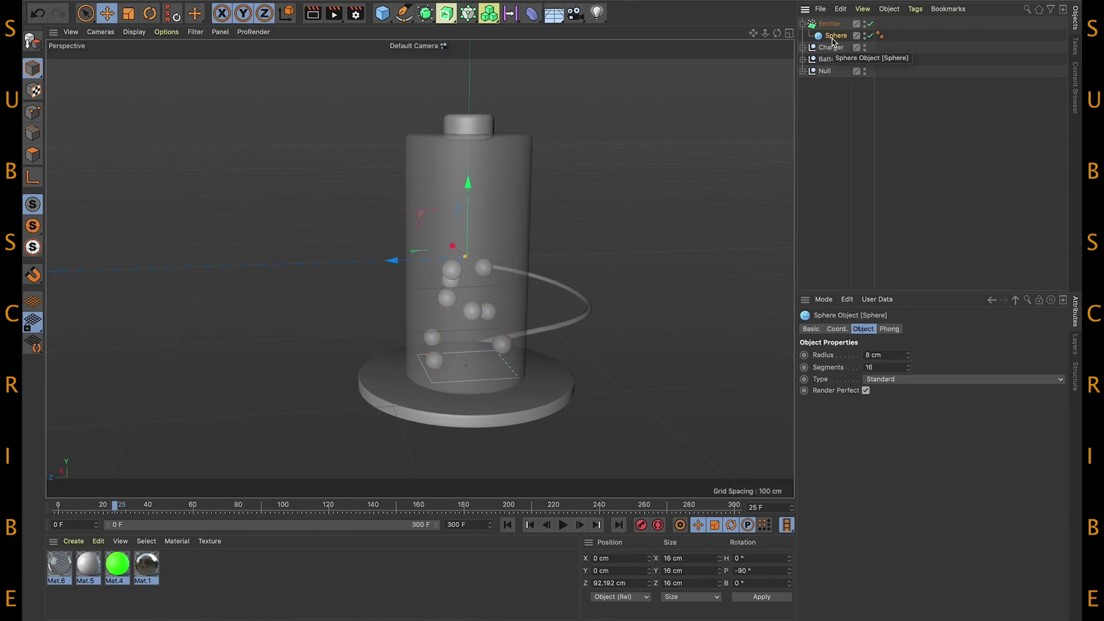
pyautogui.rightClick(835, 37)
pyautogui.moveTo(889, 171)
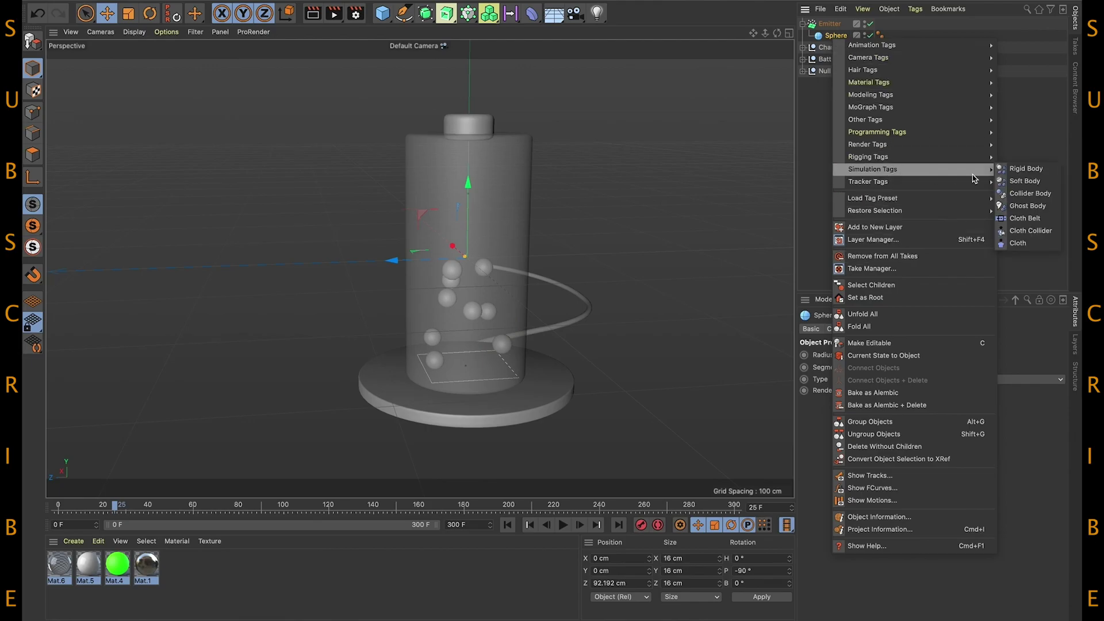
pyautogui.click(1021, 172)
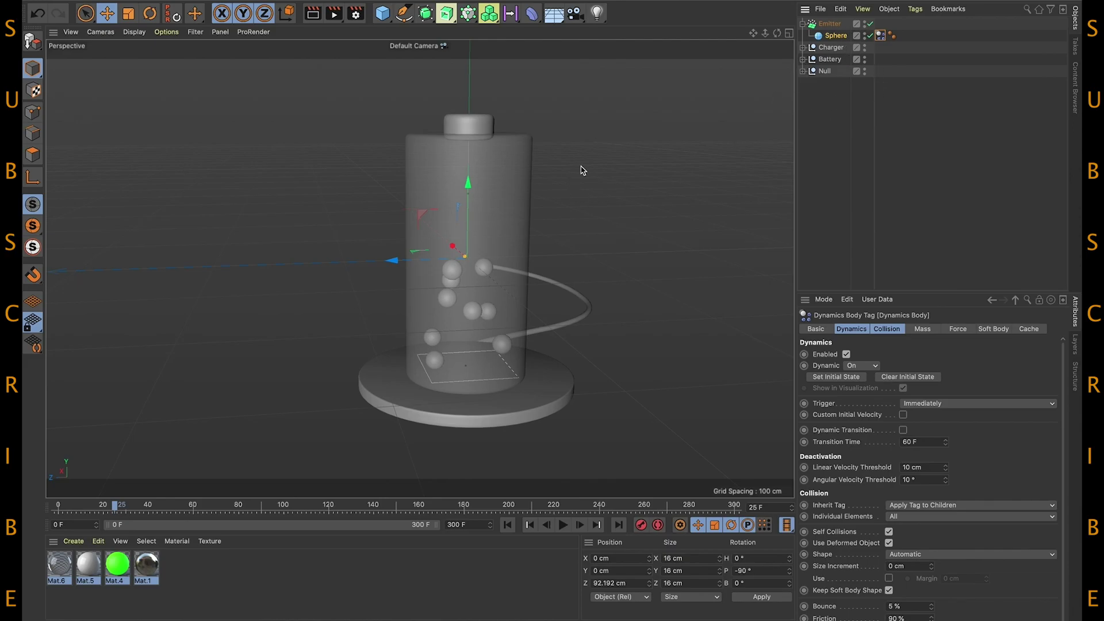
# Add a Collider Body simulation tag to the battery's main body cylinder.
pyautogui.click(803, 59)
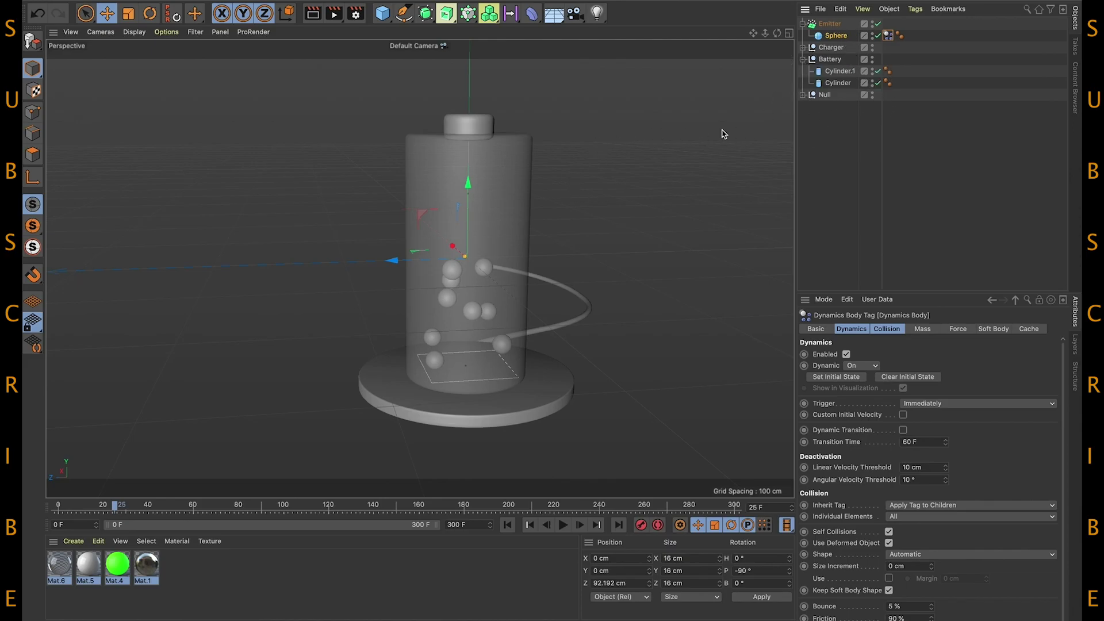
pyautogui.click(514, 187)
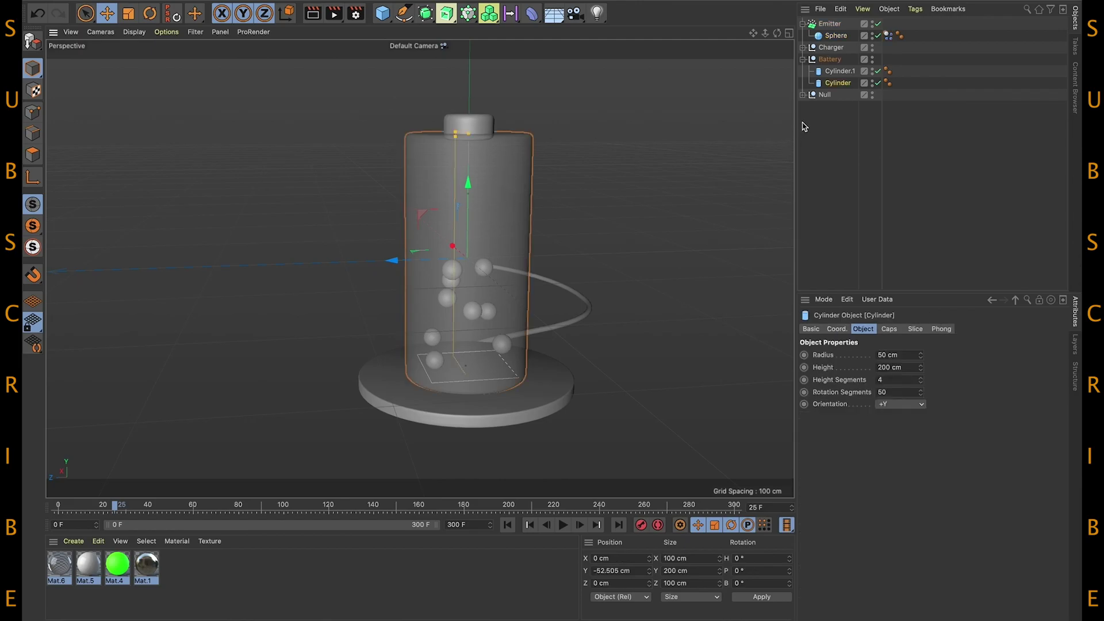
pyautogui.rightClick(840, 82)
pyautogui.moveTo(873, 217)
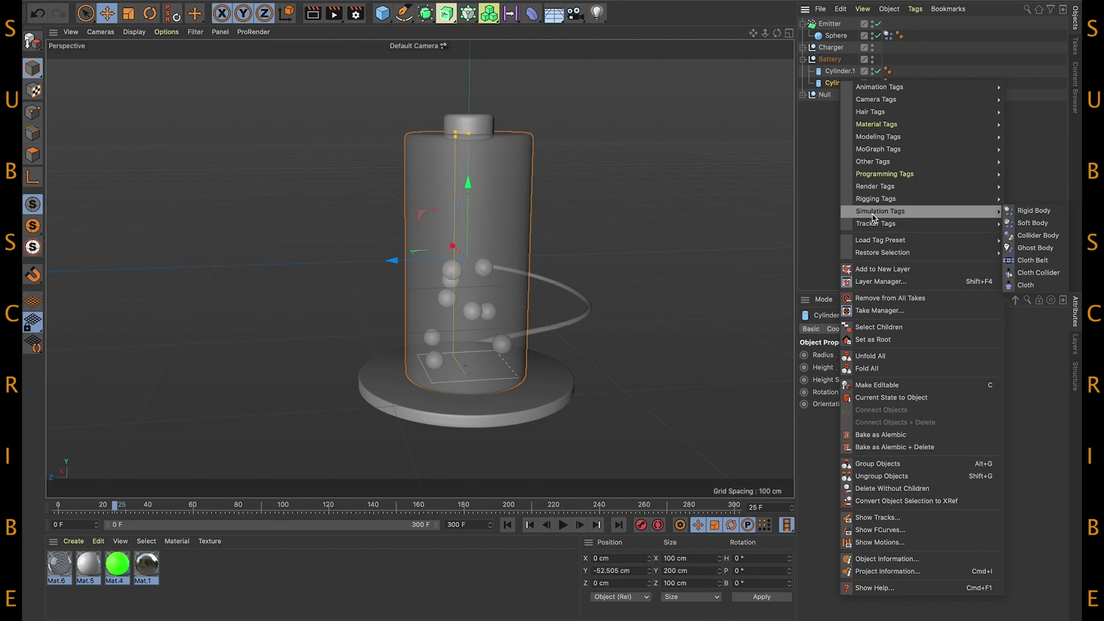
pyautogui.click(1038, 236)
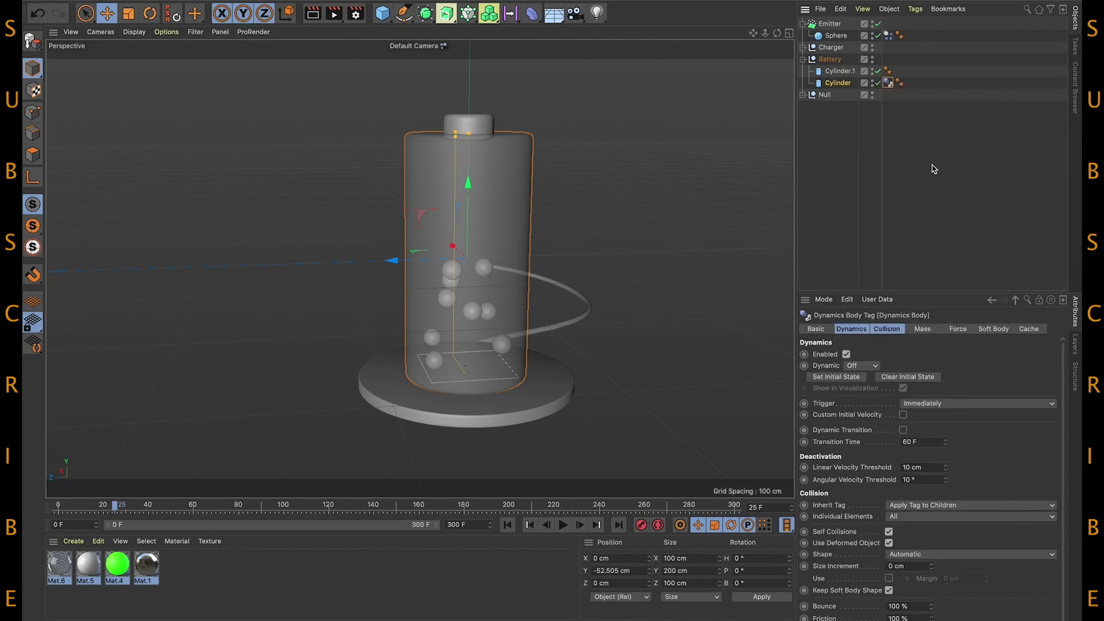
# Set the battery collider's collision shape to Static Mesh and play the simulation from the start.
pyautogui.click(873, 331)
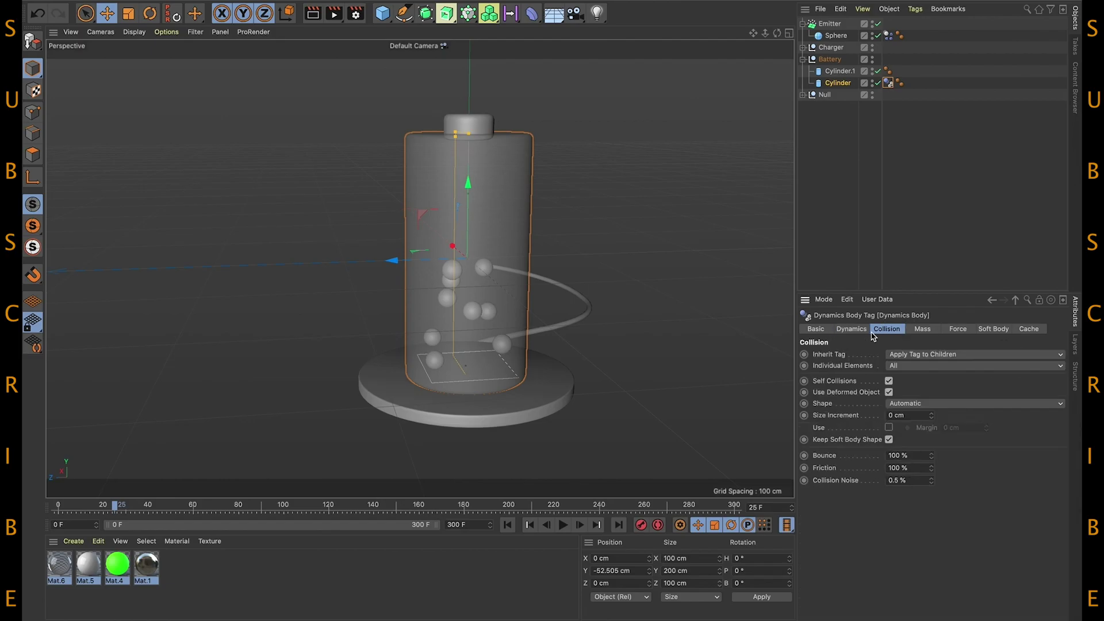
pyautogui.click(938, 405)
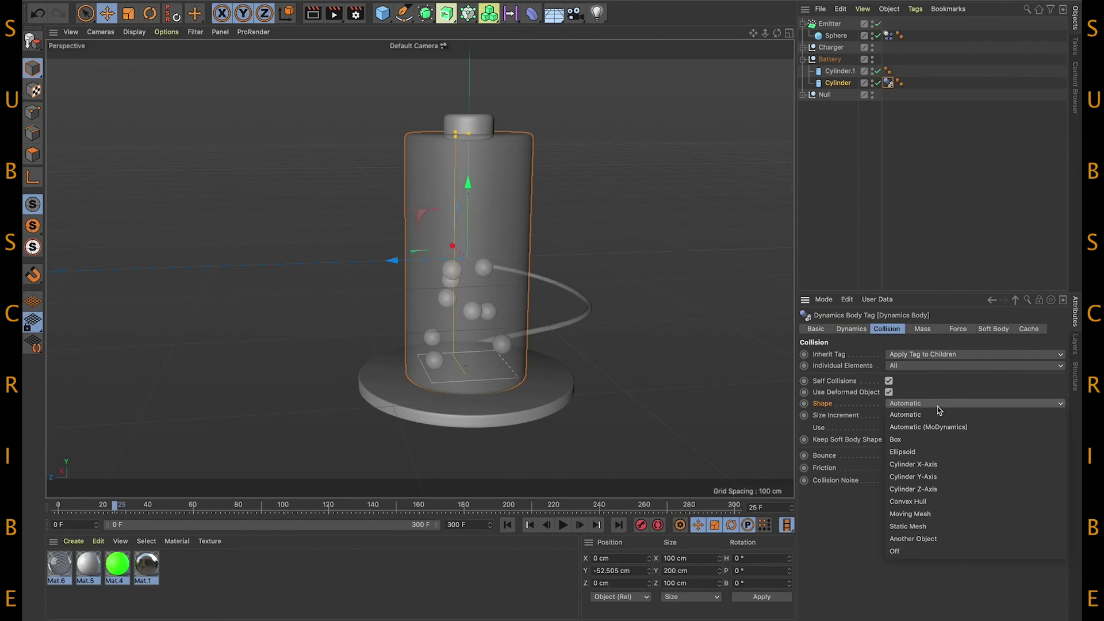
pyautogui.click(924, 526)
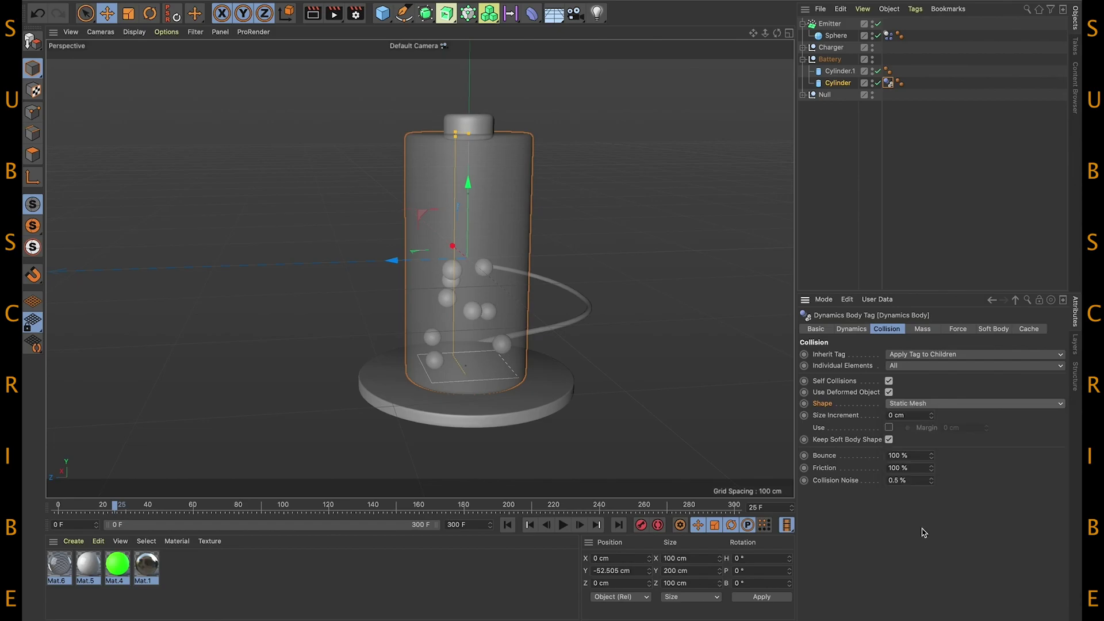
pyautogui.click(508, 525)
pyautogui.click(564, 525)
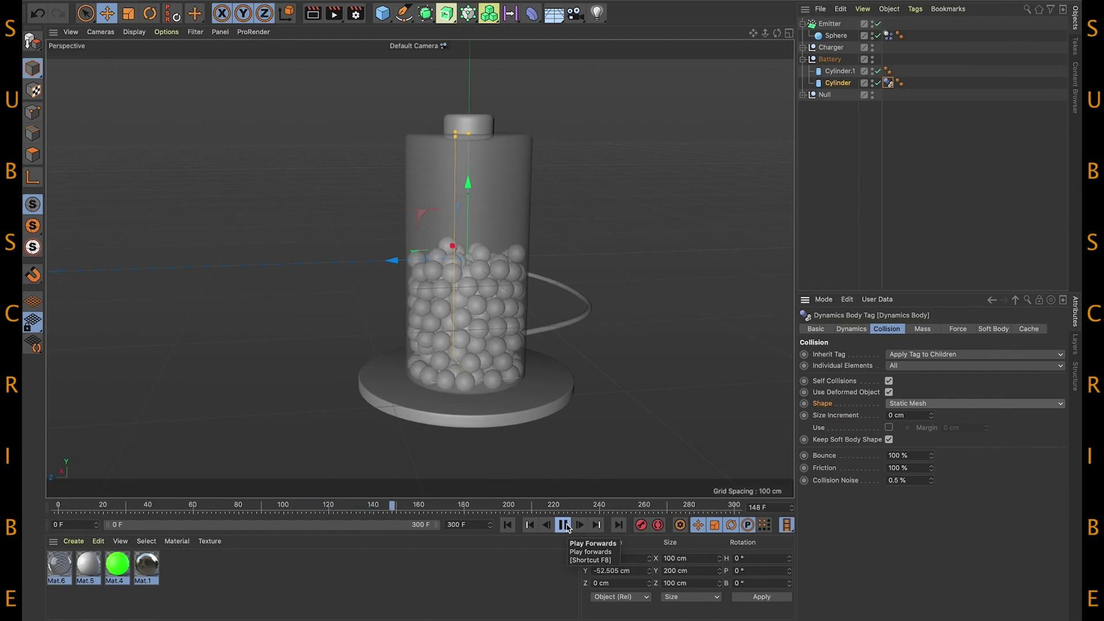
pyautogui.click(565, 526)
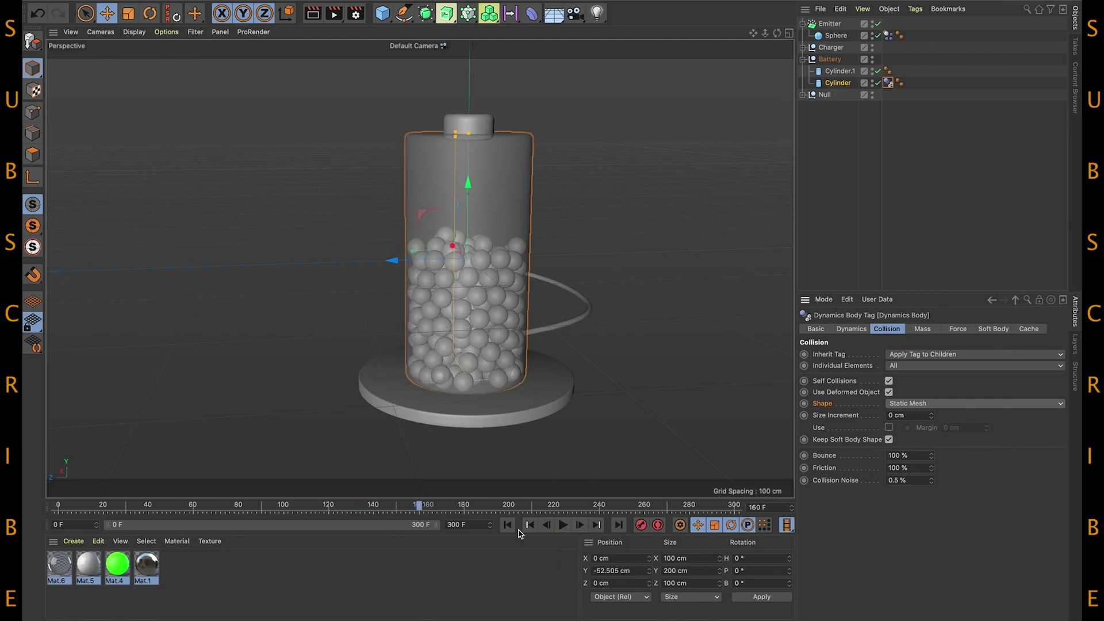
# Keyframe the emitter's speed at frame 80.
pyautogui.moveTo(262, 511); pyautogui.dragTo(239, 511)
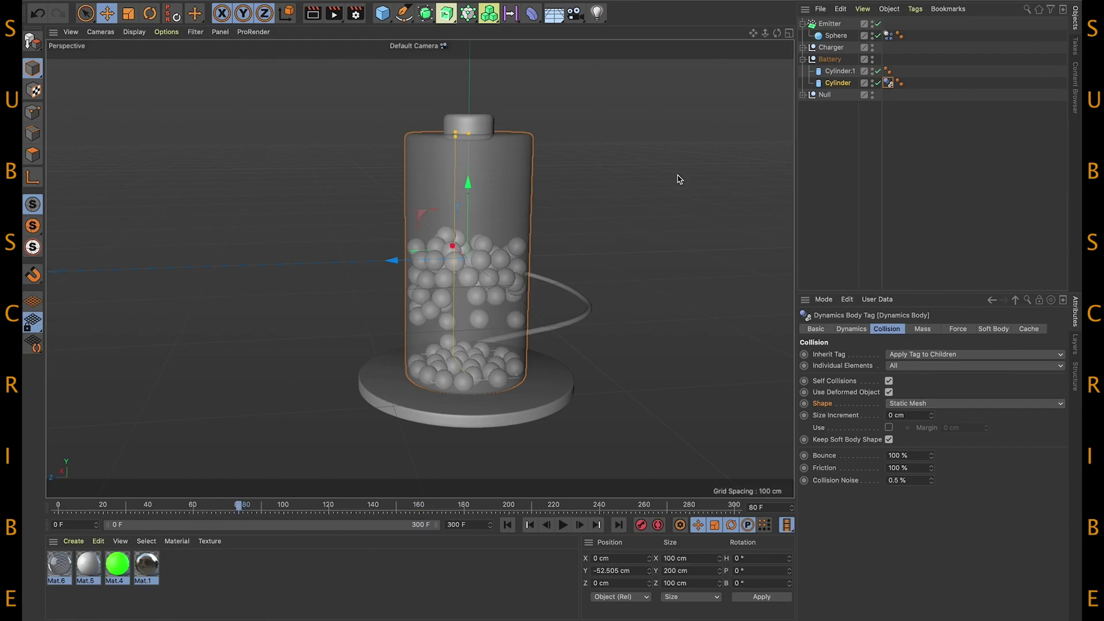
pyautogui.click(830, 24)
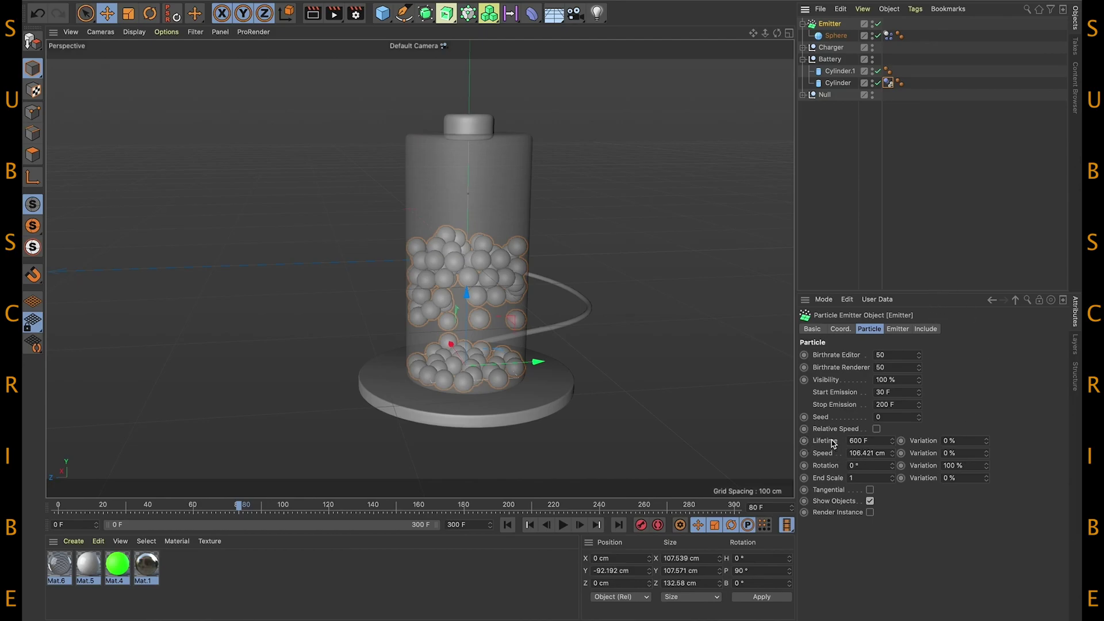
pyautogui.click(804, 453)
# Keyframe an emitter speed of 300 cm at frame 100 and play the simulation from the start.
pyautogui.click(284, 510)
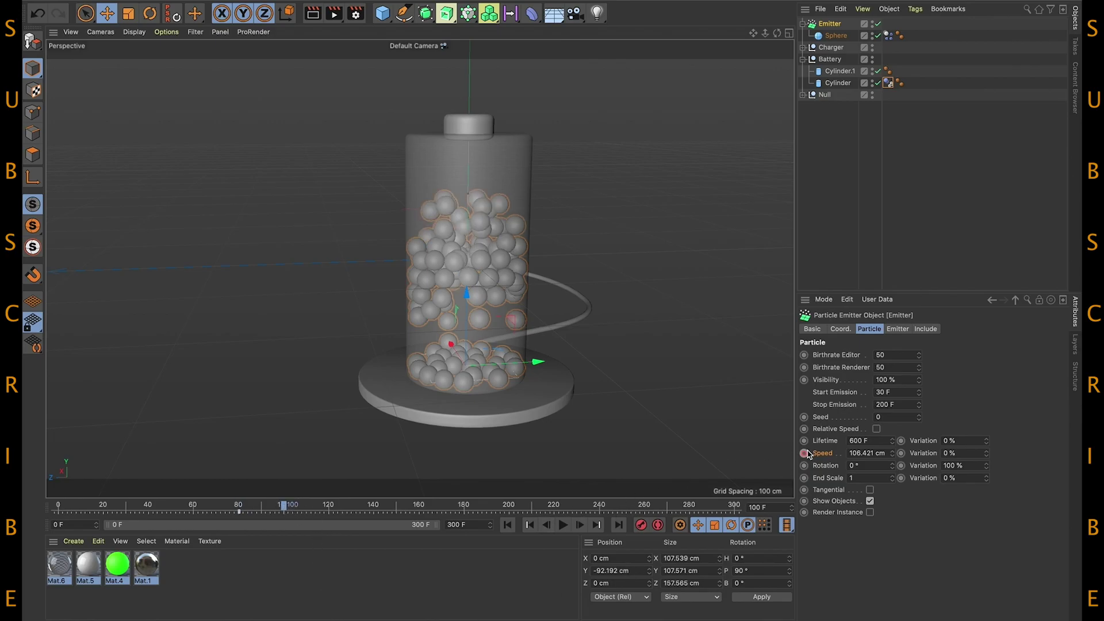
pyautogui.moveTo(850, 454); pyautogui.dragTo(902, 454)
pyautogui.write('300')
pyautogui.click(804, 455)
pyautogui.click(507, 525)
pyautogui.click(563, 525)
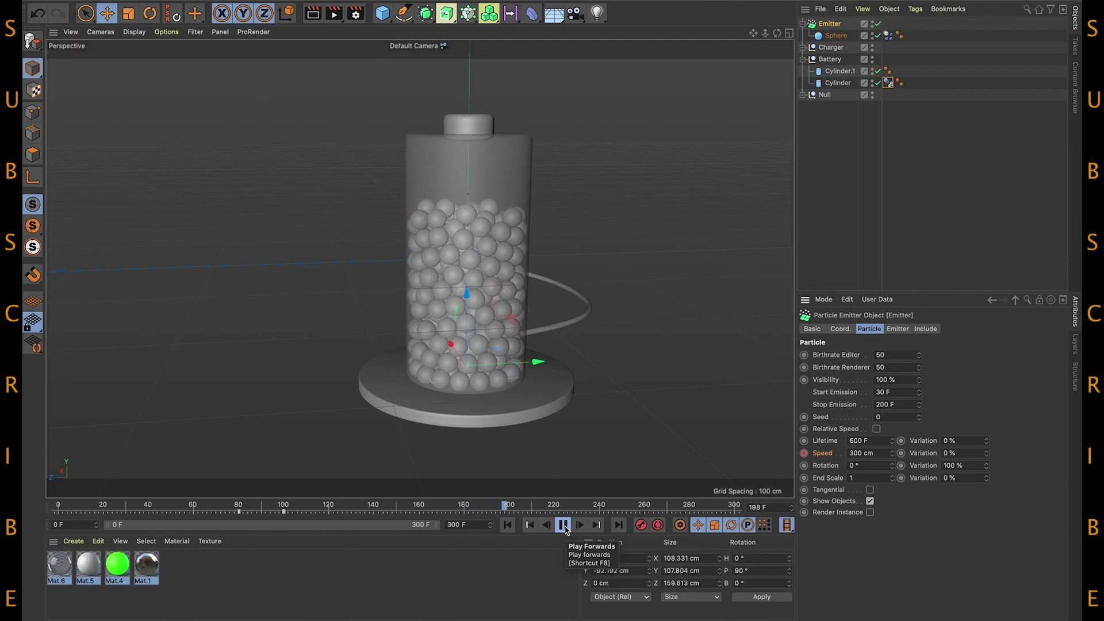
pyautogui.click(564, 525)
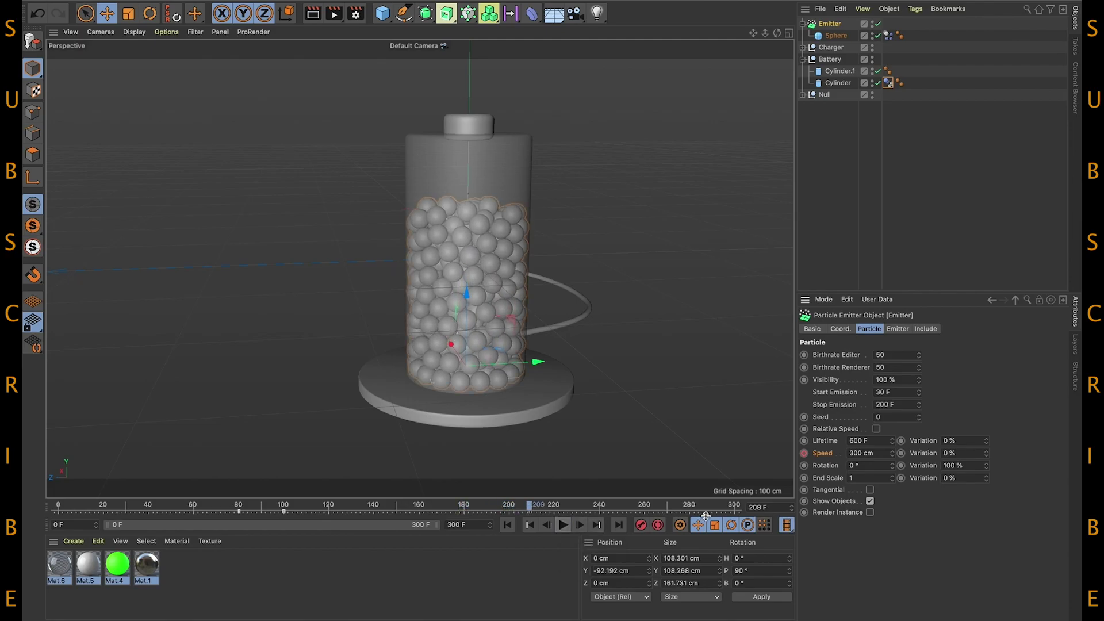
# Raise the emitter's speed at frame 100 to 500 cm and replay the simulation from the start.
pyautogui.click(283, 508)
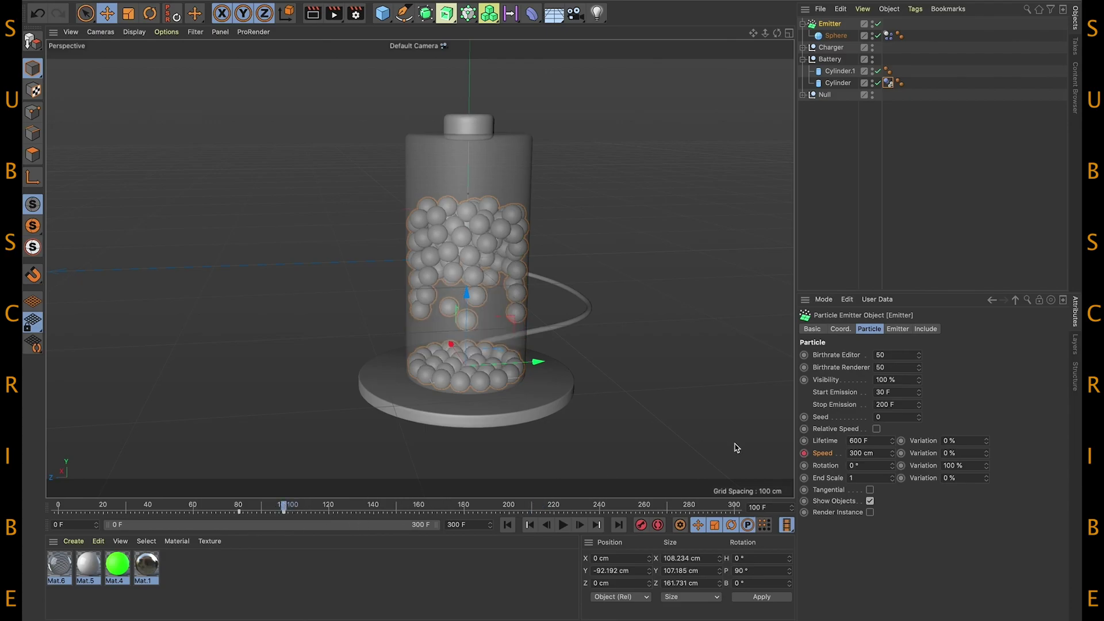
pyautogui.click(888, 453)
pyautogui.write('500')
pyautogui.press('Return')
pyautogui.click(507, 525)
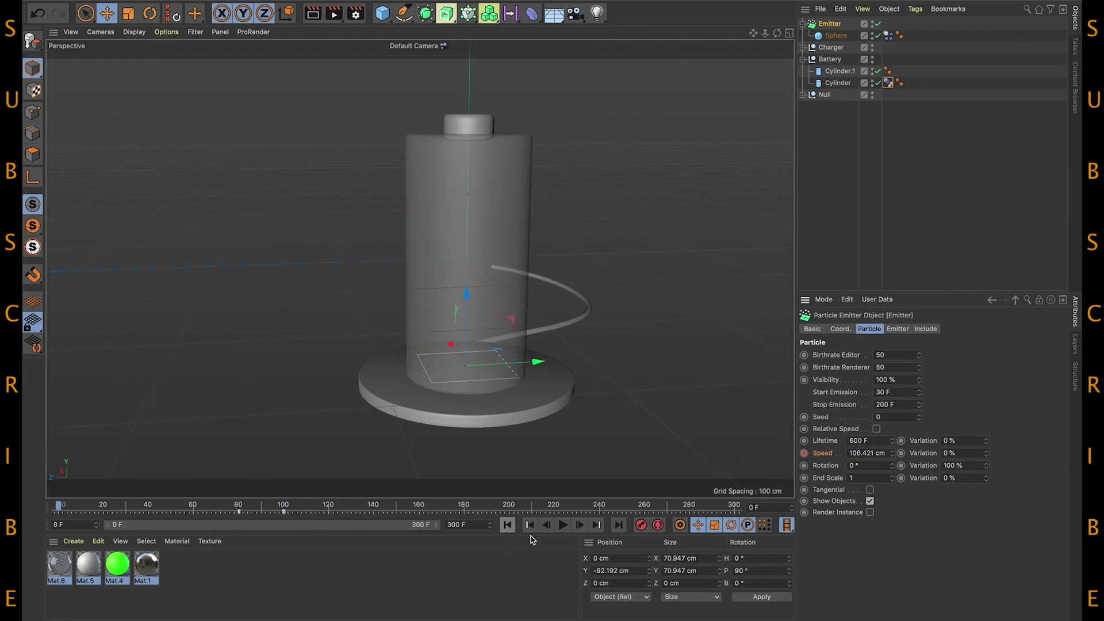
pyautogui.click(563, 524)
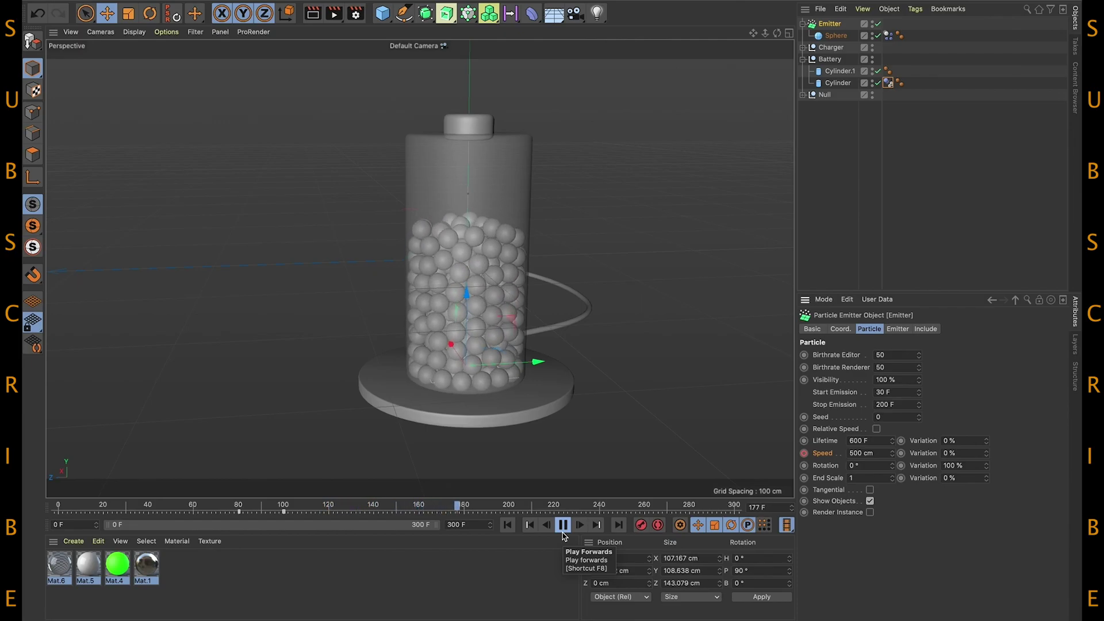
pyautogui.click(566, 530)
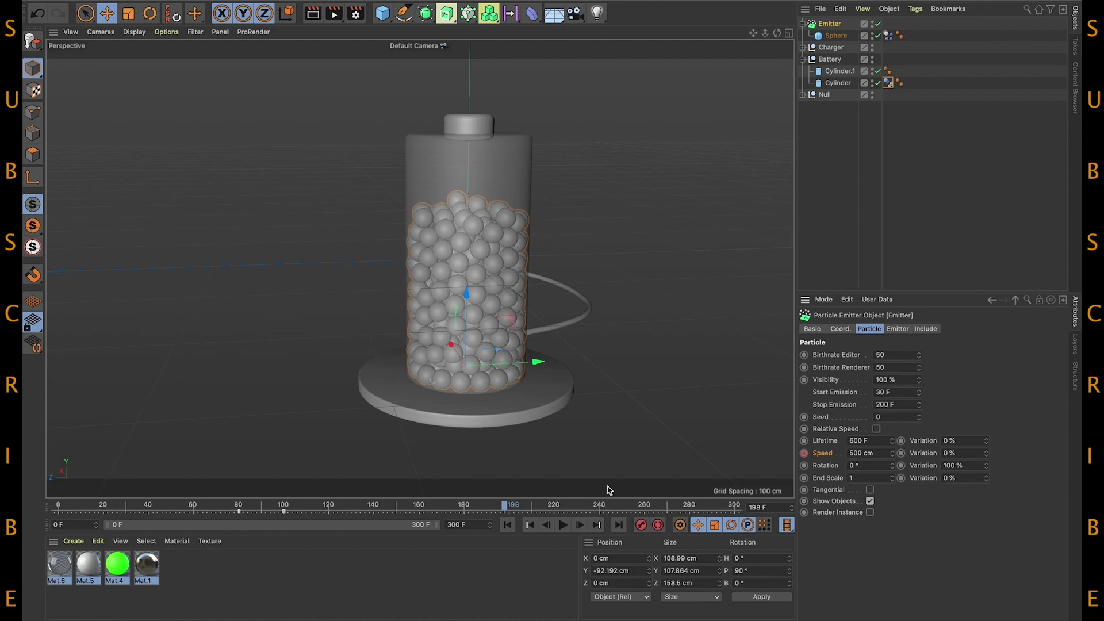
# Set the emitter's stop emission to 250 F and replay the simulation from the start.
pyautogui.click(900, 406)
pyautogui.write('2')
pyautogui.click(507, 526)
pyautogui.click(565, 525)
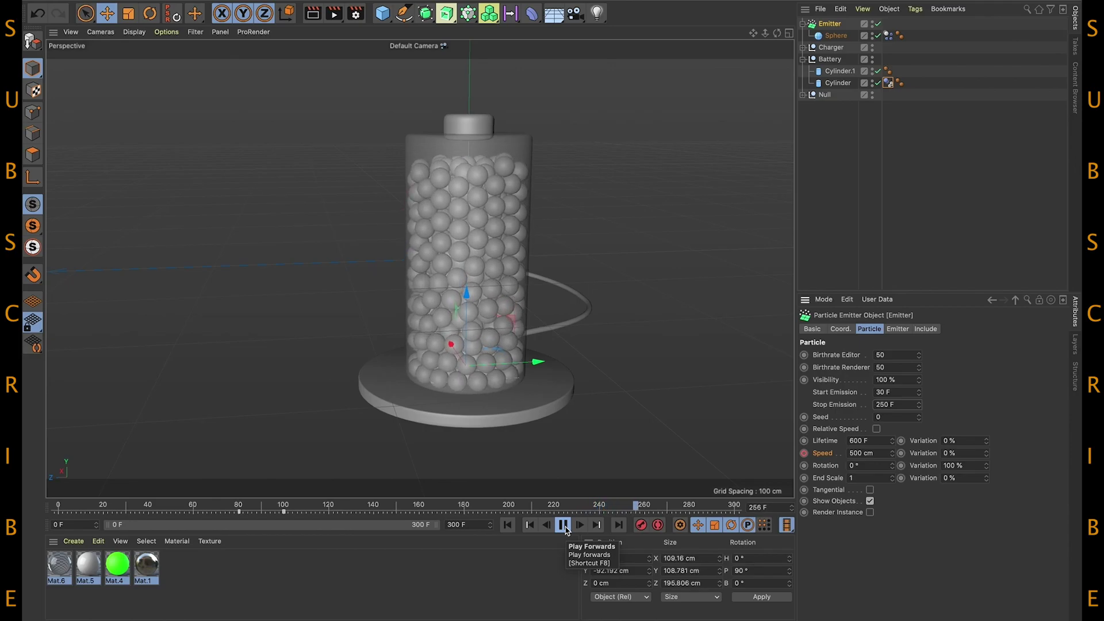
pyautogui.click(563, 526)
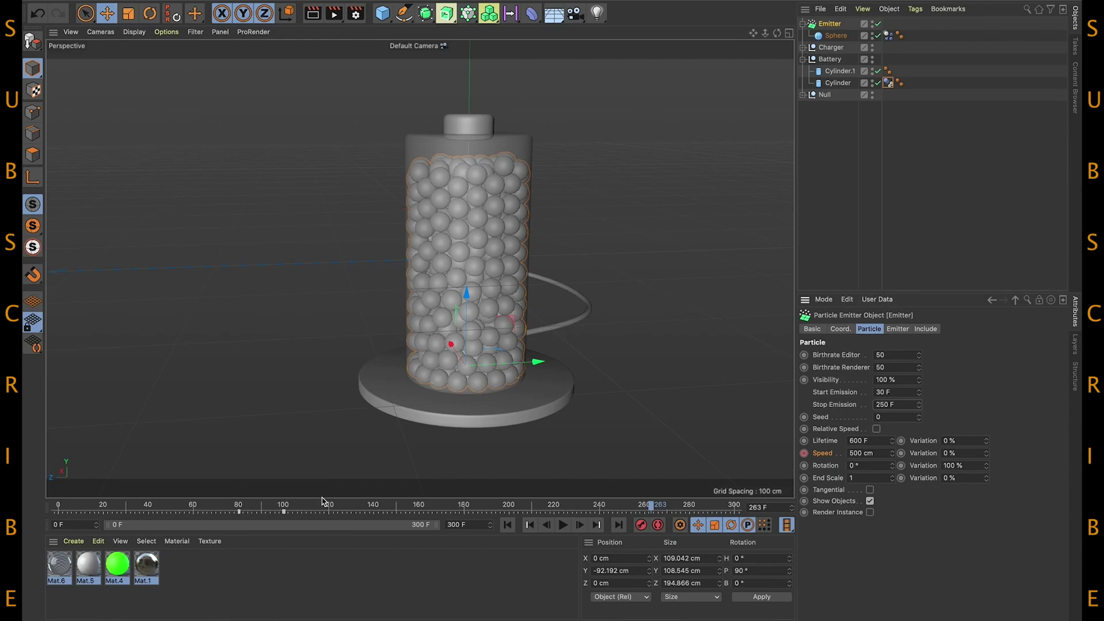
# Keyframe an emitter speed of 800 cm at frame 100 and replay the simulation from the start.
pyautogui.click(285, 510)
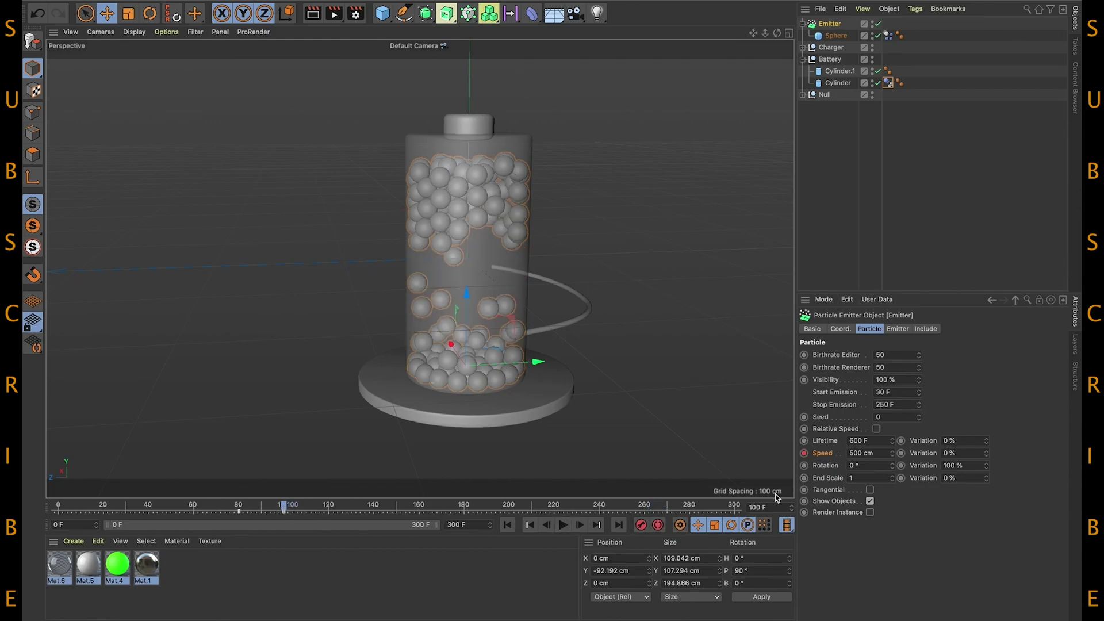
pyautogui.click(879, 454)
pyautogui.write('8')
pyautogui.click(805, 453)
pyautogui.click(507, 524)
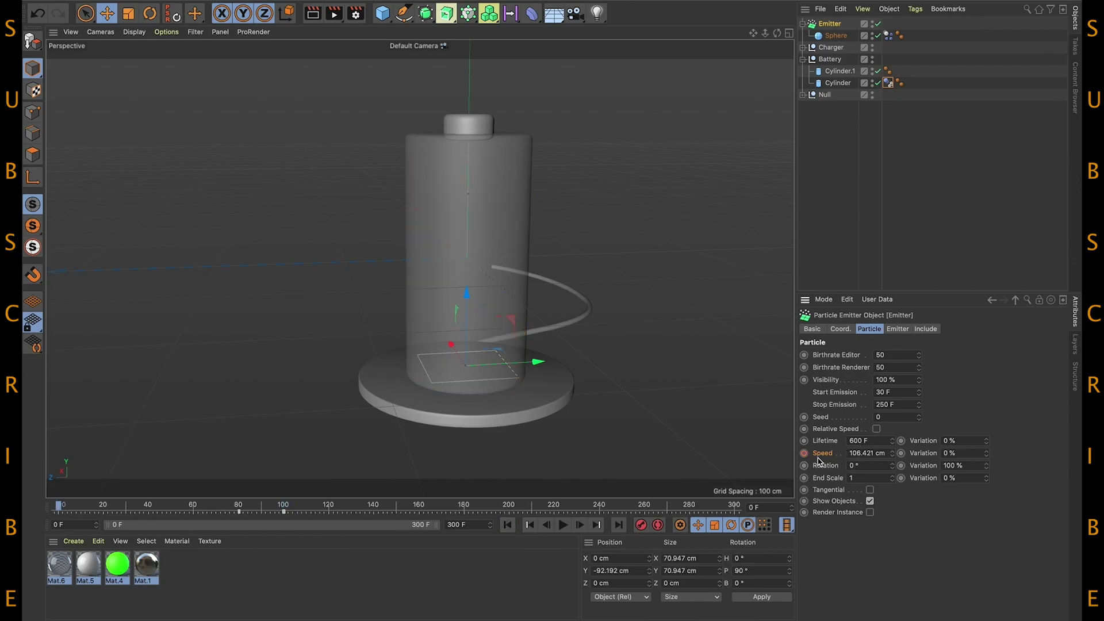
pyautogui.click(284, 510)
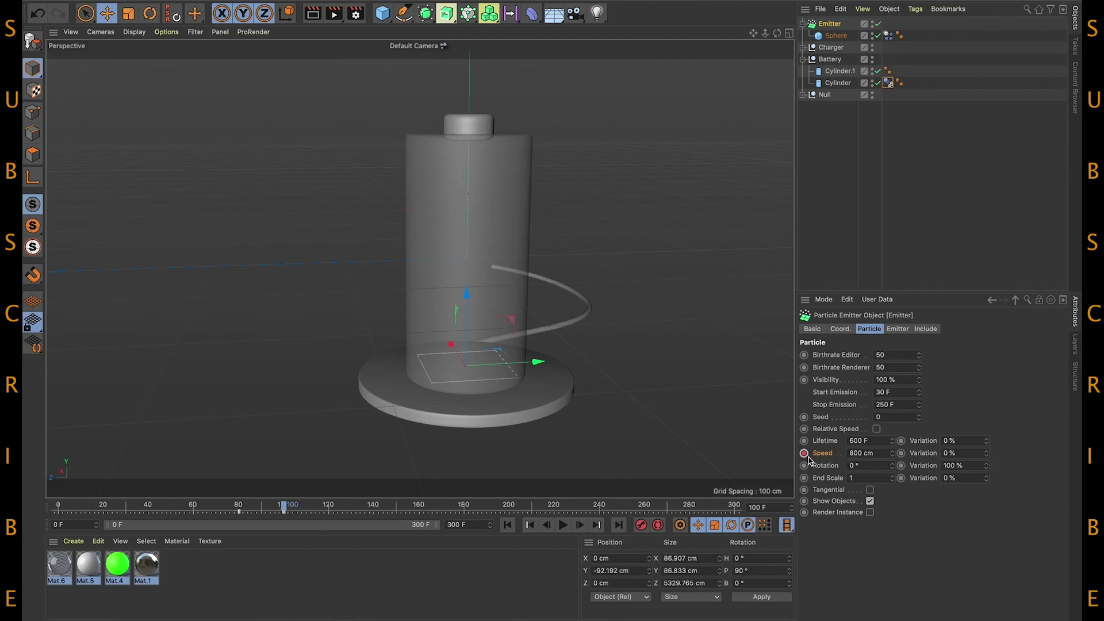
pyautogui.click(508, 525)
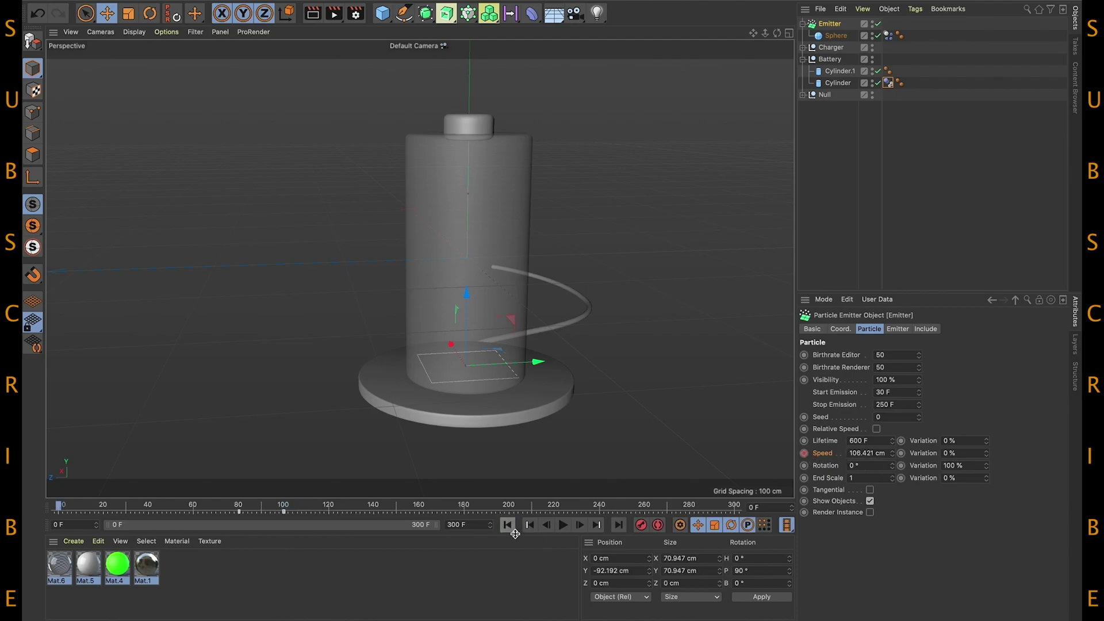
pyautogui.click(563, 525)
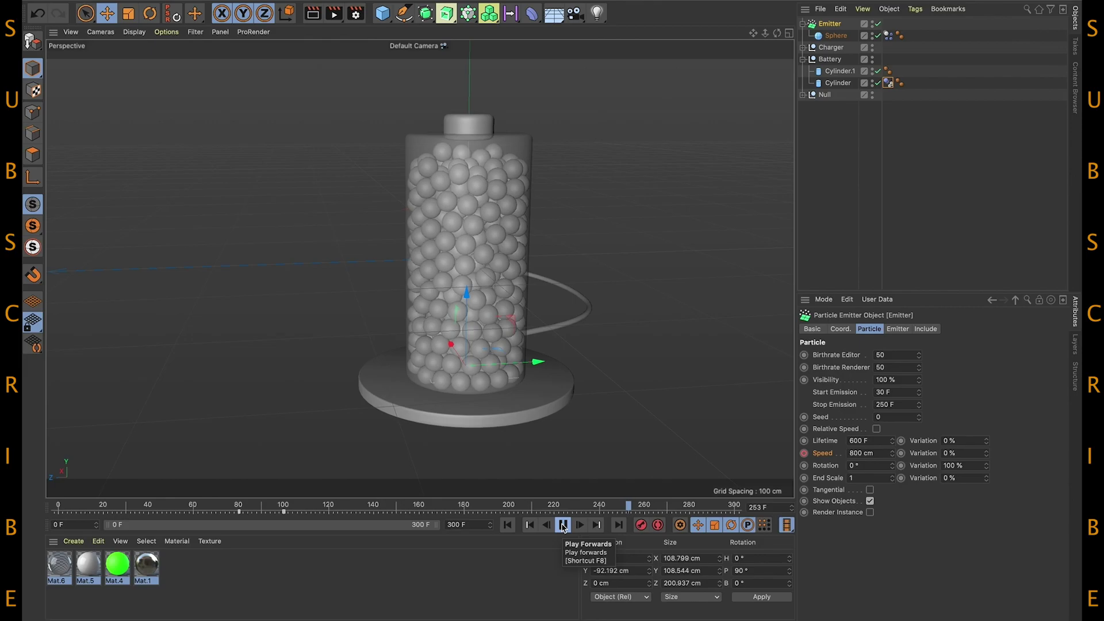
pyautogui.click(563, 526)
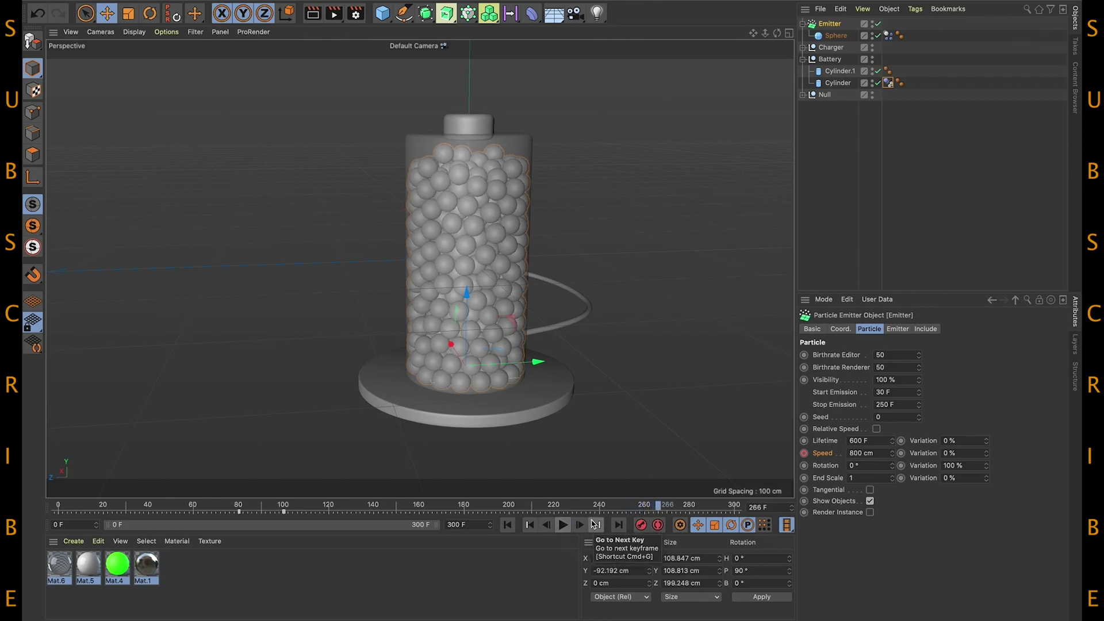
# Set the emitter sphere's radius to 9 cm and replay the simulation from the start.
pyautogui.click(833, 36)
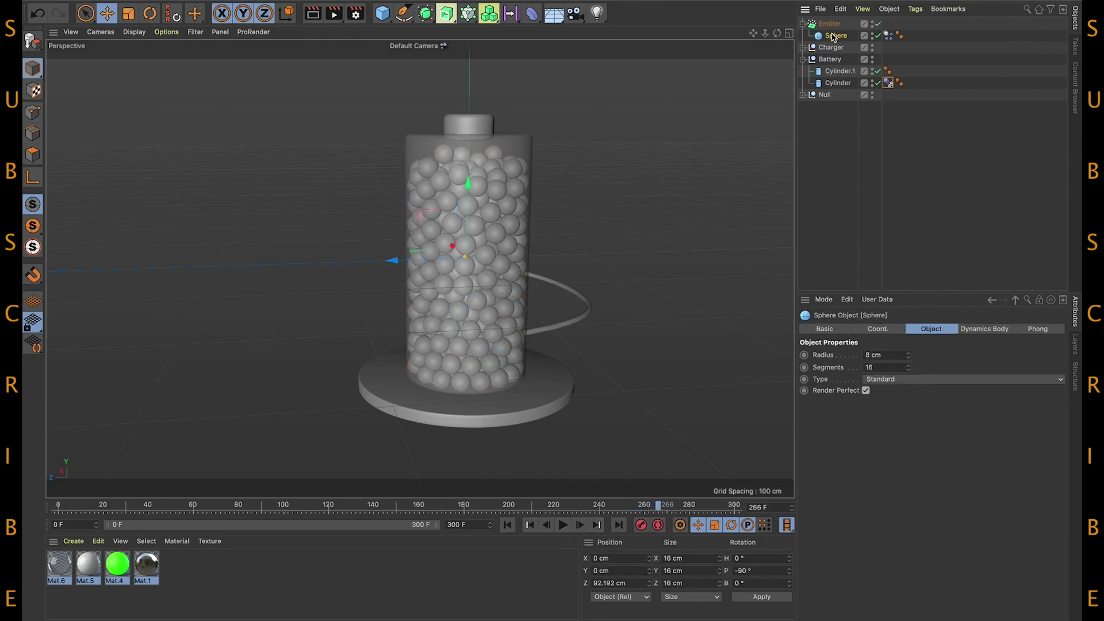
pyautogui.click(910, 358)
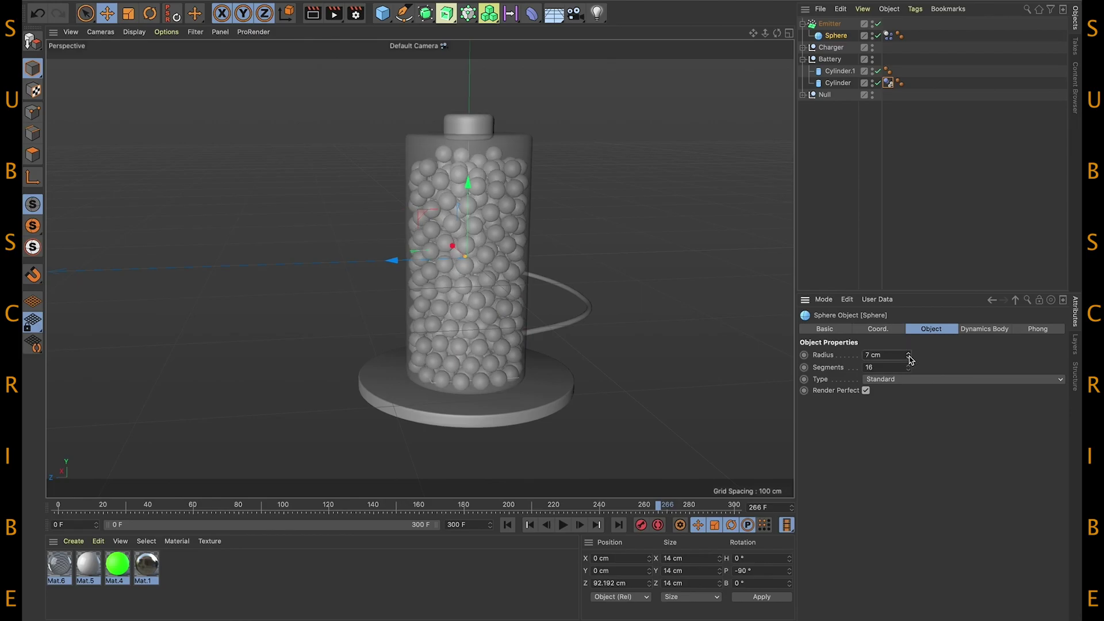
pyautogui.click(909, 354)
pyautogui.click(909, 353)
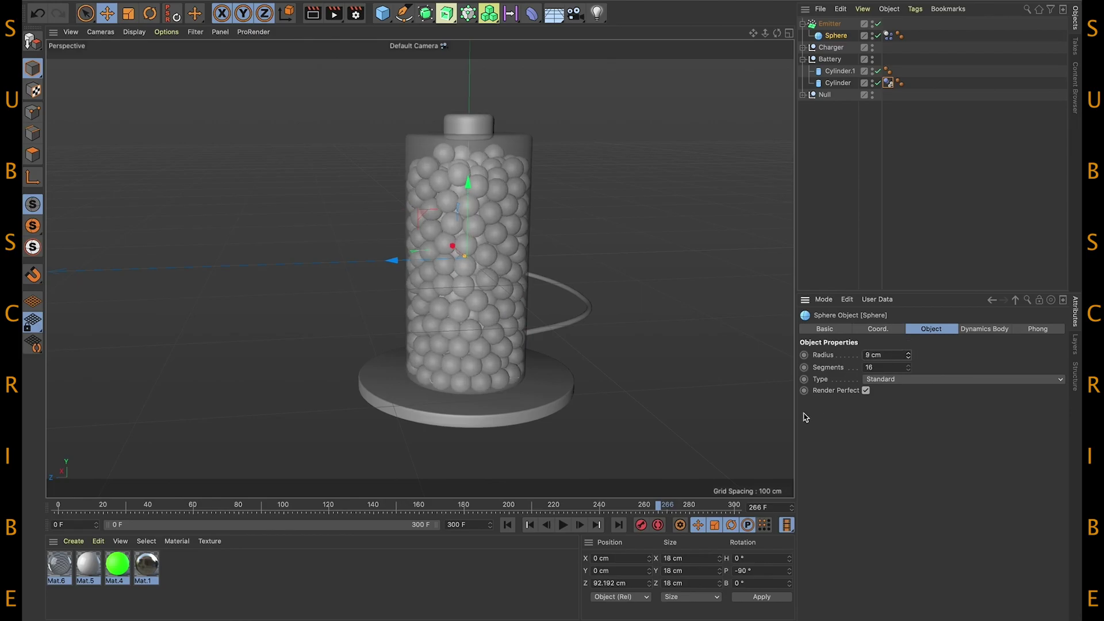
pyautogui.click(508, 525)
pyautogui.click(563, 525)
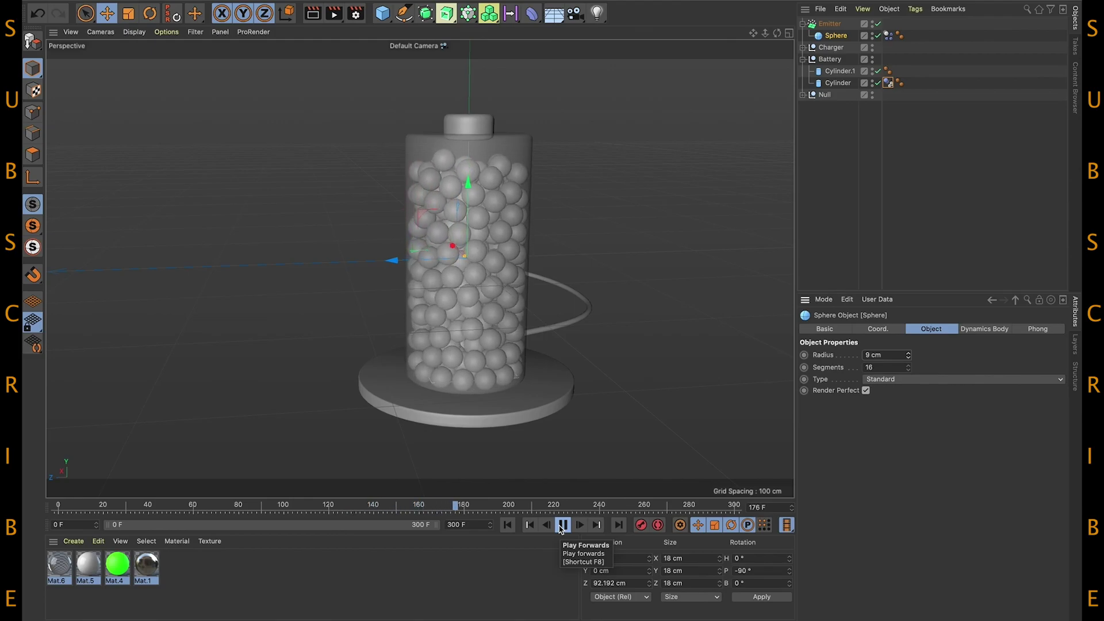
pyautogui.click(562, 525)
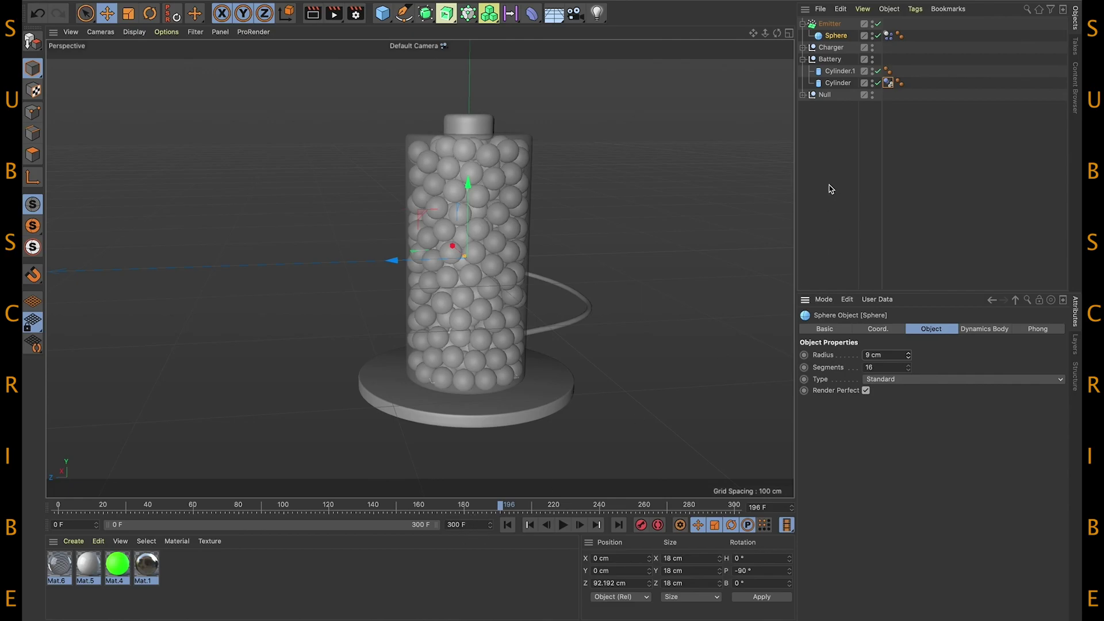
# Set the emitter's stop emission to 190 F and replay the simulation from the start.
pyautogui.click(830, 26)
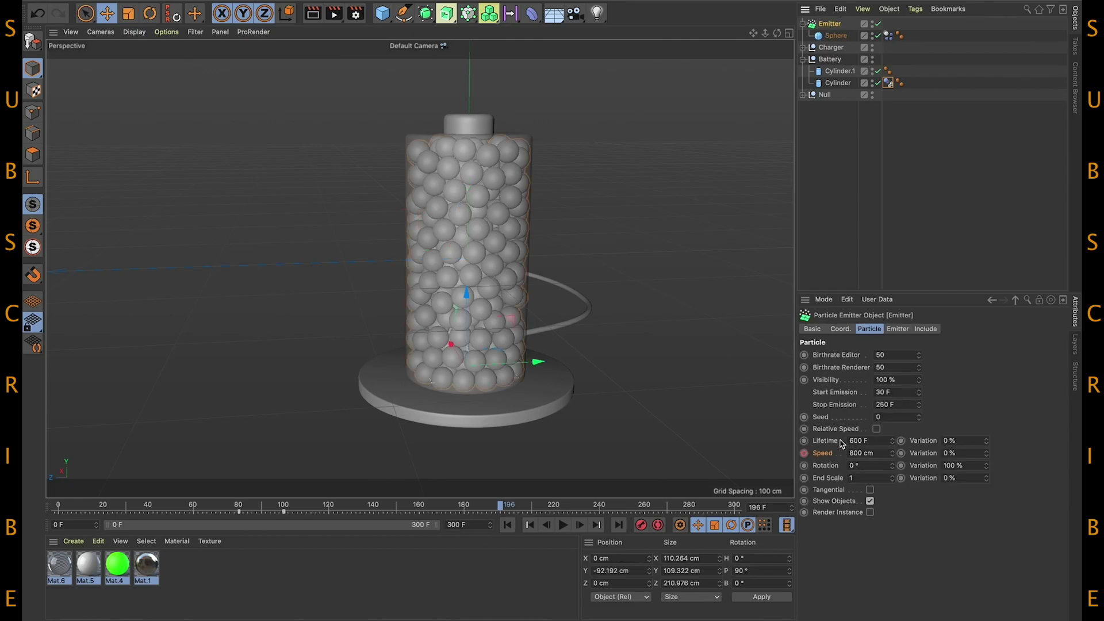
pyautogui.click(914, 406)
pyautogui.write('19')
pyautogui.click(512, 525)
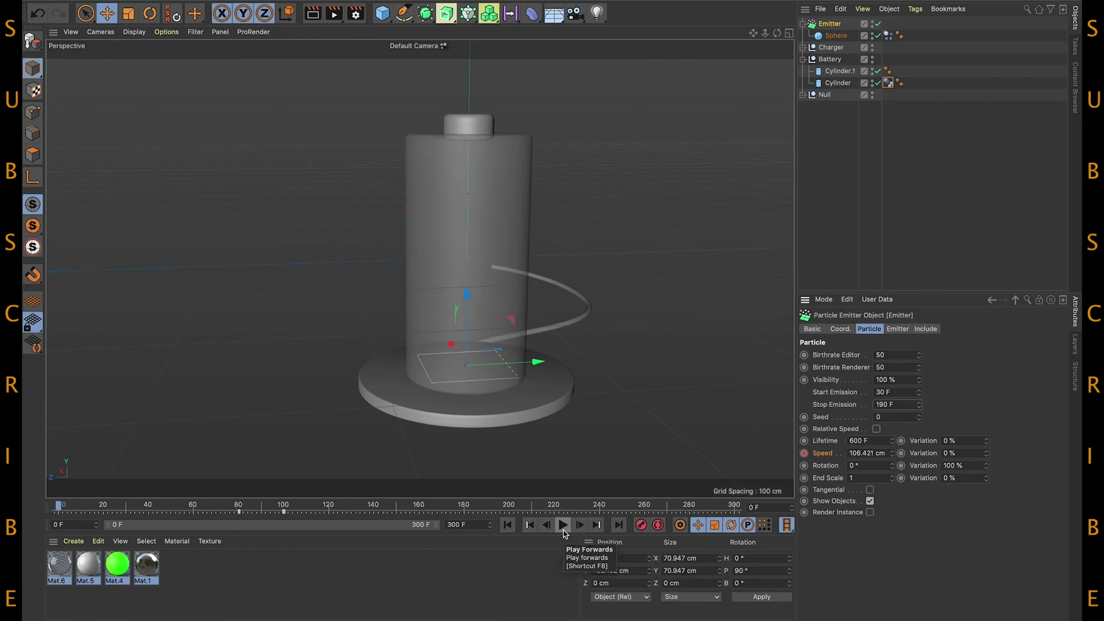
pyautogui.click(563, 526)
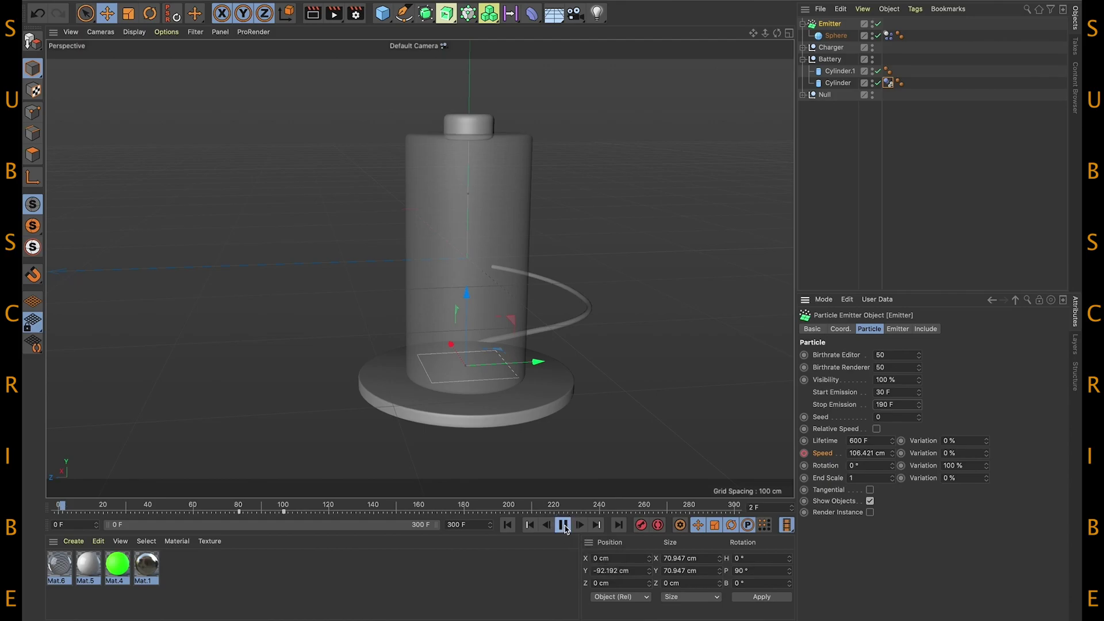
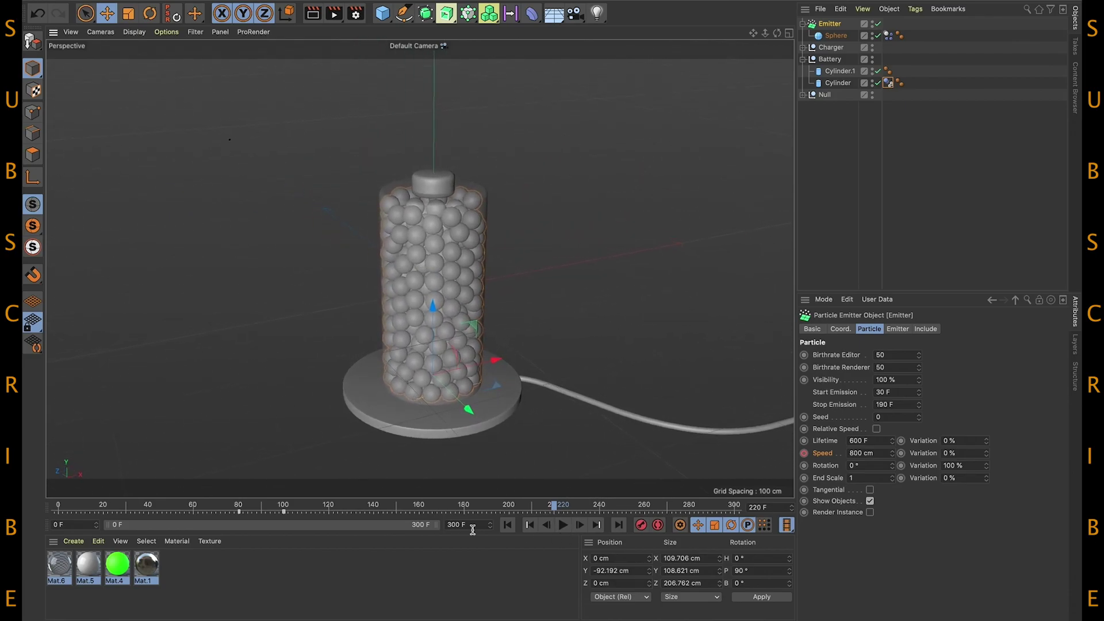
# At frame 200, add a cube around the battery and narrow its Z size to about 110 cm in the Right view.
pyautogui.click(511, 511)
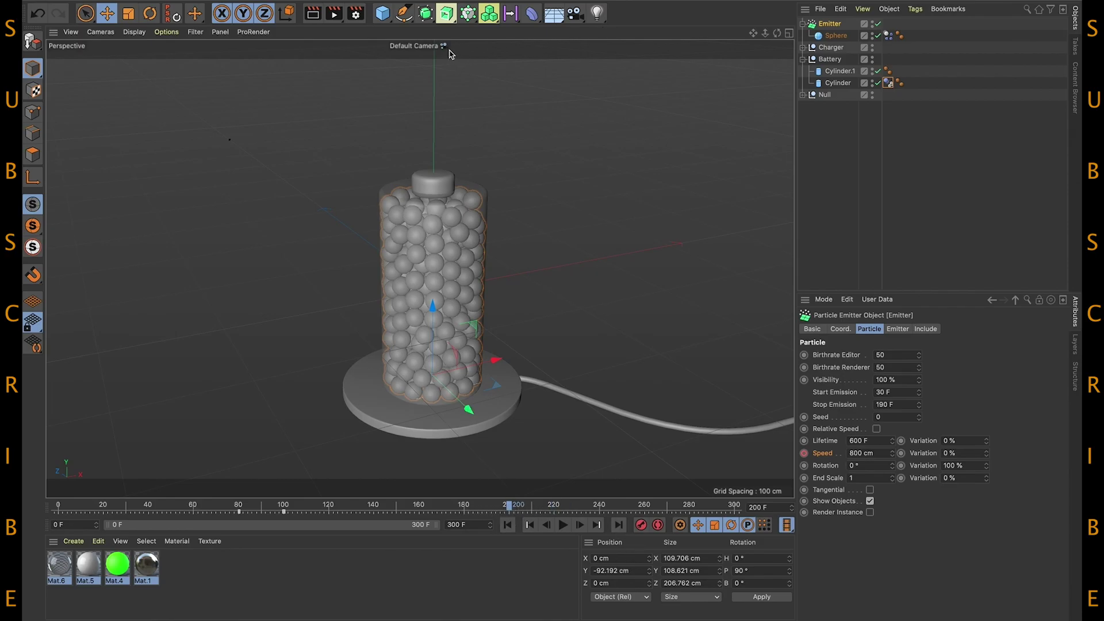
pyautogui.click(382, 13)
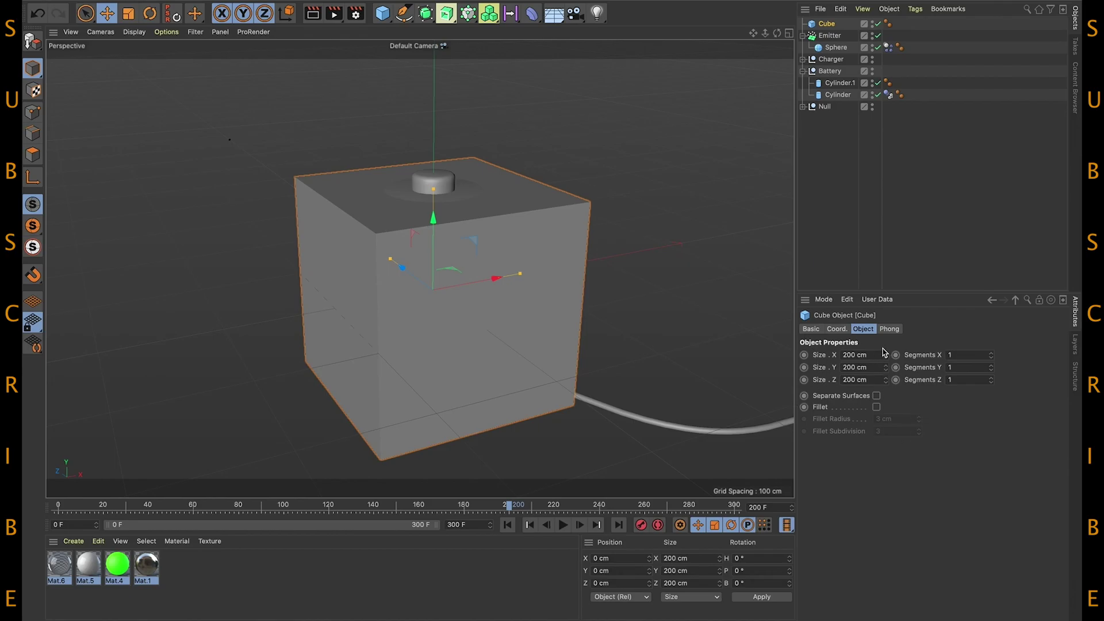
pyautogui.click(856, 355)
pyautogui.middleClick(710, 266)
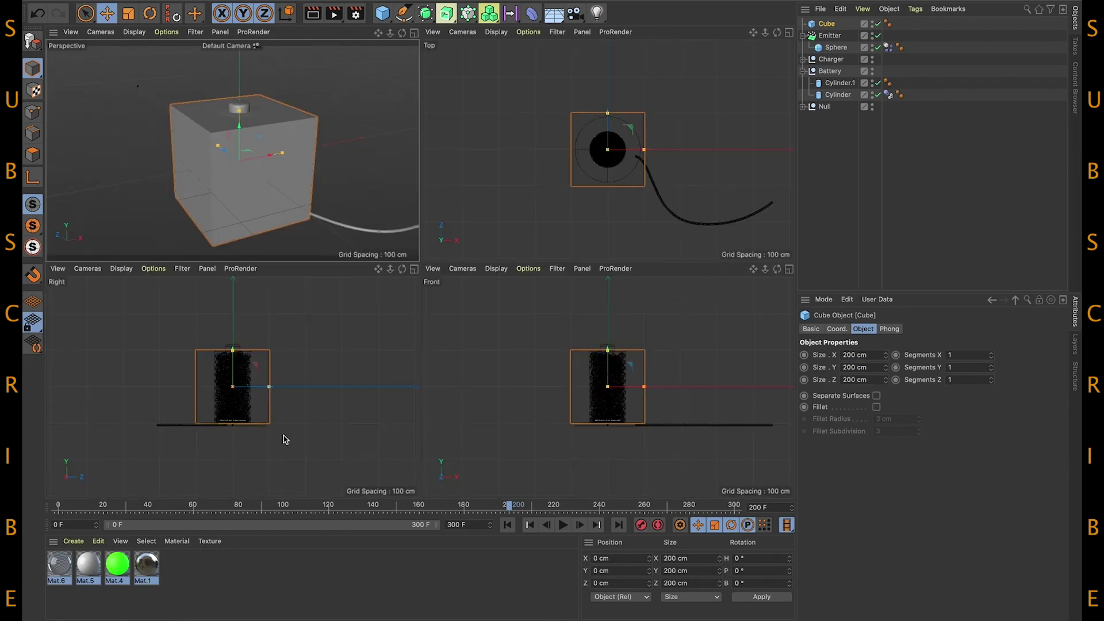
pyautogui.middleClick(287, 409)
pyautogui.scroll(2, 411, 325)
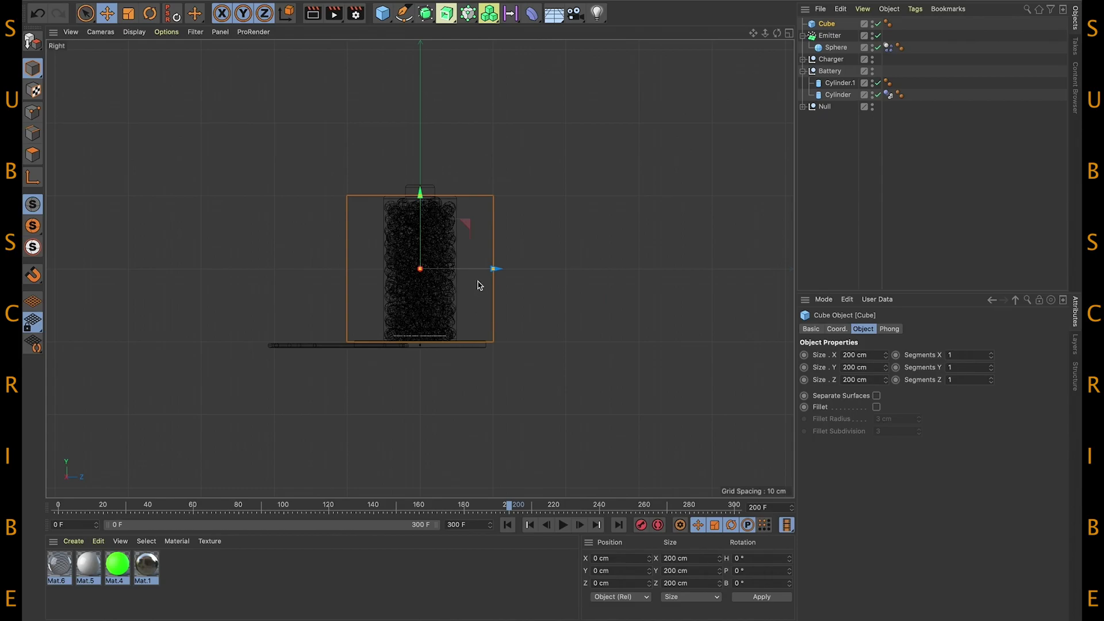
pyautogui.moveTo(493, 271); pyautogui.dragTo(459, 272)
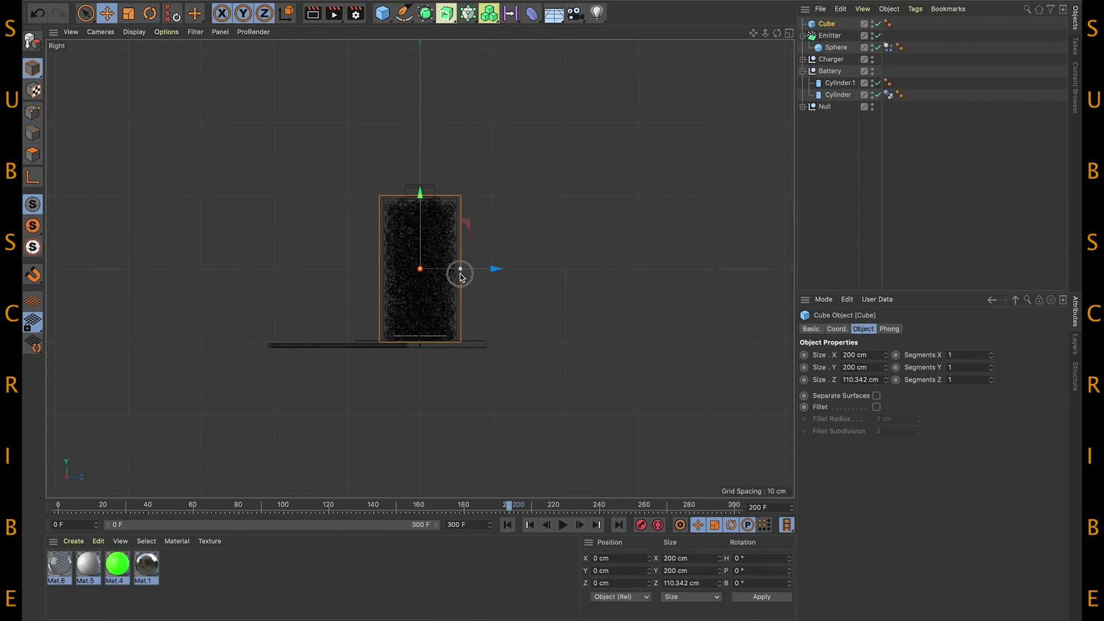
# Fit the cube over the battery: Y size about 230 cm, Y position about 20 cm, X size about 114 cm.
pyautogui.moveTo(420, 196); pyautogui.dragTo(420, 185)
pyautogui.moveTo(417, 225); pyautogui.dragTo(421, 210)
pyautogui.middleClick(458, 226)
pyautogui.middleClick(547, 439)
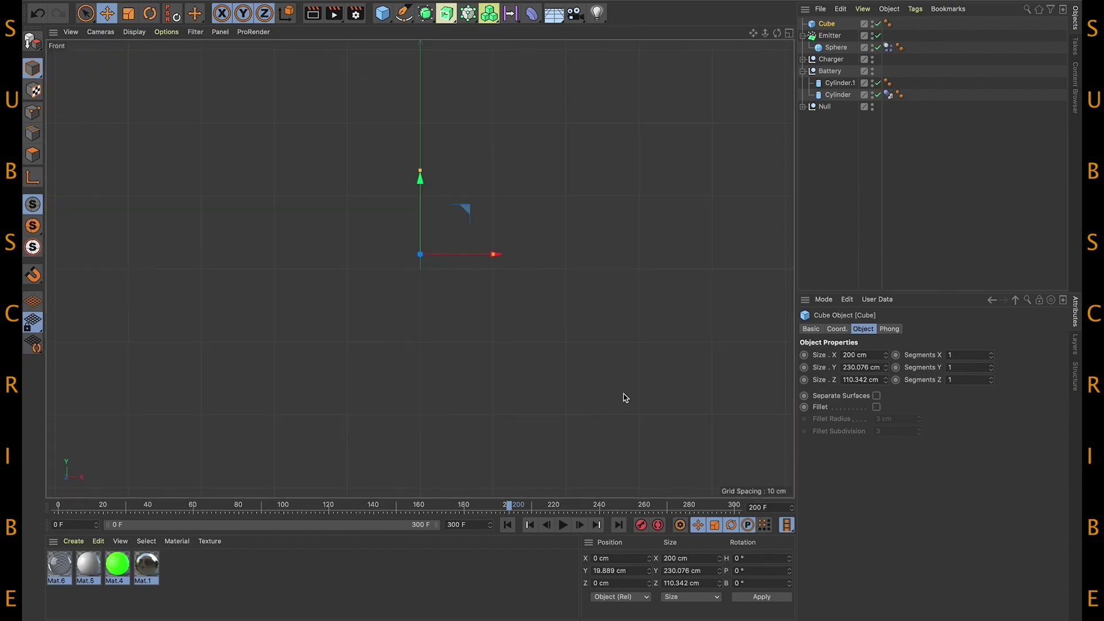
pyautogui.moveTo(495, 260); pyautogui.dragTo(463, 257)
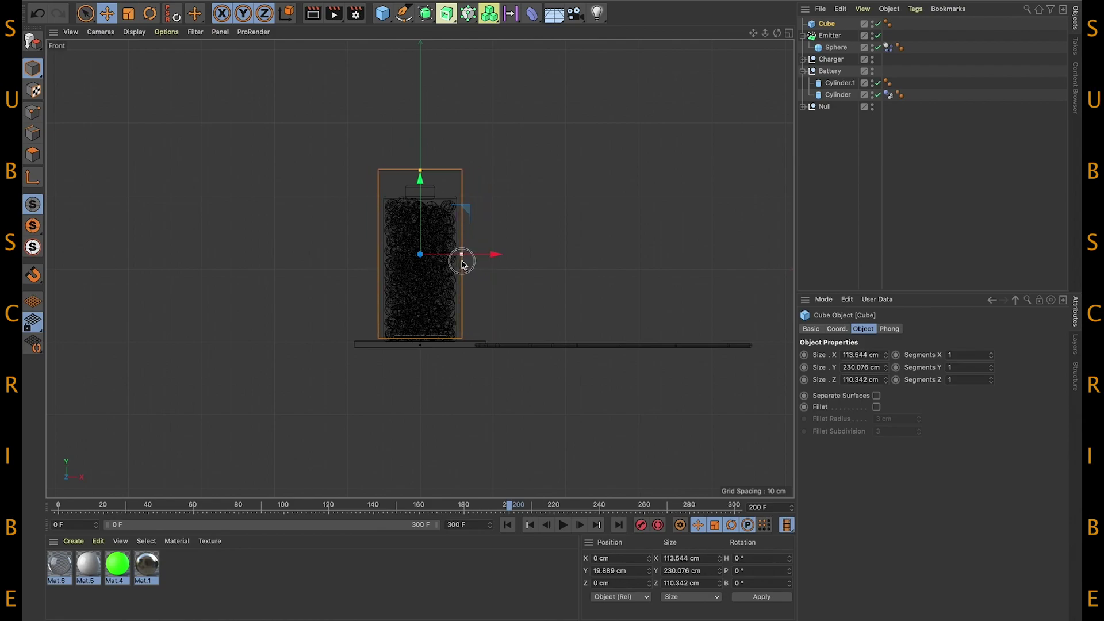
pyautogui.middleClick(312, 228)
pyautogui.middleClick(315, 223)
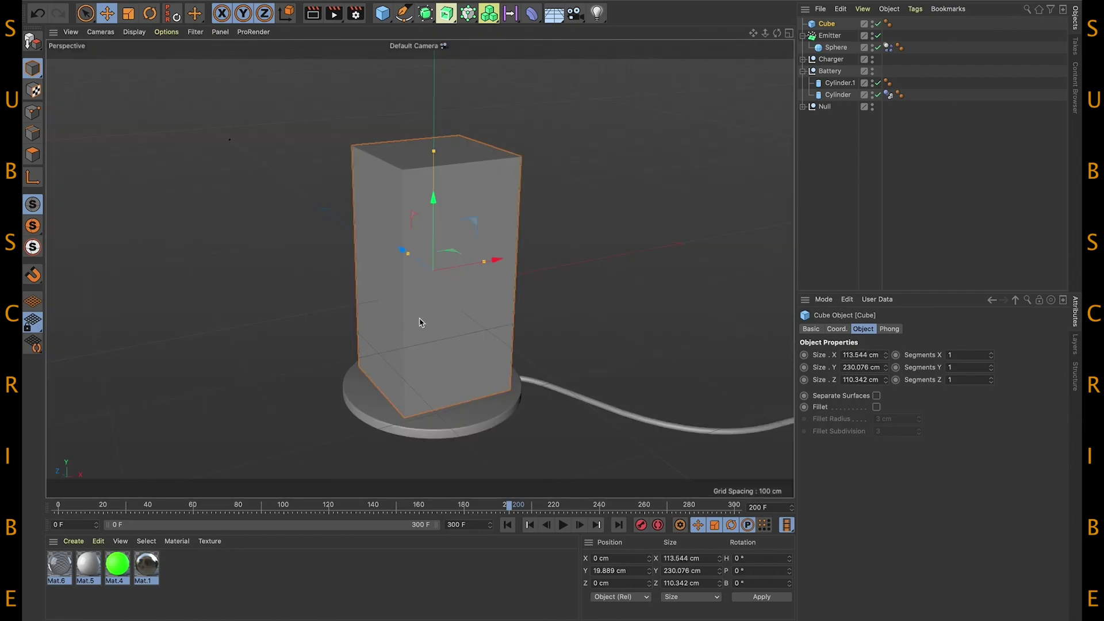
# Round the cube's edges with a fillet of 8 cm radius.
pyautogui.click(877, 408)
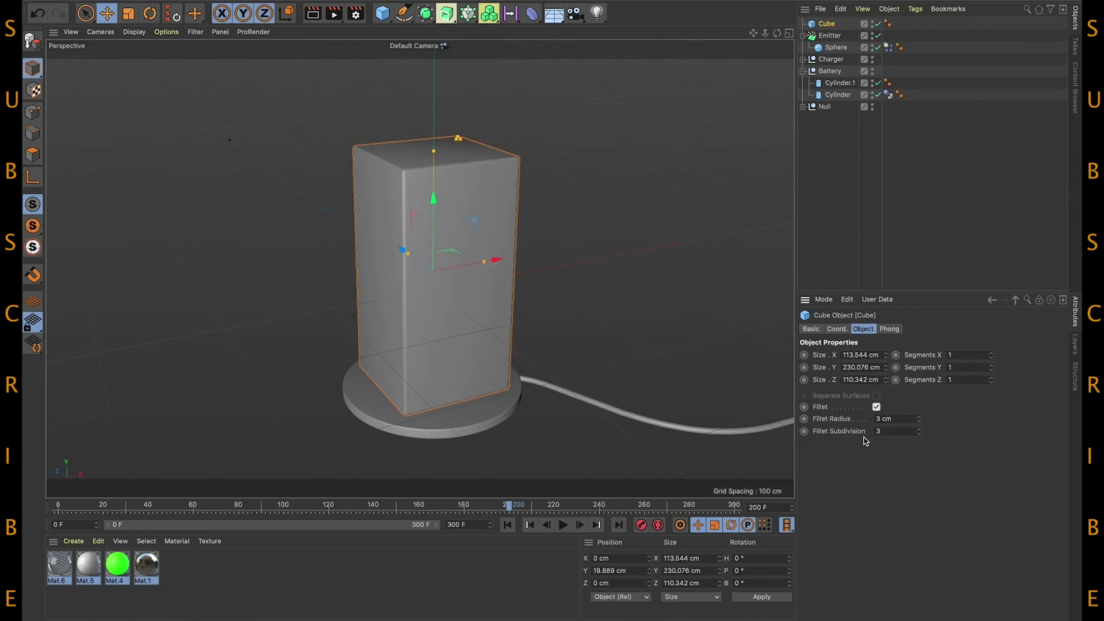
pyautogui.moveTo(922, 420); pyautogui.dragTo(923, 419)
pyautogui.click(921, 420)
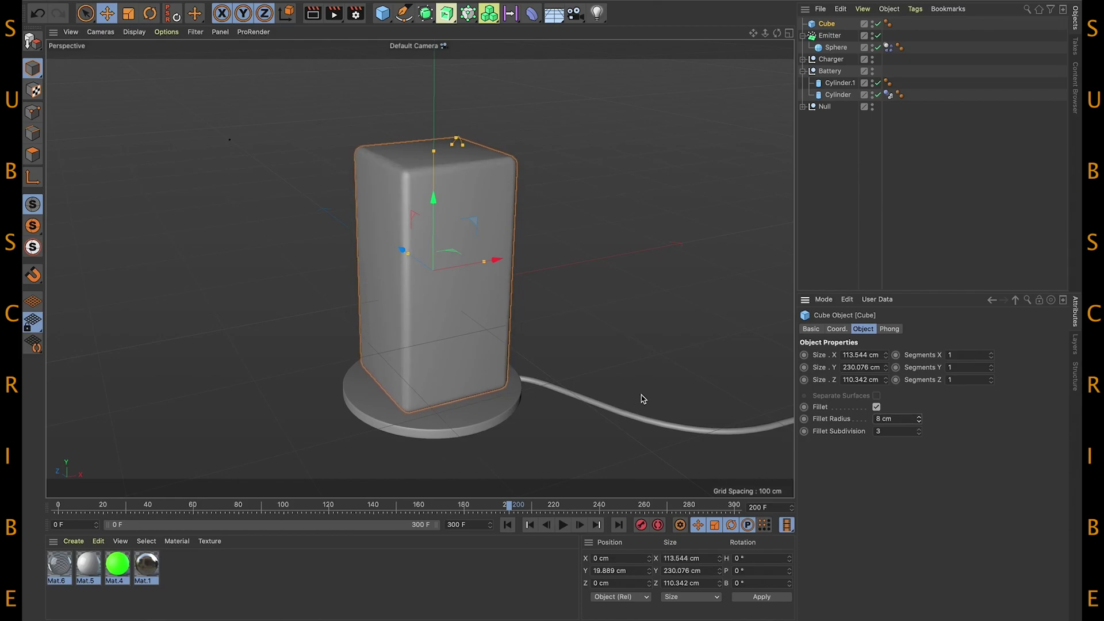
pyautogui.keyDown('alt'); pyautogui.moveTo(523, 264); pyautogui.dragTo(468, 308); pyautogui.keyUp('alt')
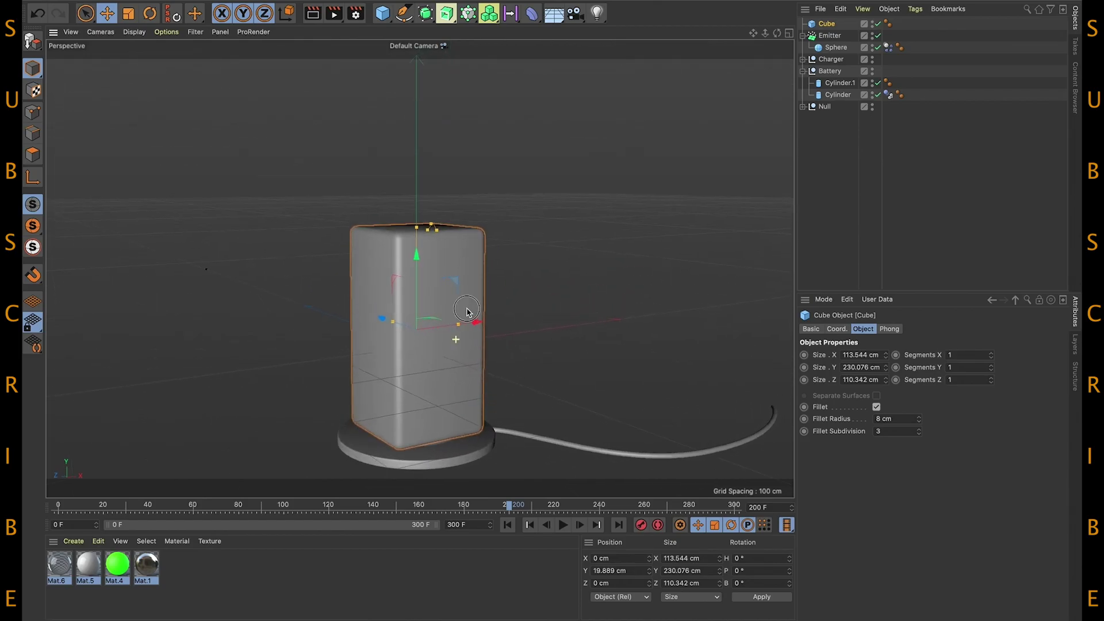
pyautogui.keyDown('alt'); pyautogui.moveTo(450, 355); pyautogui.dragTo(459, 292, button='middle'); pyautogui.keyUp('alt')
pyautogui.keyDown('alt'); pyautogui.moveTo(421, 301); pyautogui.dragTo(567, 311); pyautogui.keyUp('alt')
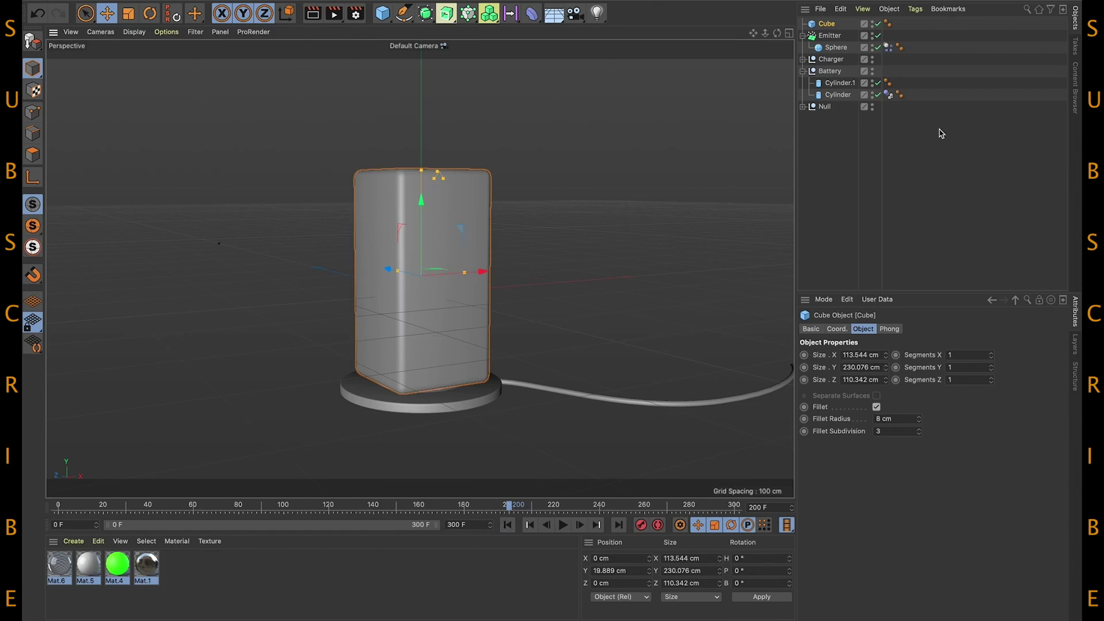
# Keyframe the cube's Y position over the battery and move that key to frame 219.
pyautogui.click(835, 331)
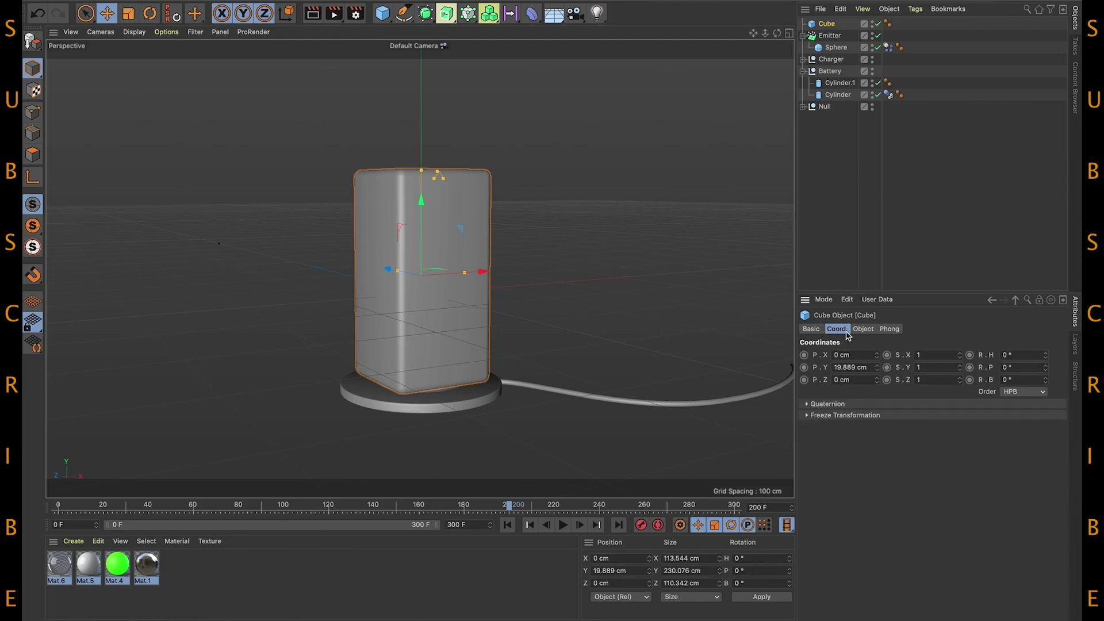
pyautogui.click(804, 368)
pyautogui.click(509, 514)
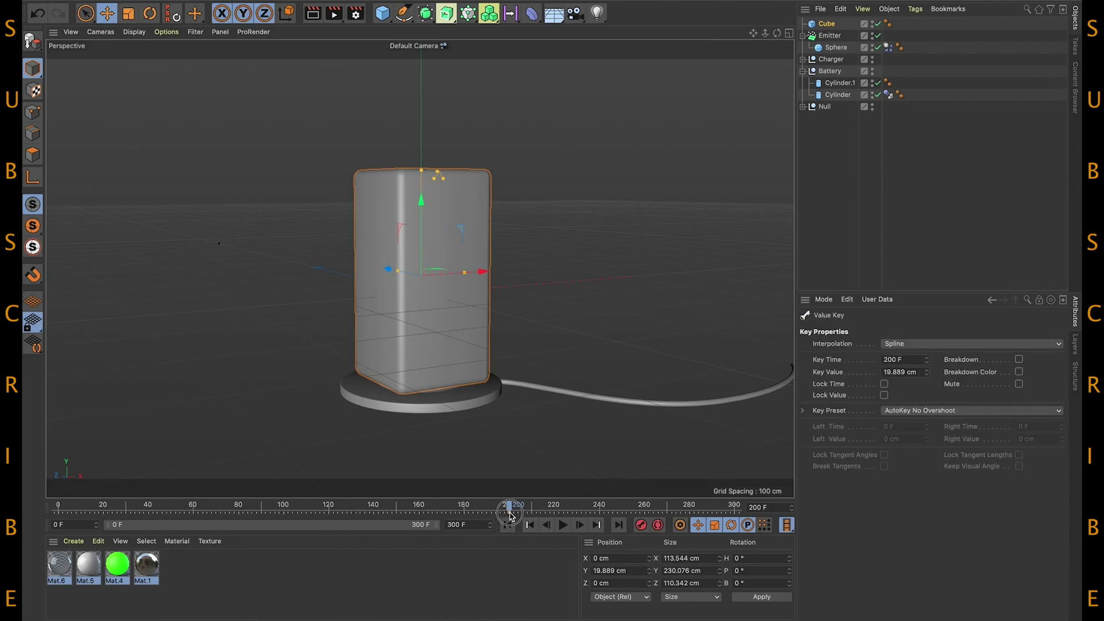
pyautogui.moveTo(509, 514); pyautogui.dragTo(553, 518)
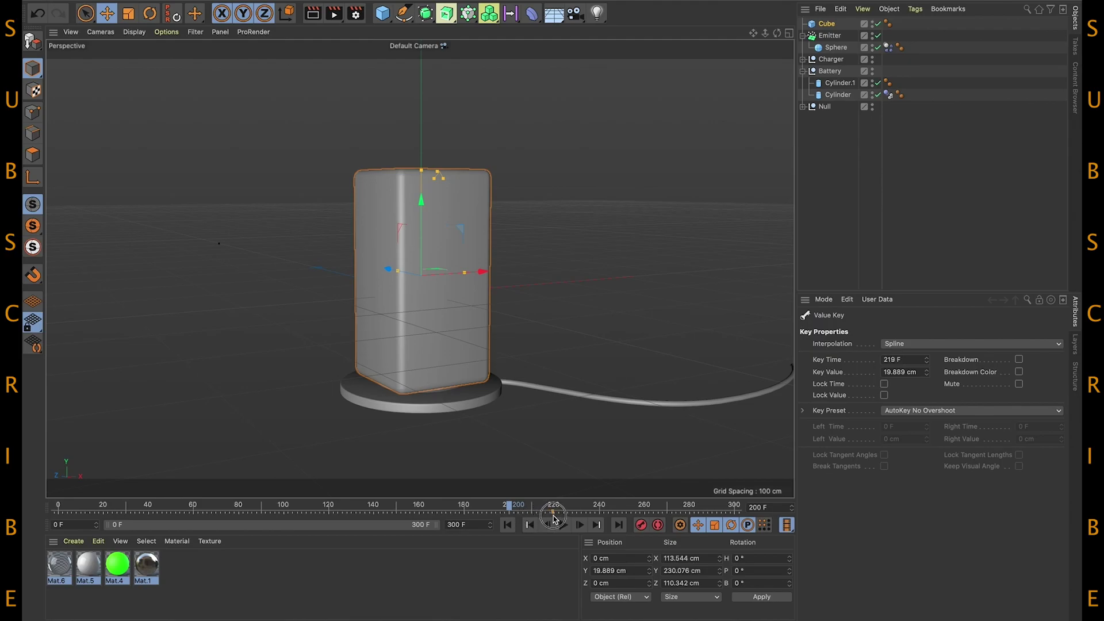
# Raise the cube to a Y position of 394.889 cm, keyframe it at frame 200 and play the drop.
pyautogui.click(828, 24)
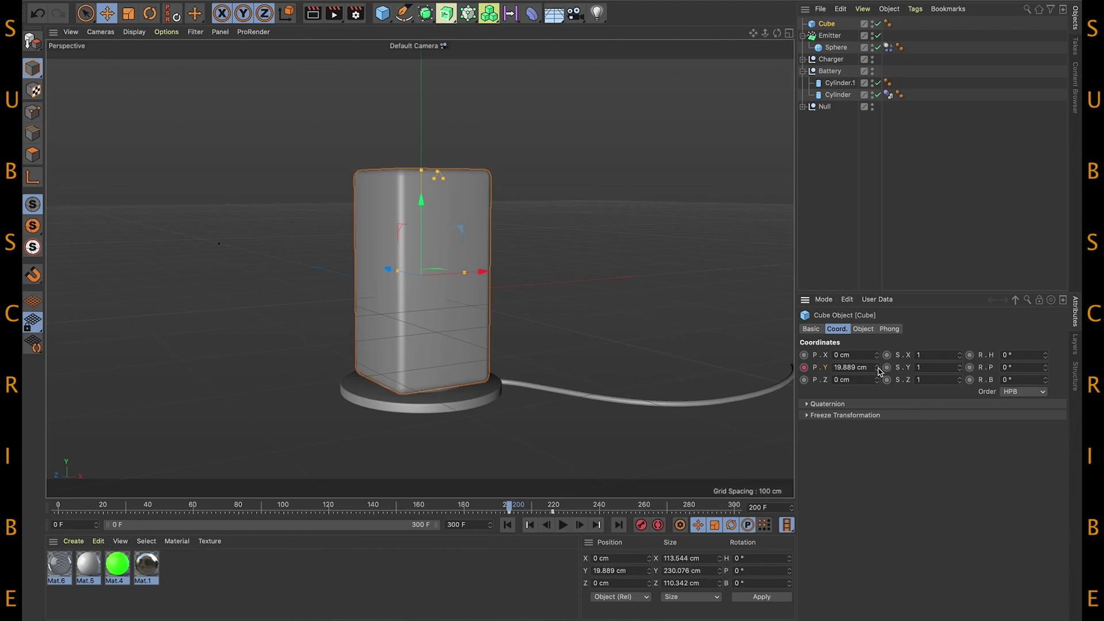
pyautogui.moveTo(879, 369)
pyautogui.mouseDown()
pyautogui.moveTo(878, 331)
pyautogui.moveTo(879, 371)
pyautogui.mouseUp()
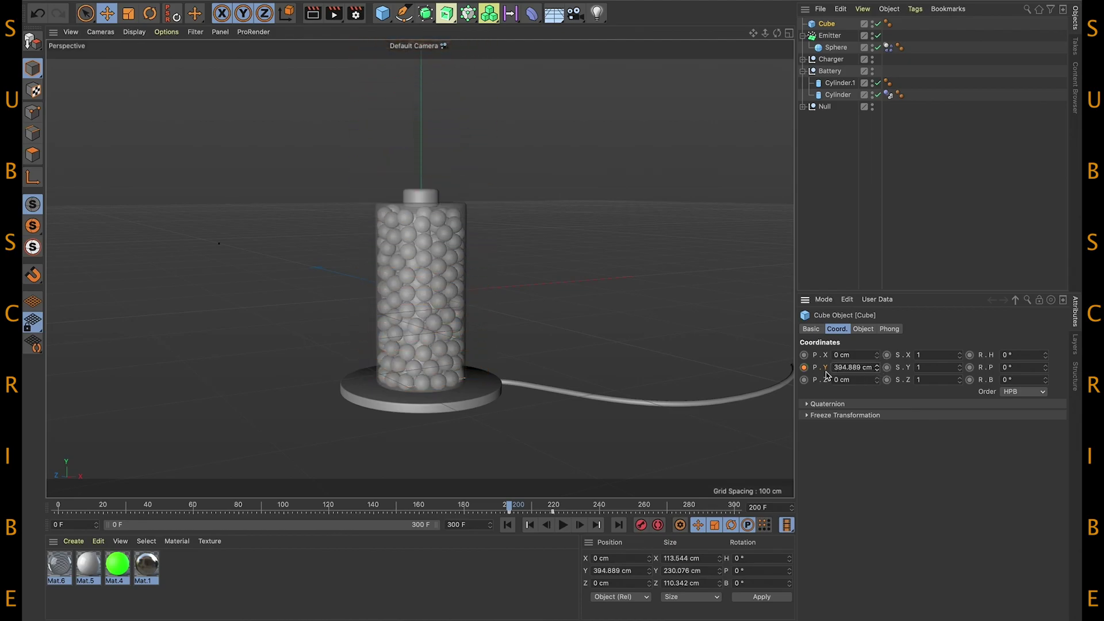
pyautogui.click(804, 367)
pyautogui.click(564, 526)
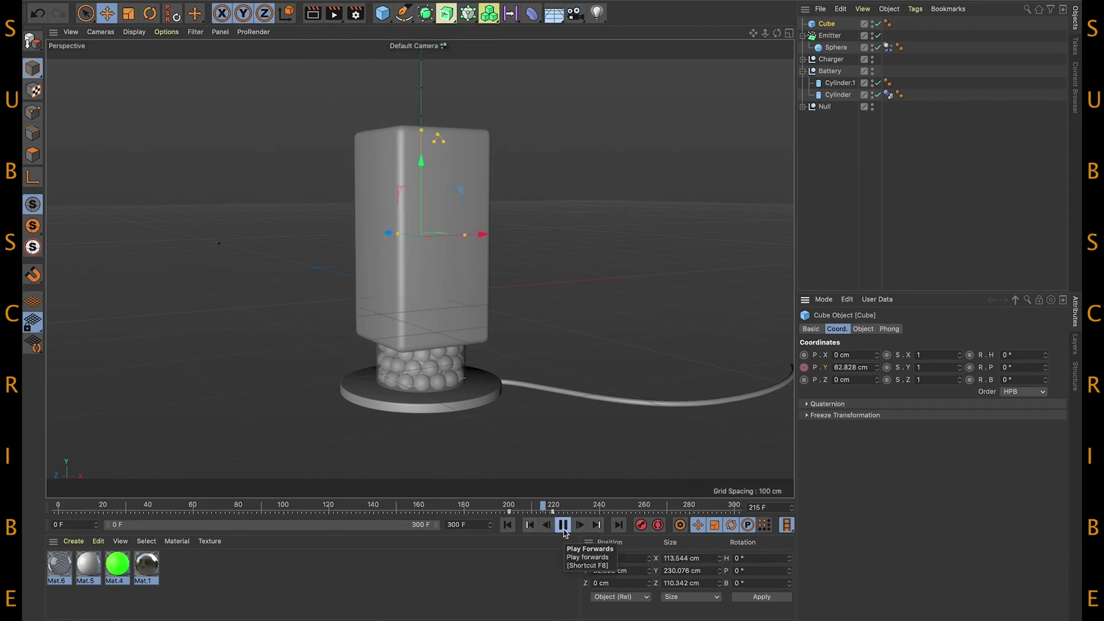
pyautogui.click(563, 525)
# At frame 219, lower the cube to Y 16.574 cm in the Front view, update its key and replay from frame 193.
pyautogui.click(552, 508)
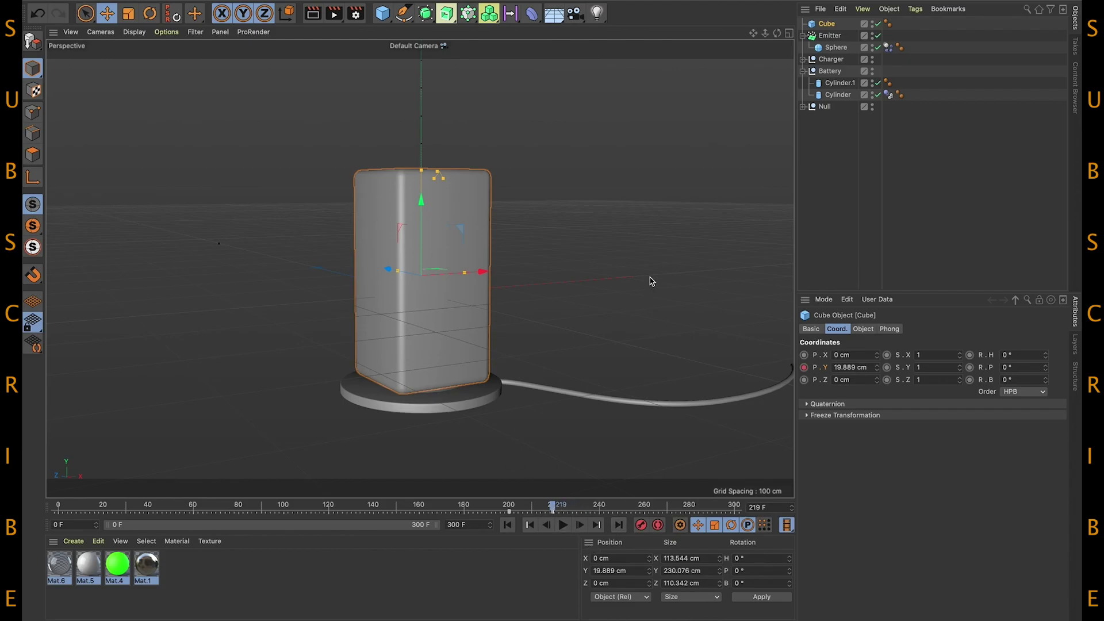
pyautogui.middleClick(565, 324)
pyautogui.middleClick(609, 415)
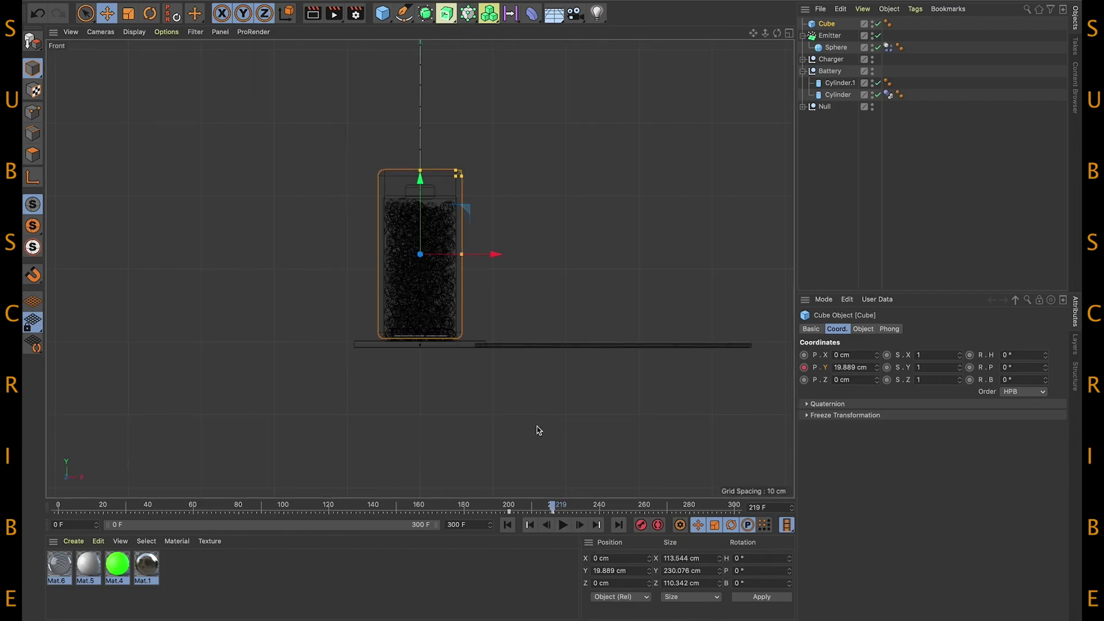
pyautogui.scroll(3, 536, 431)
pyautogui.moveTo(344, 79); pyautogui.dragTo(345, 82)
pyautogui.middleClick(339, 131)
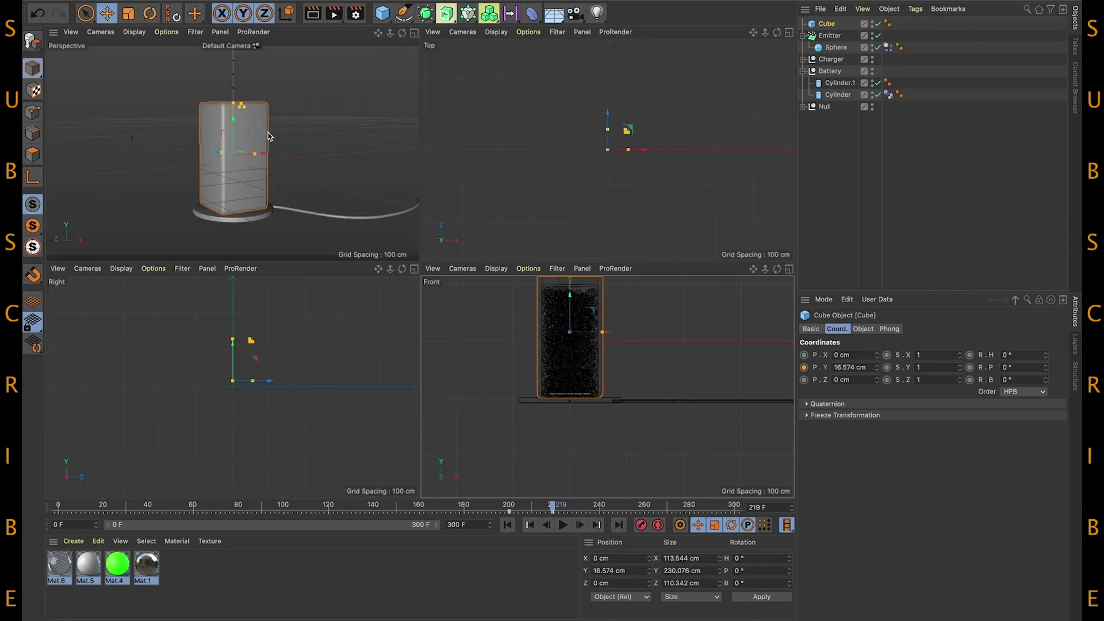
pyautogui.middleClick(270, 136)
pyautogui.click(804, 367)
pyautogui.click(495, 514)
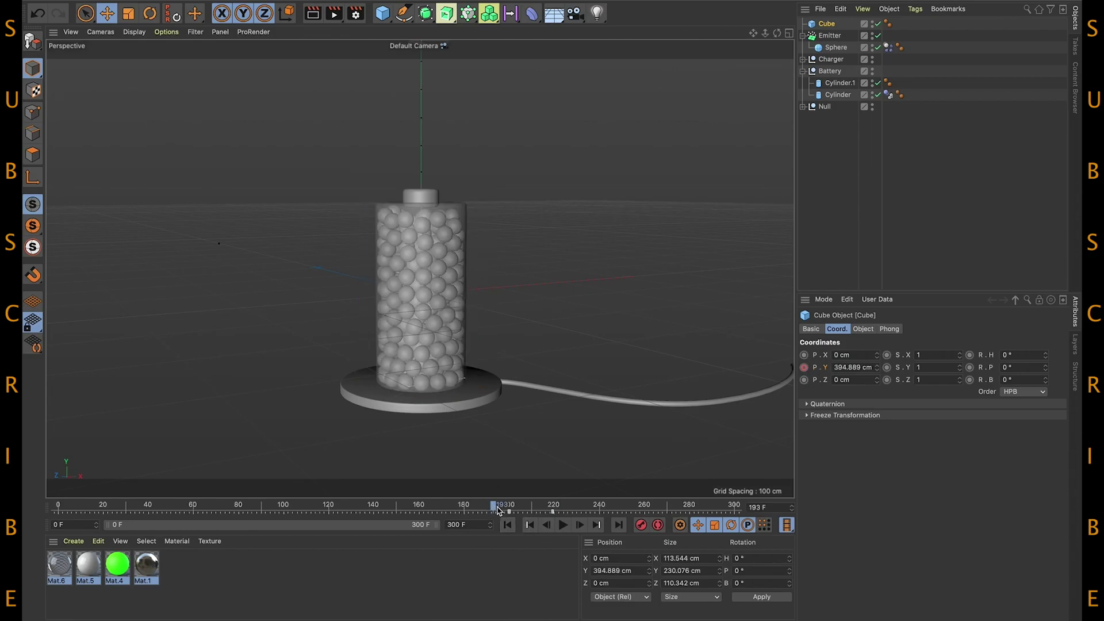
pyautogui.click(565, 525)
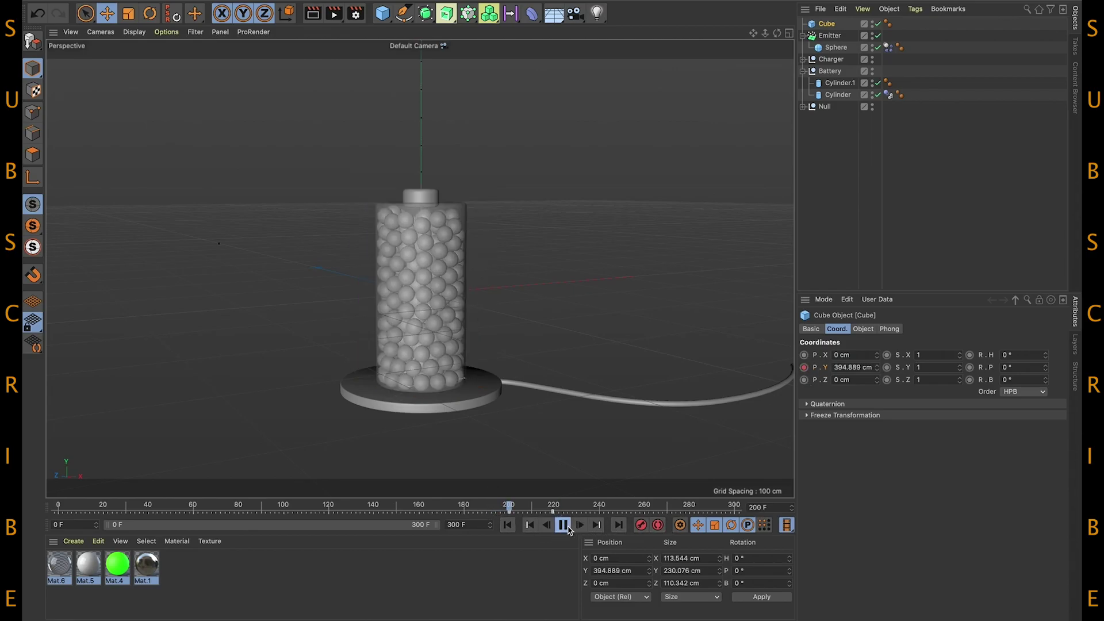
pyautogui.click(563, 525)
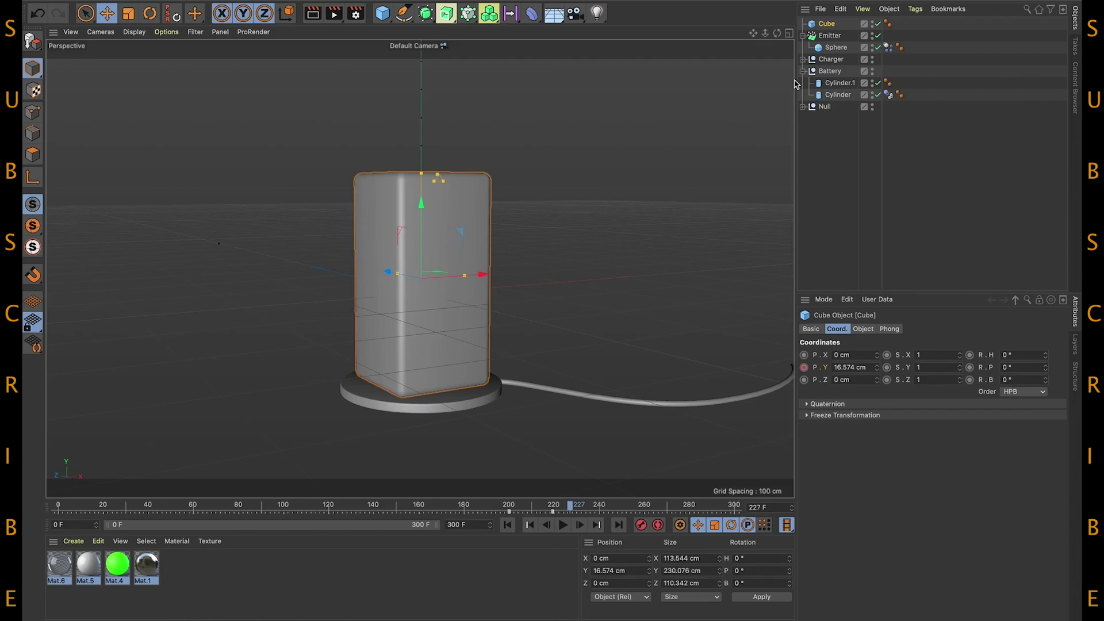
# Collapse the Emitter and Battery hierarchies in the object list.
pyautogui.click(803, 36)
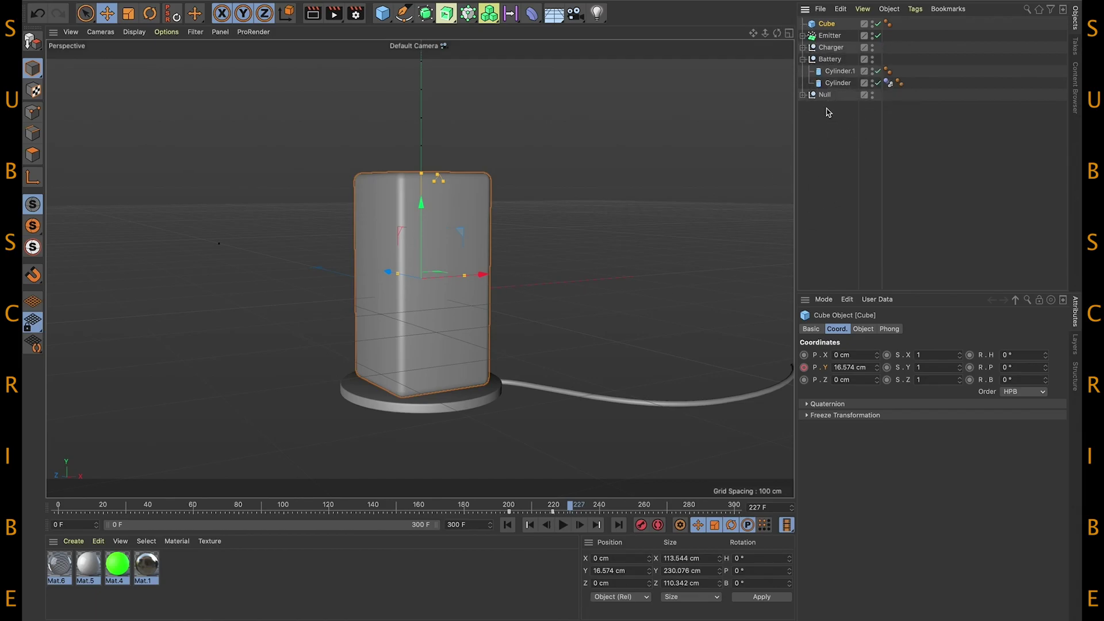
pyautogui.click(803, 59)
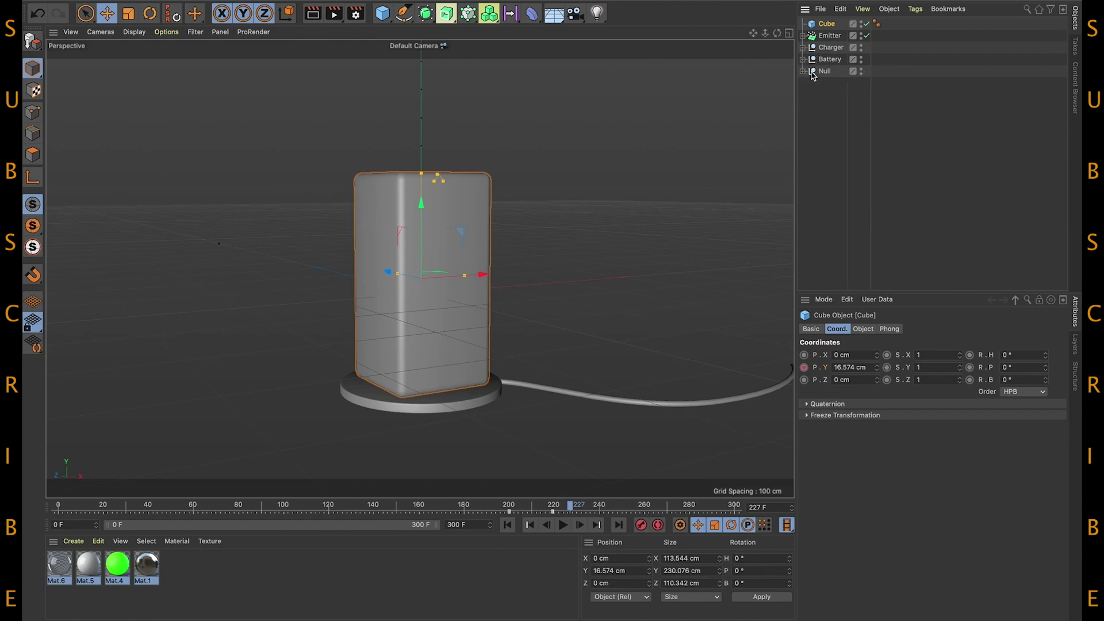
# Add a null object and nest the Cube and the Battery group under it.
pyautogui.click(383, 13)
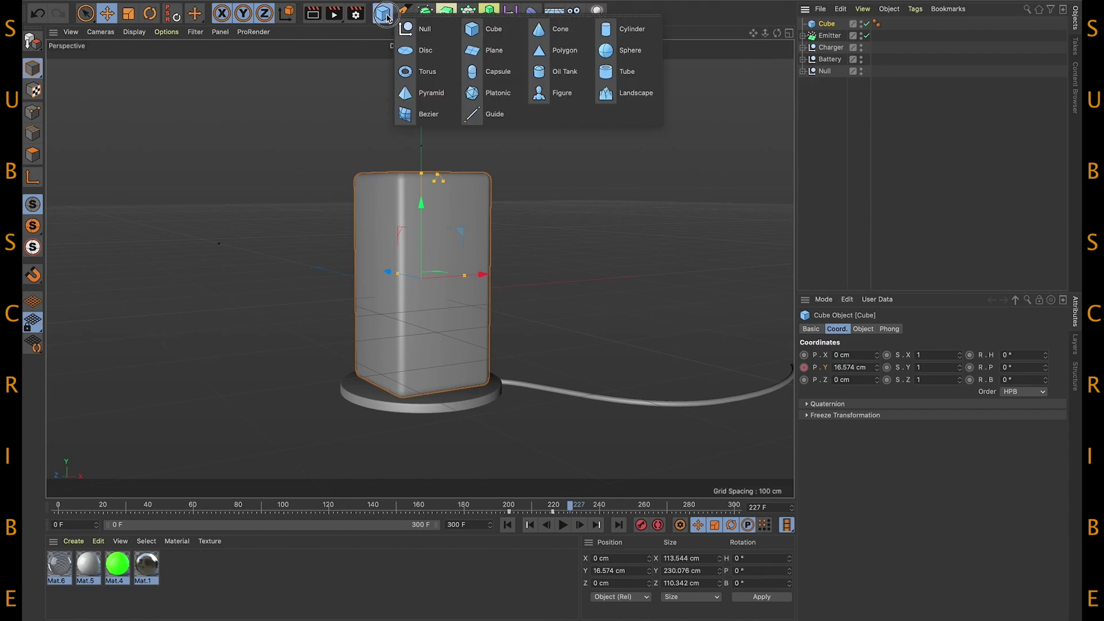
pyautogui.click(439, 29)
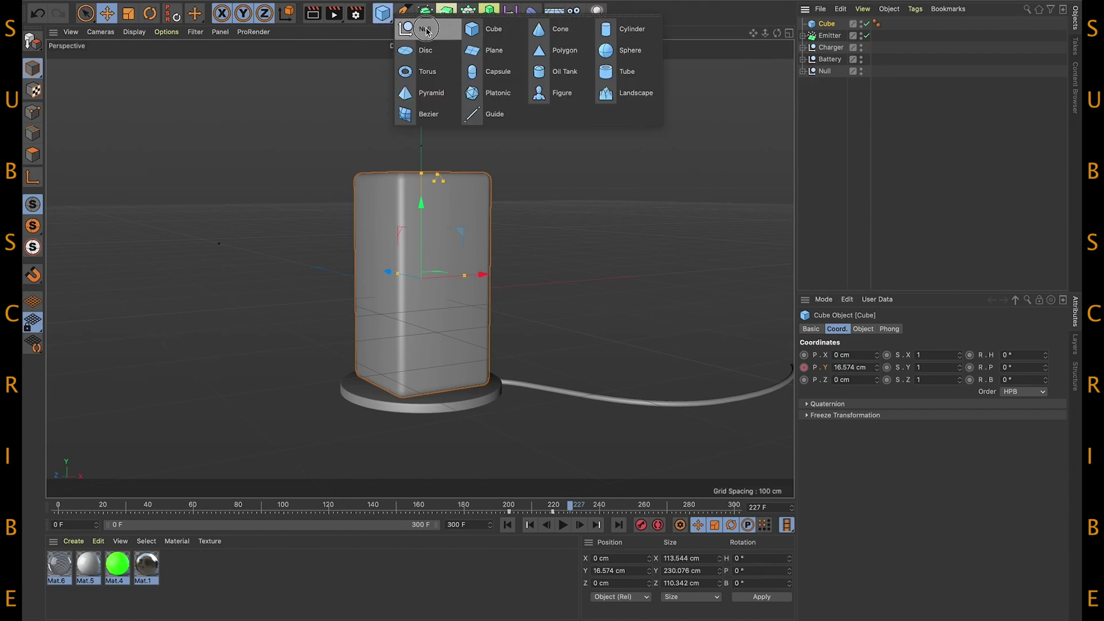
pyautogui.click(827, 36)
pyautogui.keyDown('ctrl'); pyautogui.click(829, 71); pyautogui.keyUp('ctrl')
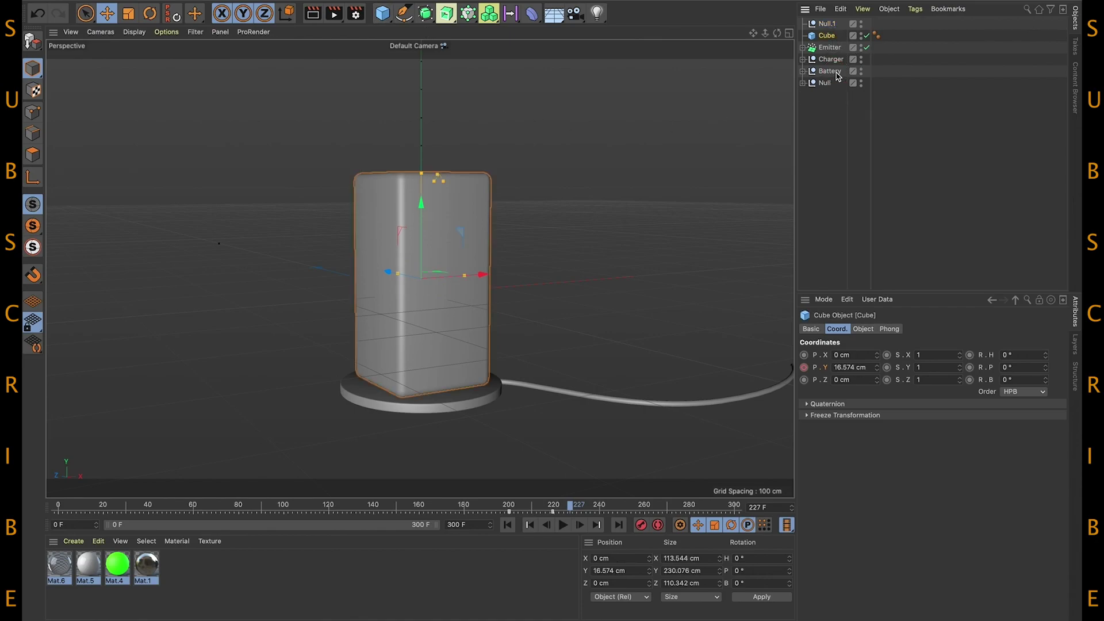
pyautogui.moveTo(829, 40); pyautogui.dragTo(830, 26)
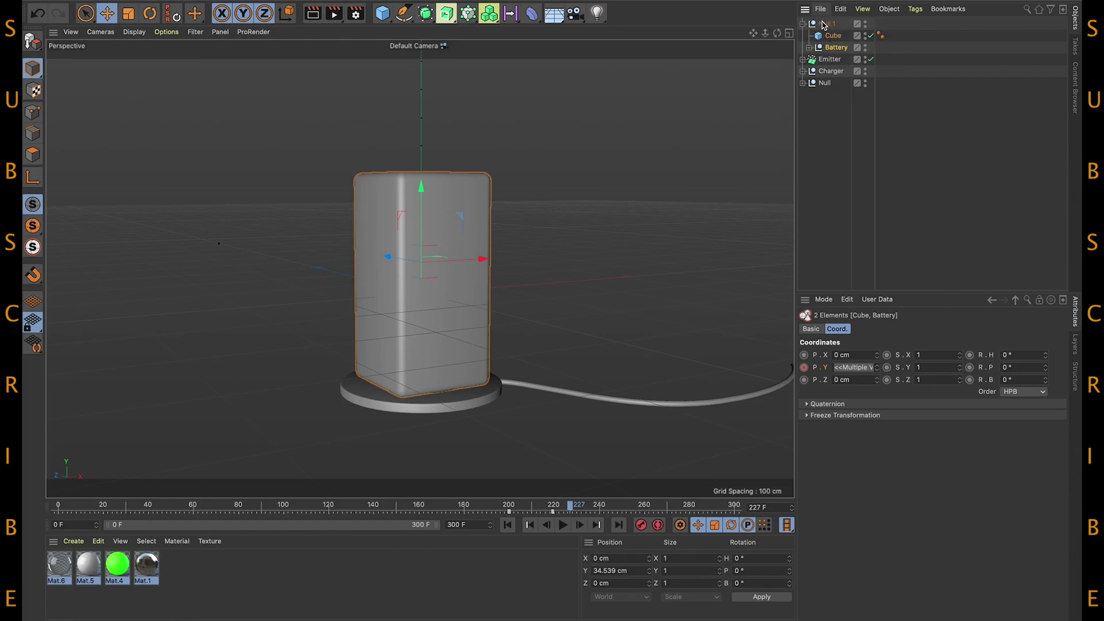
# Keyframe the new null's Y position at 0 cm on frame 220 and at 364.264 cm on frame 240.
pyautogui.click(819, 23)
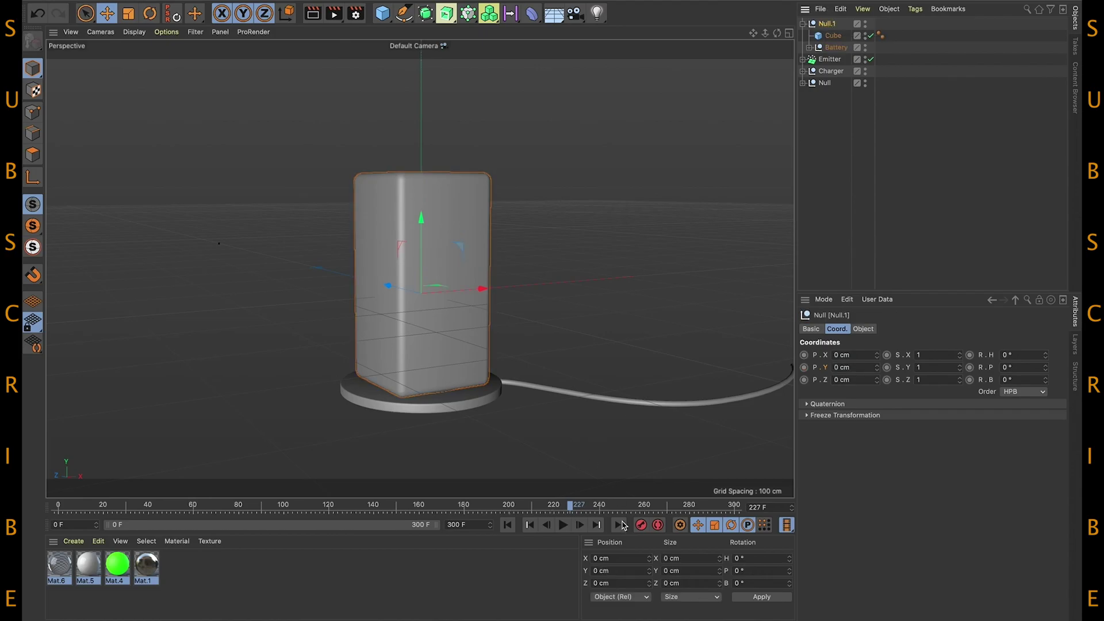
pyautogui.click(503, 511)
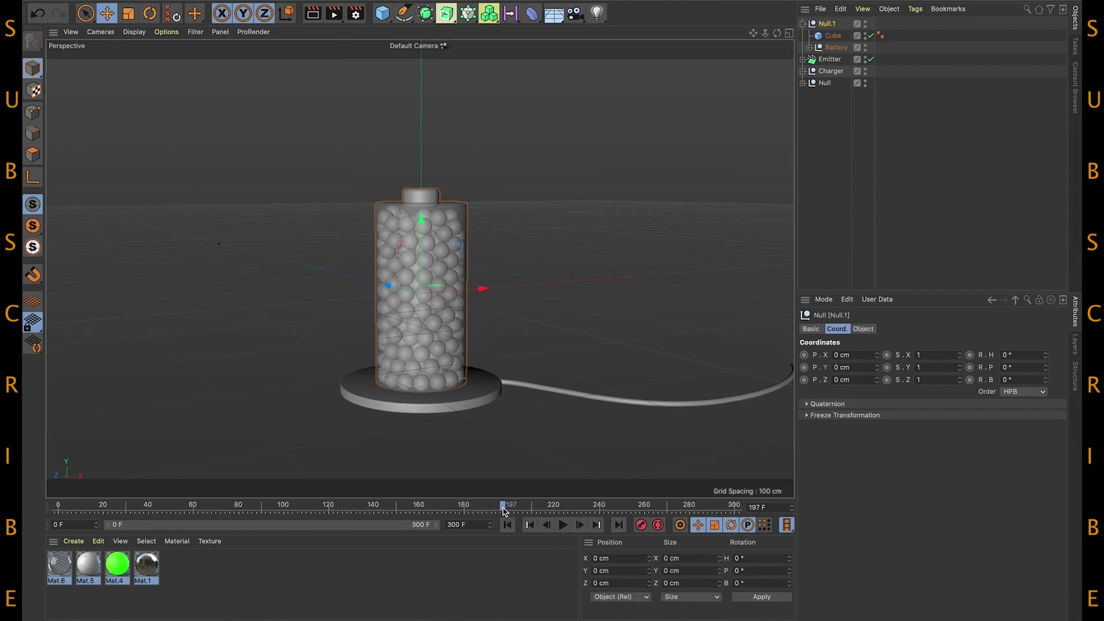
pyautogui.click(567, 530)
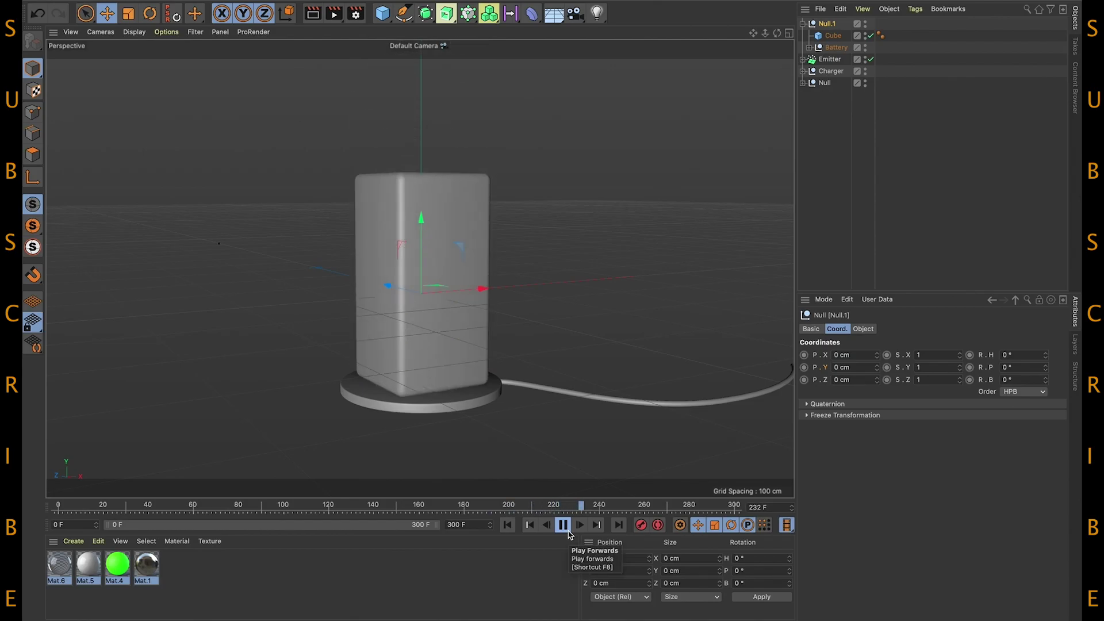
pyautogui.click(566, 528)
pyautogui.click(554, 506)
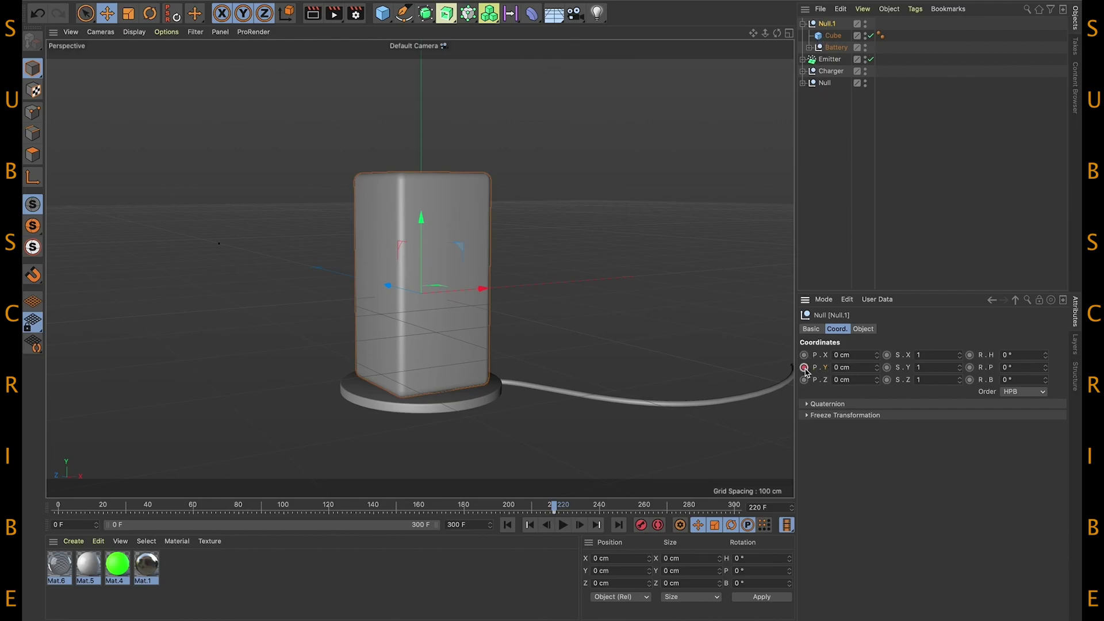
pyautogui.click(600, 508)
pyautogui.moveTo(420, 219); pyautogui.dragTo(452, 72)
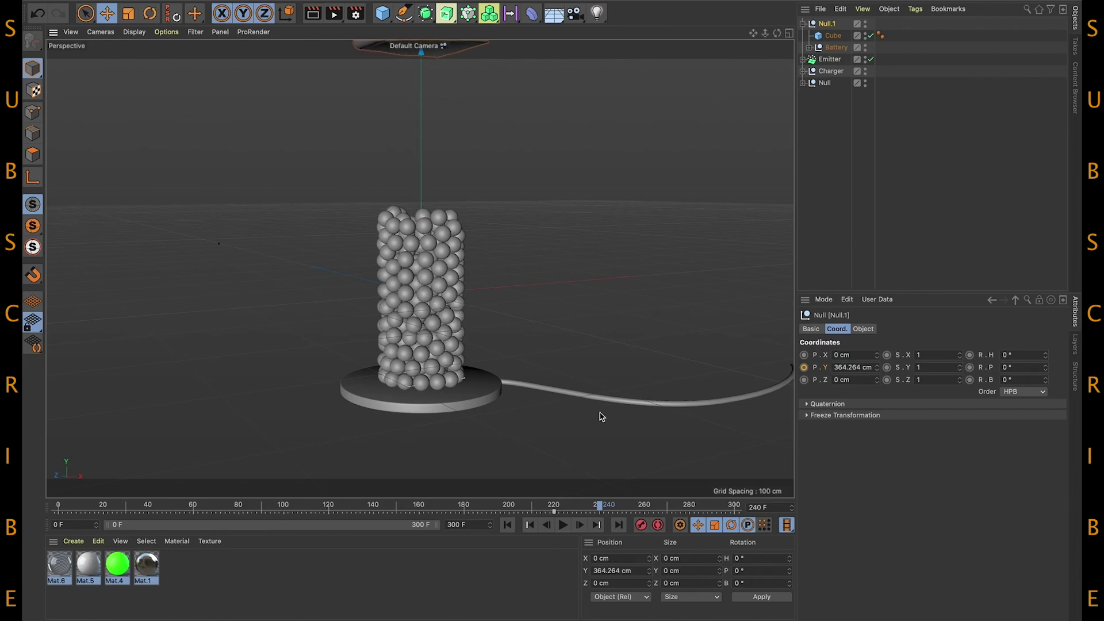
pyautogui.click(805, 368)
# Play the animation from frame 199 and again from the start to check the lift, and return to frame 0.
pyautogui.click(507, 505)
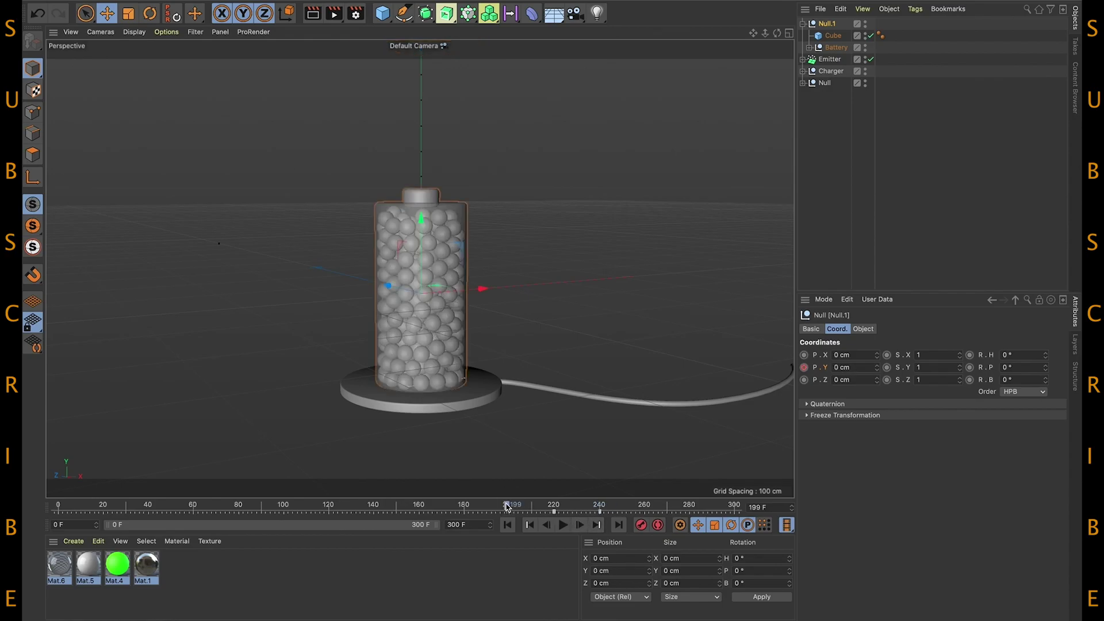
pyautogui.click(564, 527)
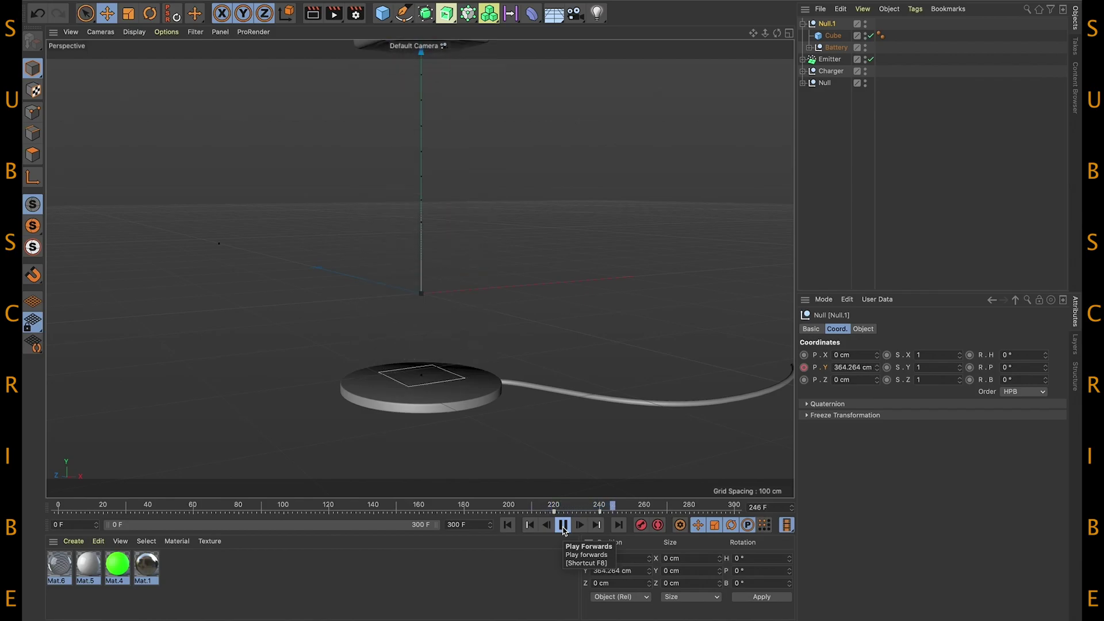
pyautogui.click(563, 527)
pyautogui.click(508, 526)
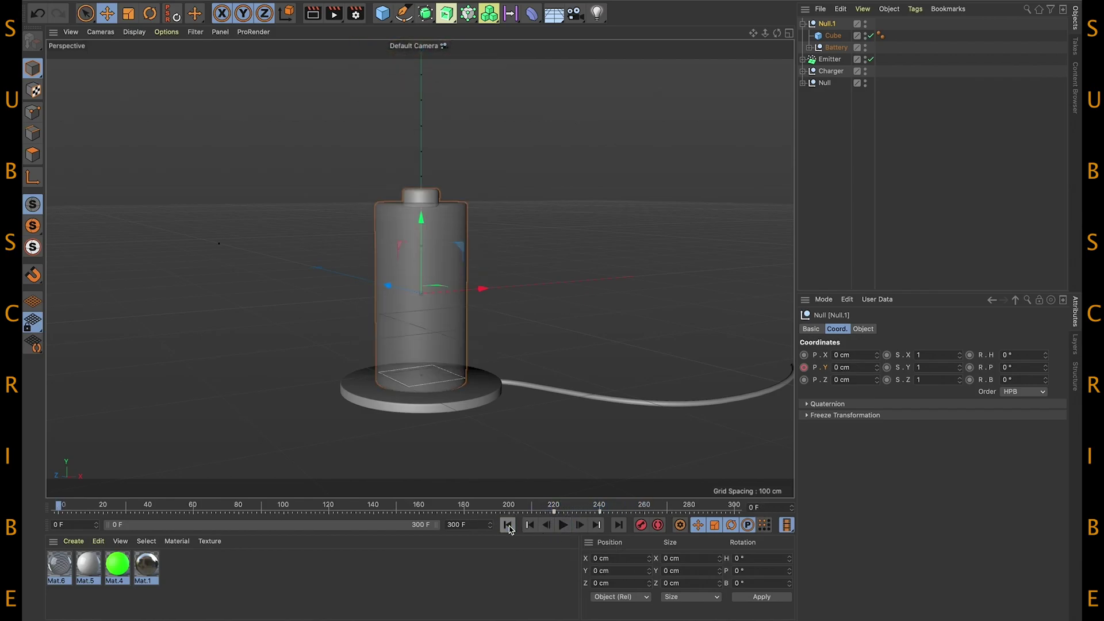
pyautogui.click(563, 526)
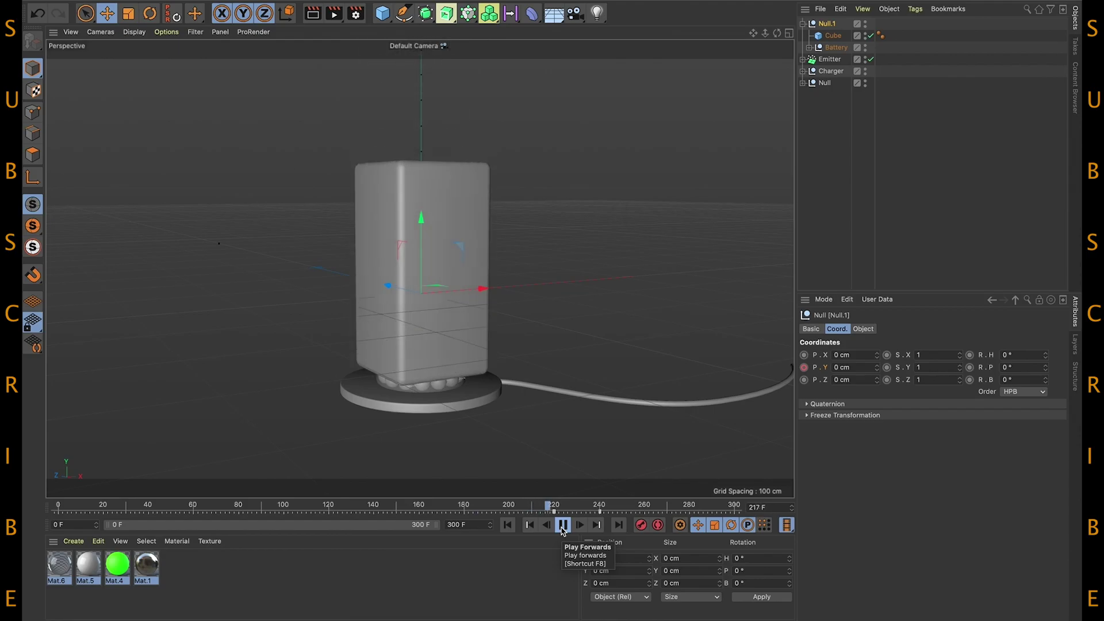
pyautogui.click(563, 525)
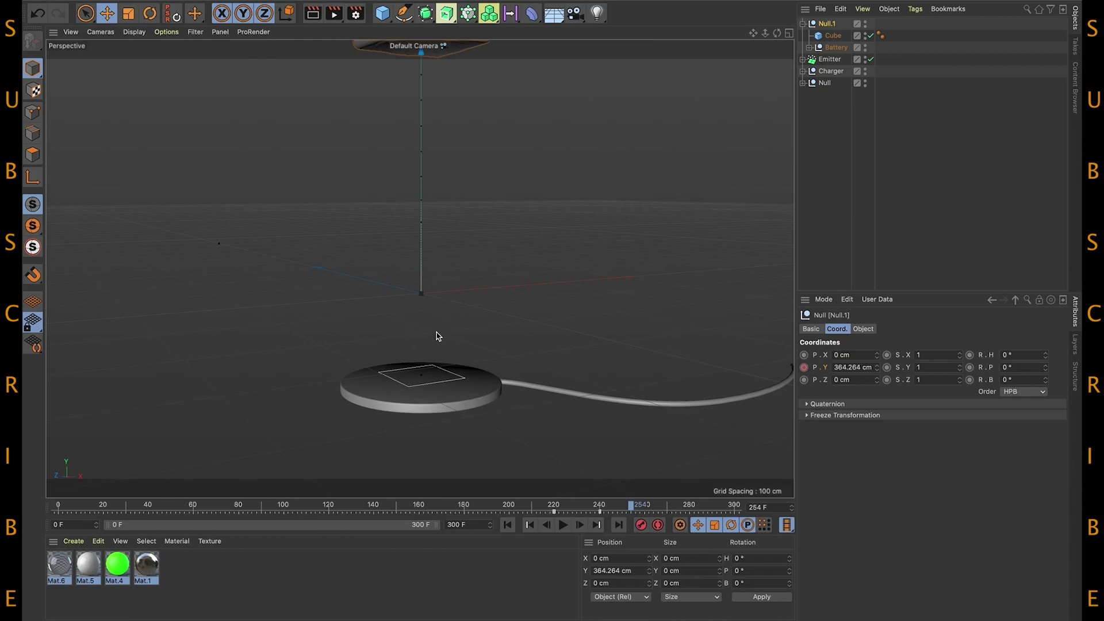
pyautogui.keyDown('alt'); pyautogui.moveTo(530, 319); pyautogui.dragTo(537, 318, button='middle'); pyautogui.keyUp('alt')
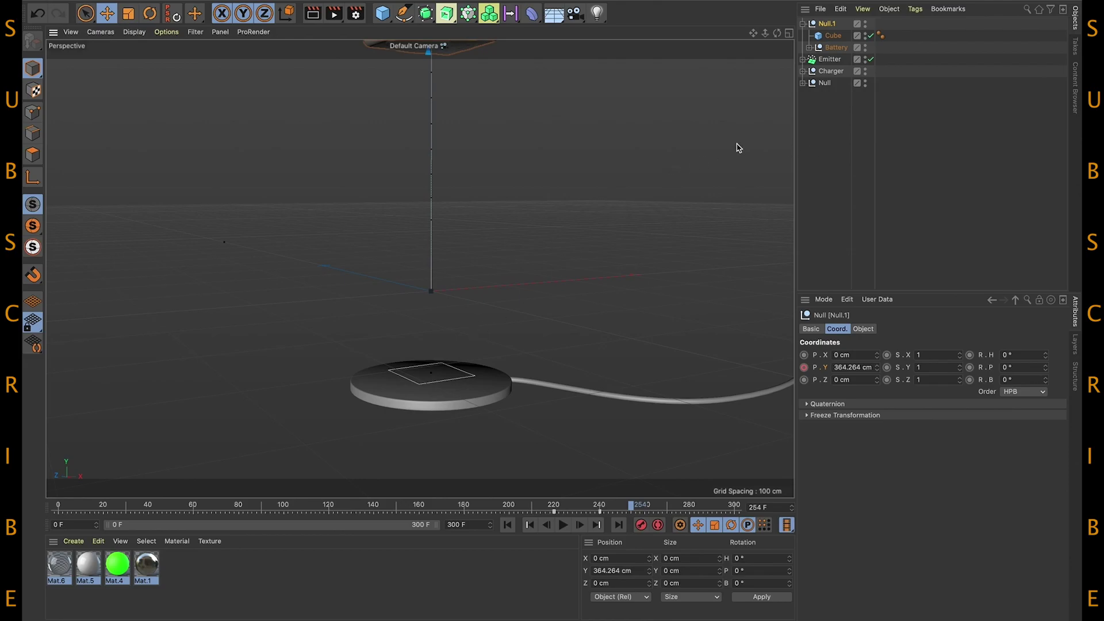
pyautogui.click(507, 524)
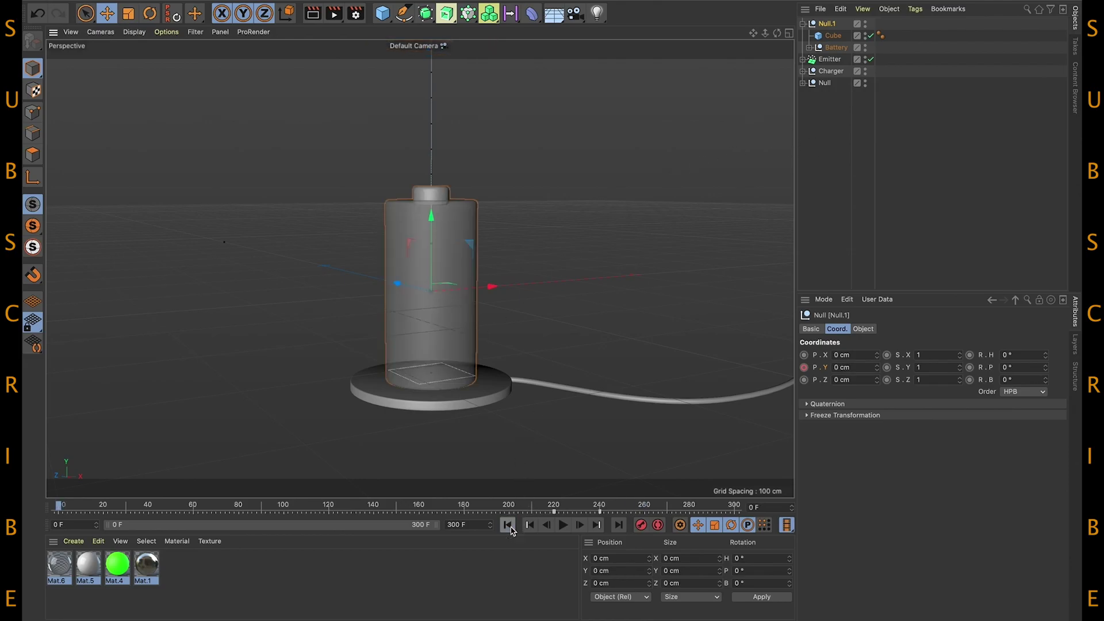
# Copy the Battery group out of its parent null to the root level and duplicate that copy once.
pyautogui.click(836, 49)
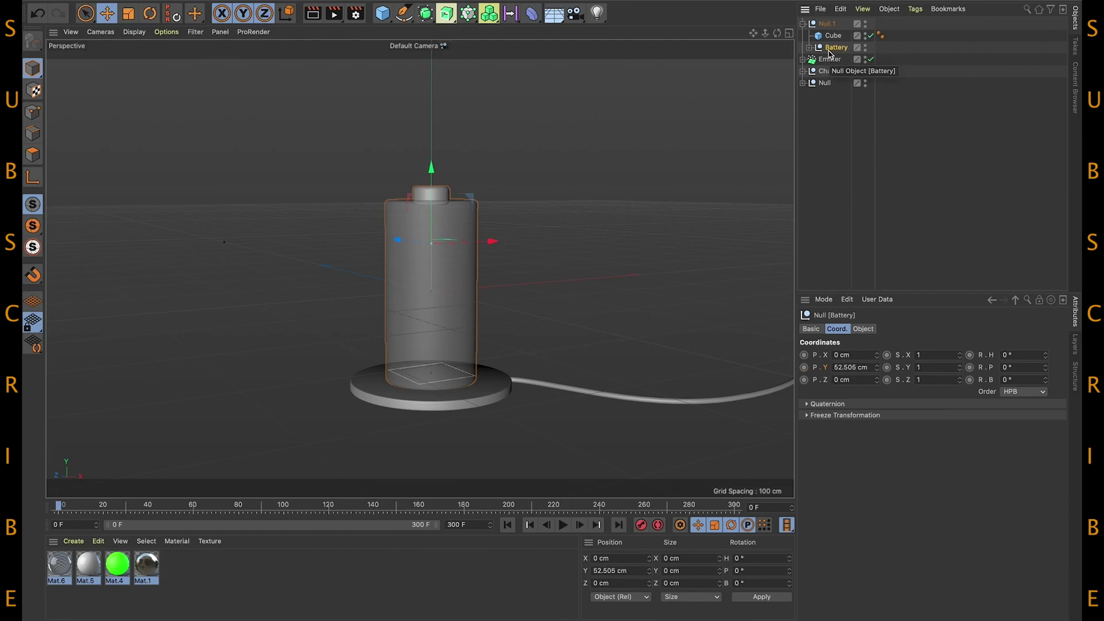
pyautogui.moveTo(835, 48); pyautogui.dragTo(829, 121)
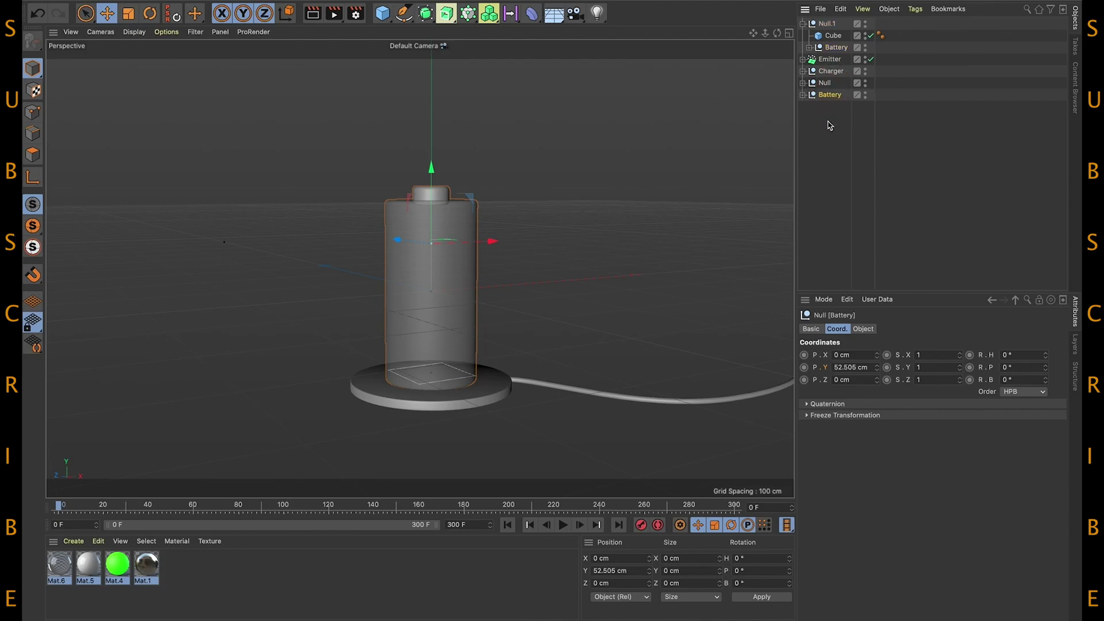
pyautogui.click(804, 24)
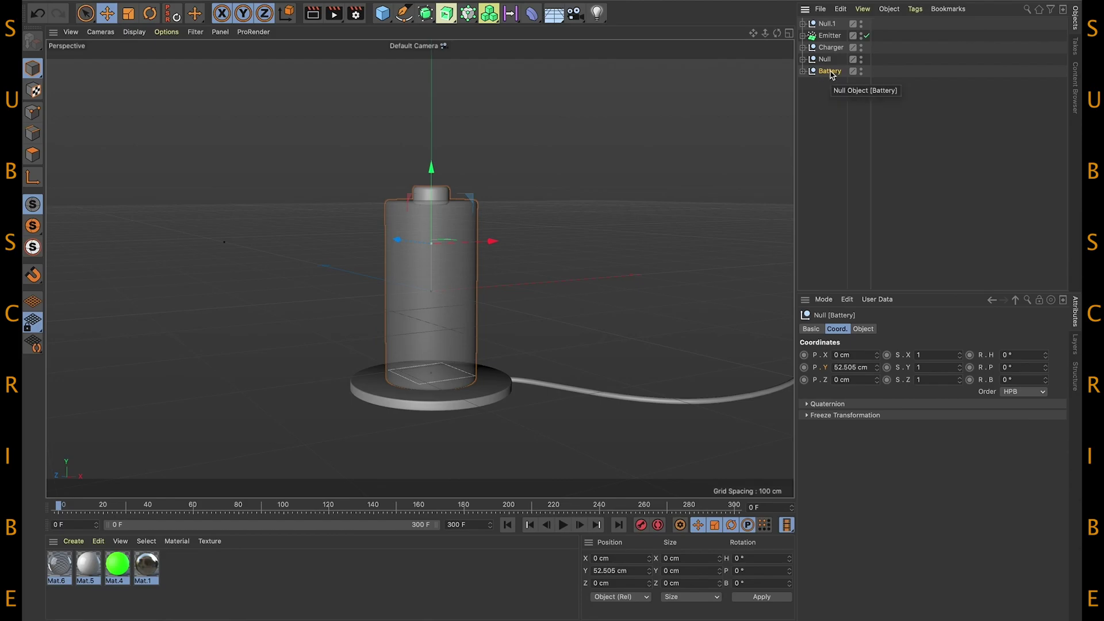
pyautogui.moveTo(831, 73); pyautogui.dragTo(830, 90)
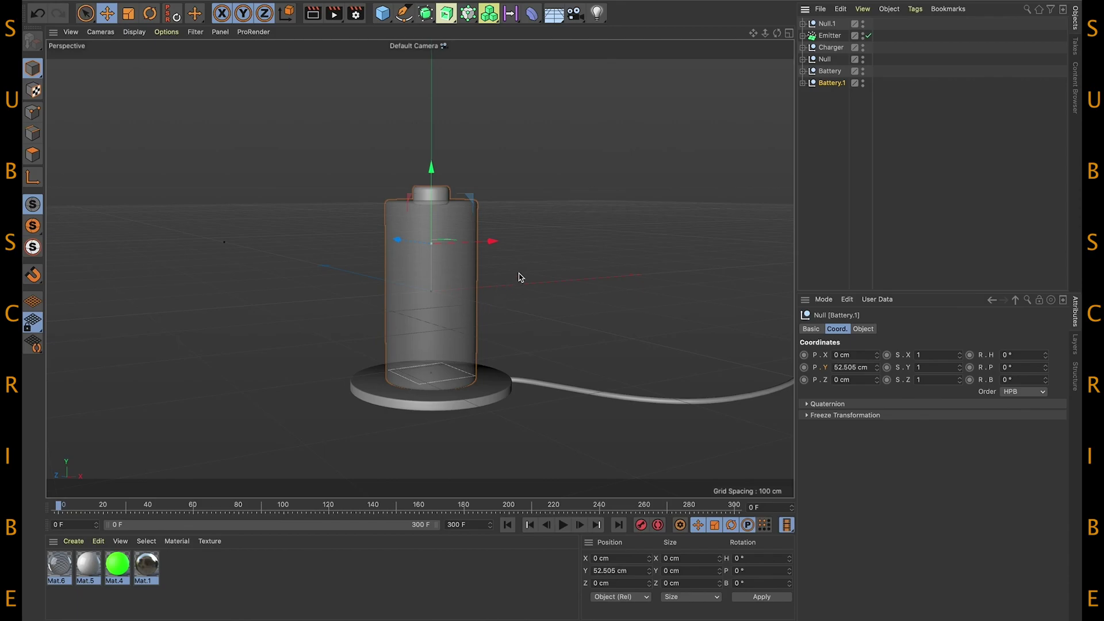
# Add a camera from the current view and leave it for the default camera with a higher view of the scene.
pyautogui.click(576, 13)
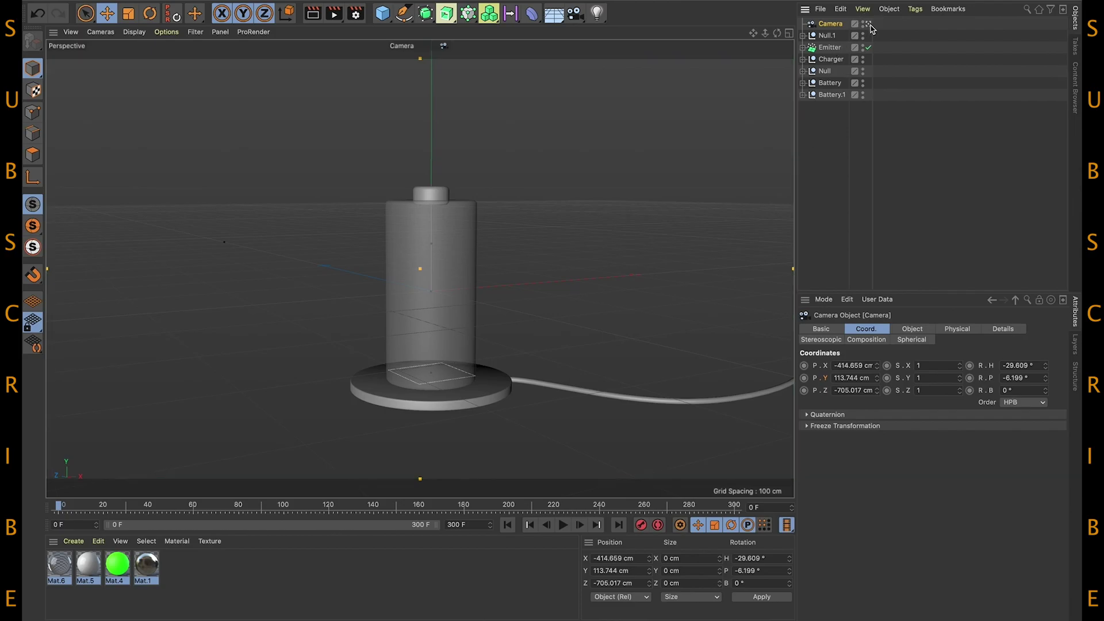
pyautogui.keyDown('alt'); pyautogui.moveTo(541, 280); pyautogui.dragTo(486, 264); pyautogui.keyUp('alt')
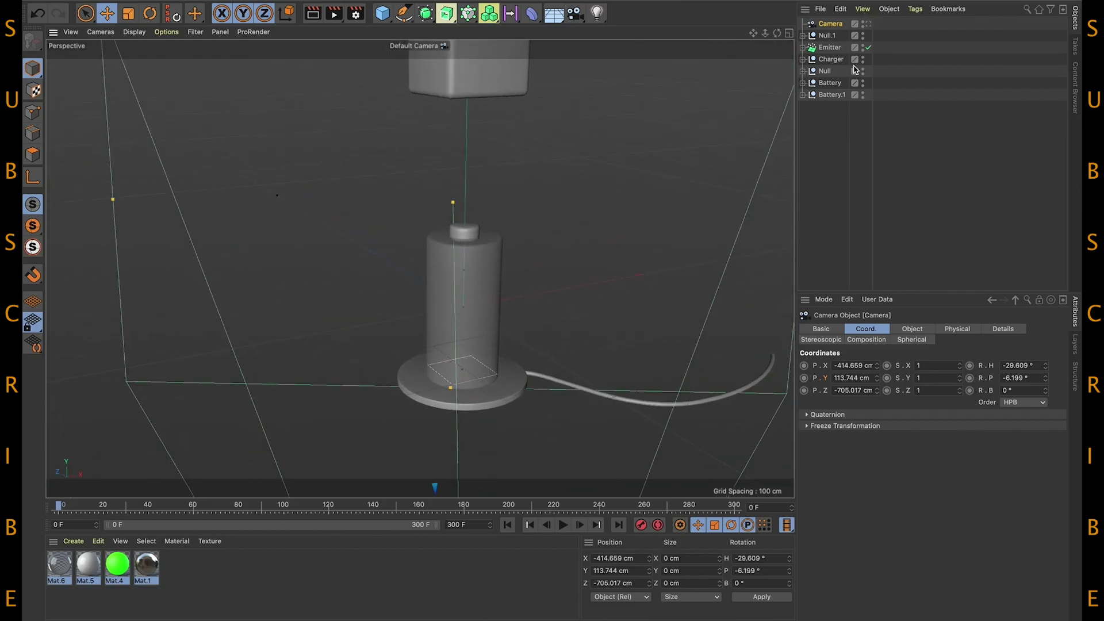
pyautogui.click(868, 25)
pyautogui.click(868, 24)
# Rename the two copied battery groups as Battery 02 and Battery 03.
pyautogui.click(832, 94)
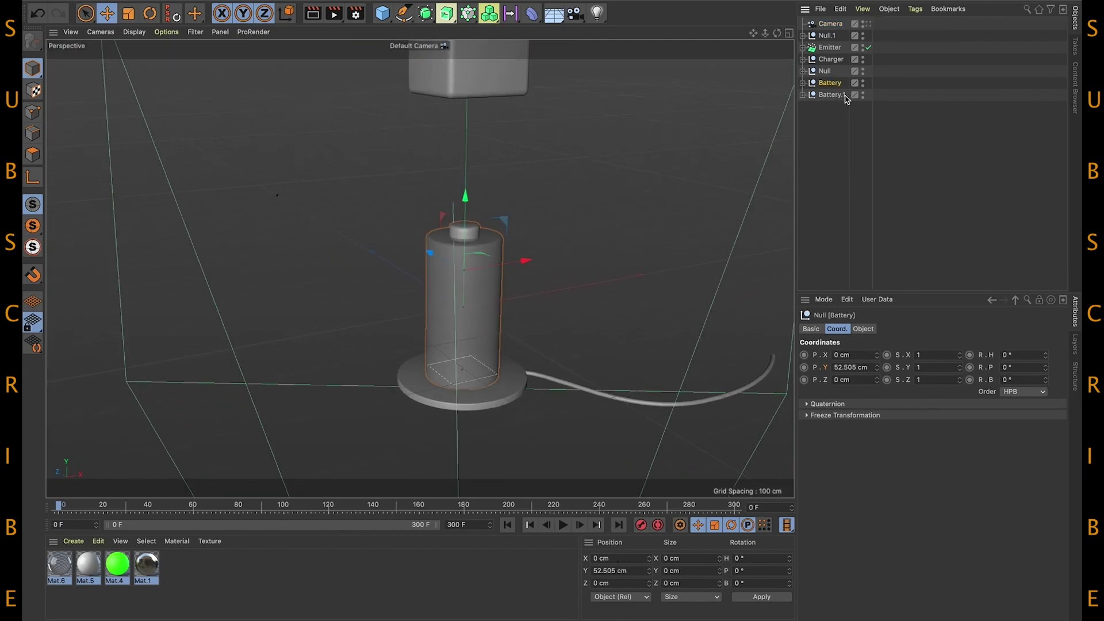
pyautogui.doubleClick(833, 83)
pyautogui.write('02')
pyautogui.press('Return')
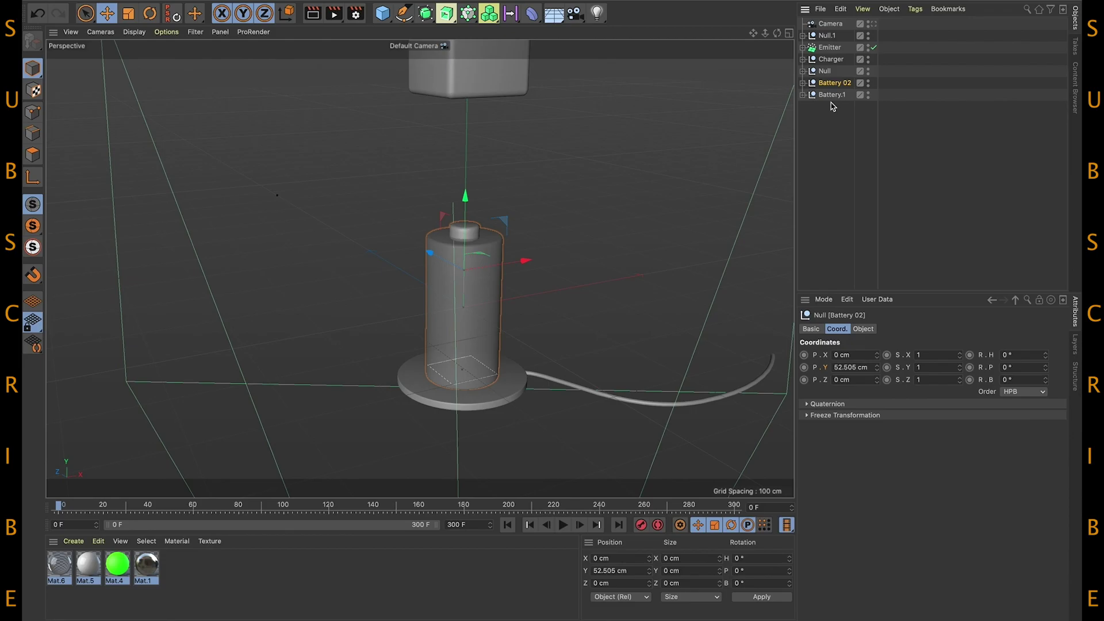
pyautogui.doubleClick(840, 95)
pyautogui.click(855, 95)
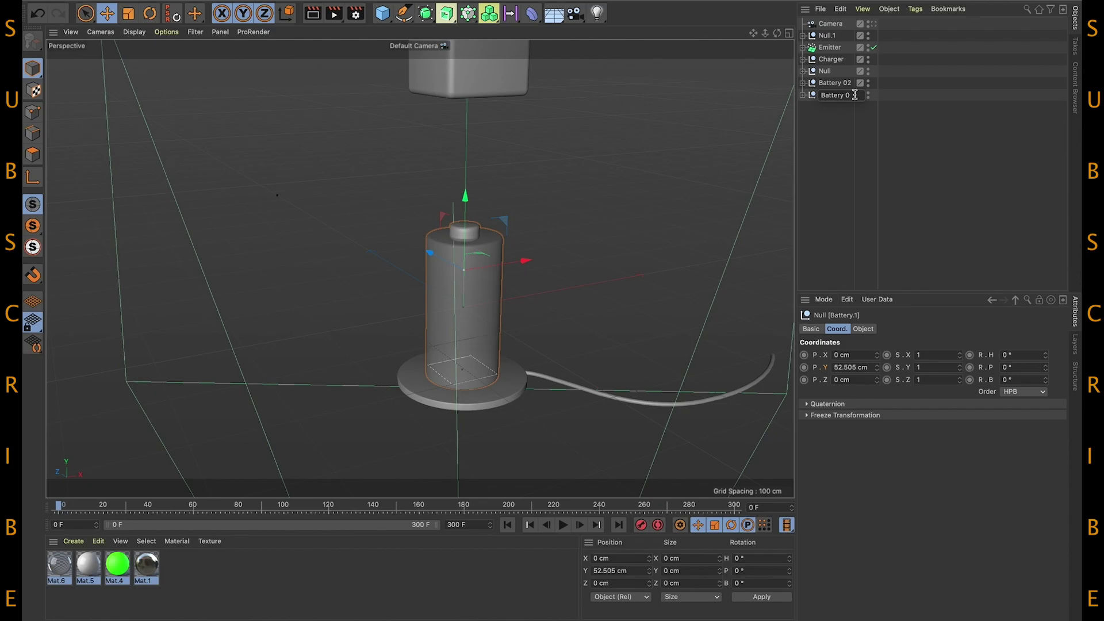
pyautogui.write('03')
pyautogui.press('Return')
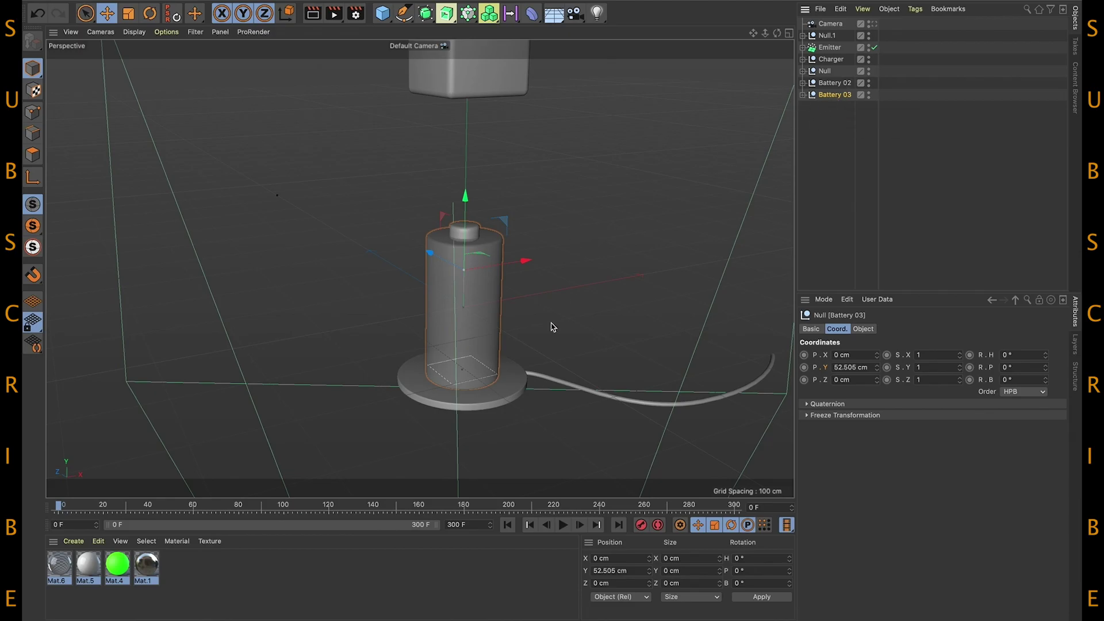
# Set the X position of Battery 03 to 400 cm and look through the scene camera.
pyautogui.moveTo(522, 261); pyautogui.dragTo(735, 226)
pyautogui.click(837, 357)
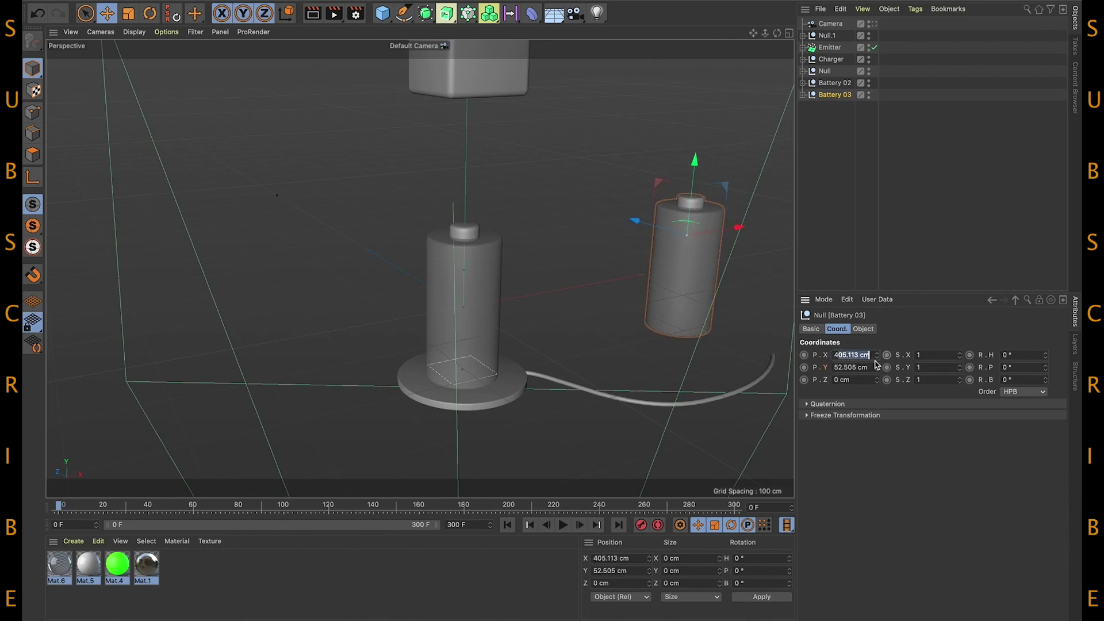
pyautogui.write('400')
pyautogui.press('Return')
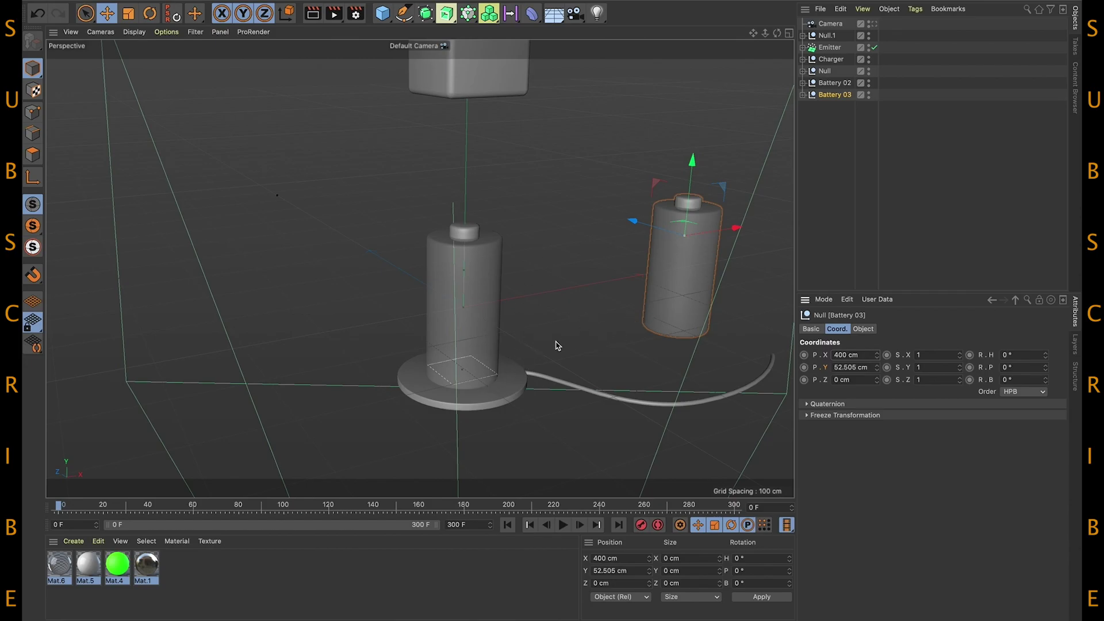
pyautogui.keyDown('alt'); pyautogui.moveTo(622, 316); pyautogui.dragTo(506, 316); pyautogui.keyUp('alt')
pyautogui.click(874, 24)
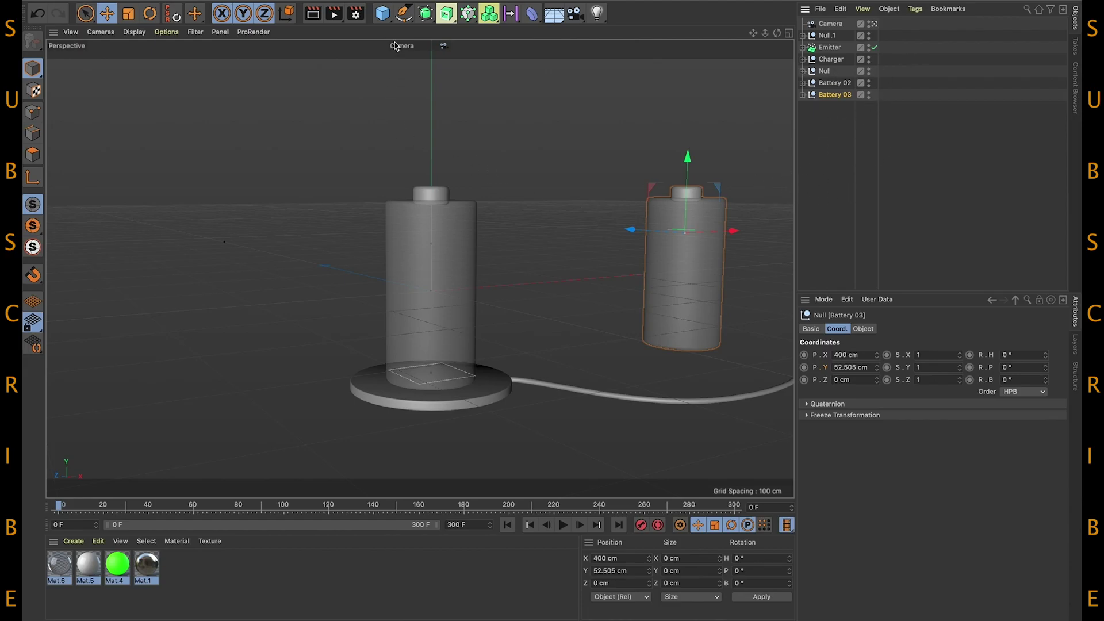
# Group Battery 02 and Battery 03 under a new null and hide that null in the viewport.
pyautogui.click(383, 13)
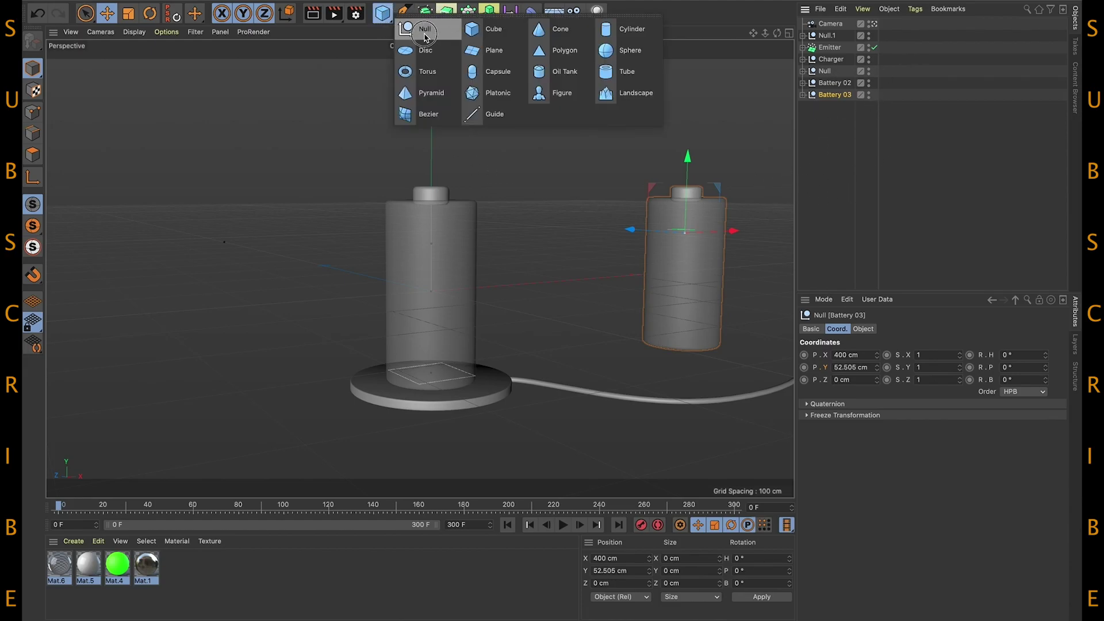
pyautogui.click(425, 31)
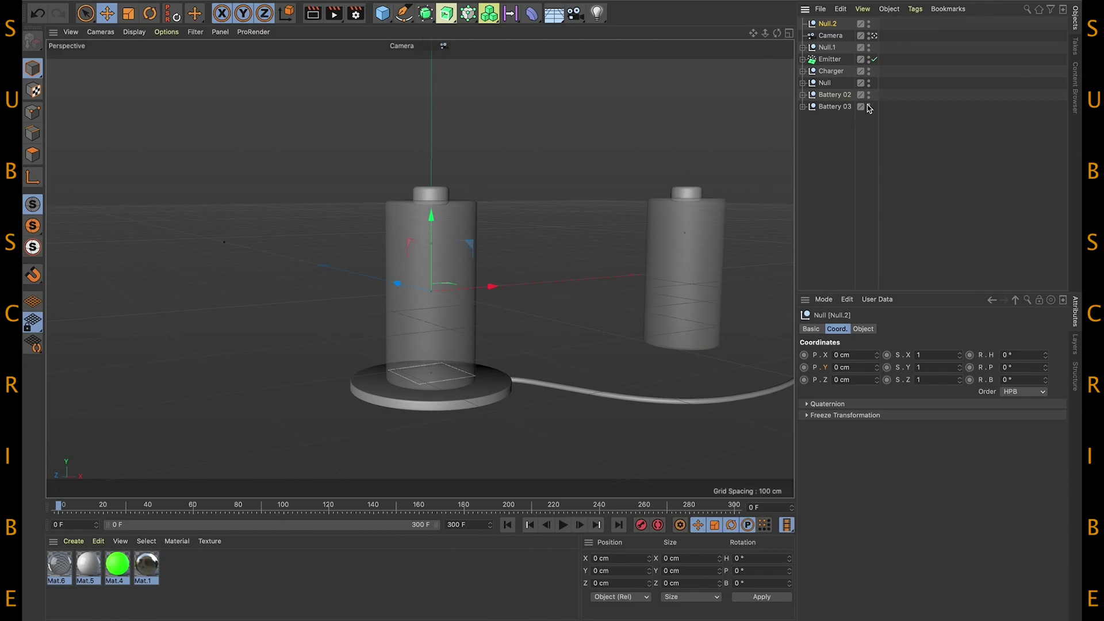
pyautogui.click(840, 97)
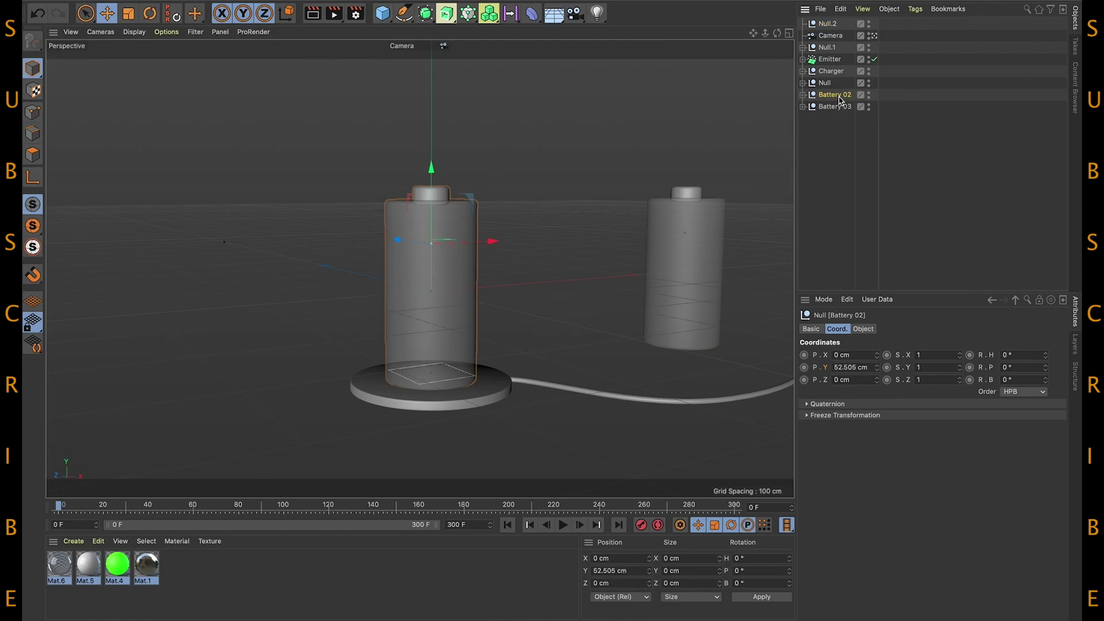
pyautogui.keyDown('ctrl'); pyautogui.click(846, 107); pyautogui.keyUp('ctrl')
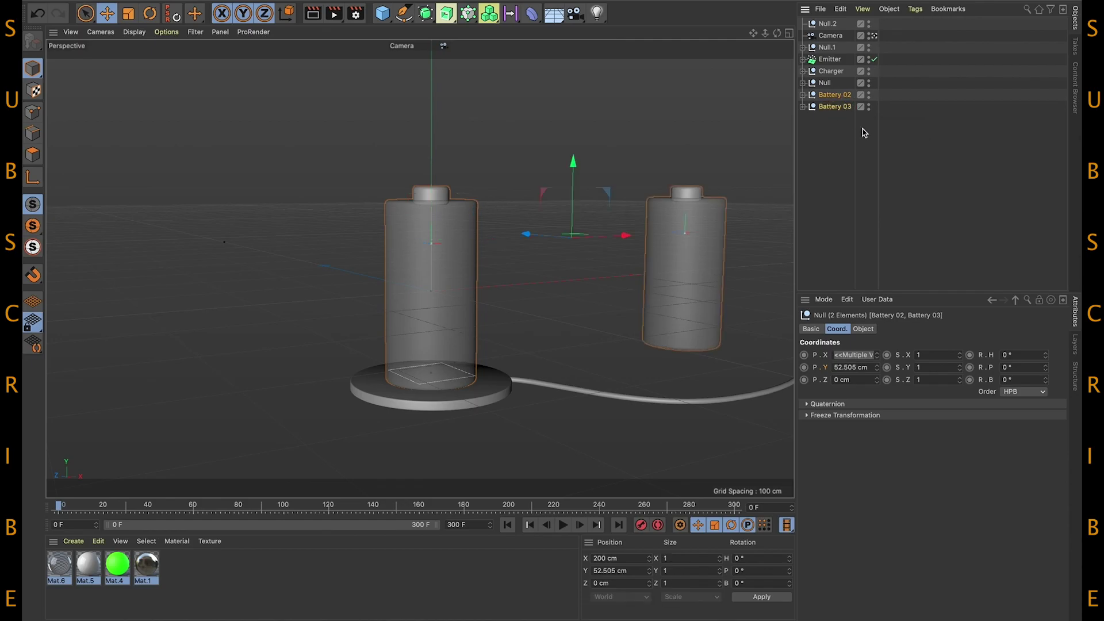
pyautogui.moveTo(826, 98); pyautogui.dragTo(832, 27)
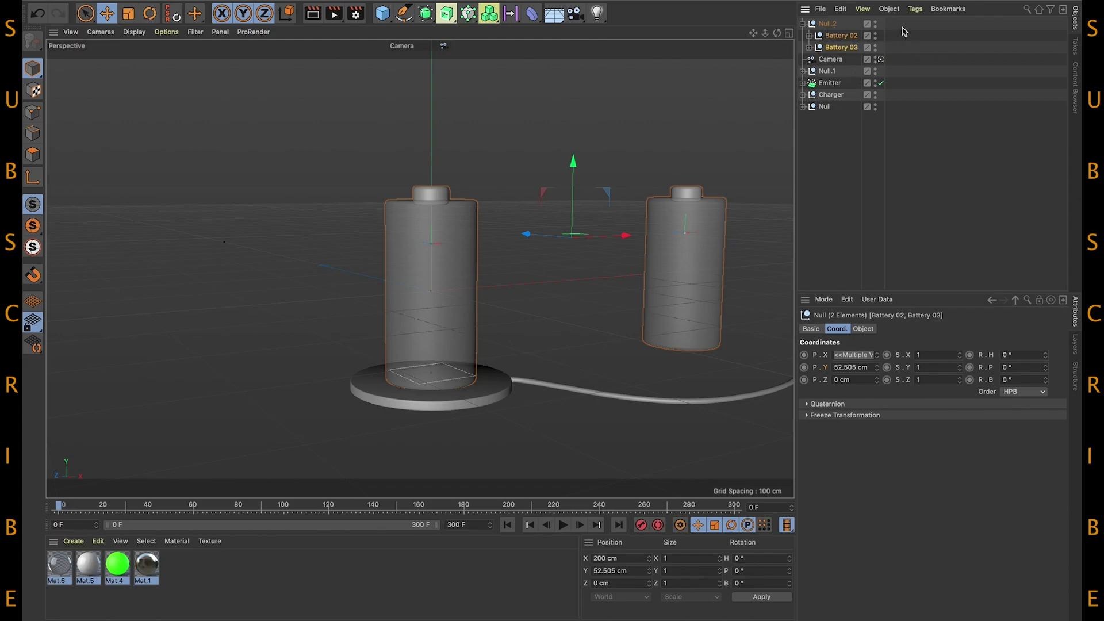
pyautogui.doubleClick(876, 23)
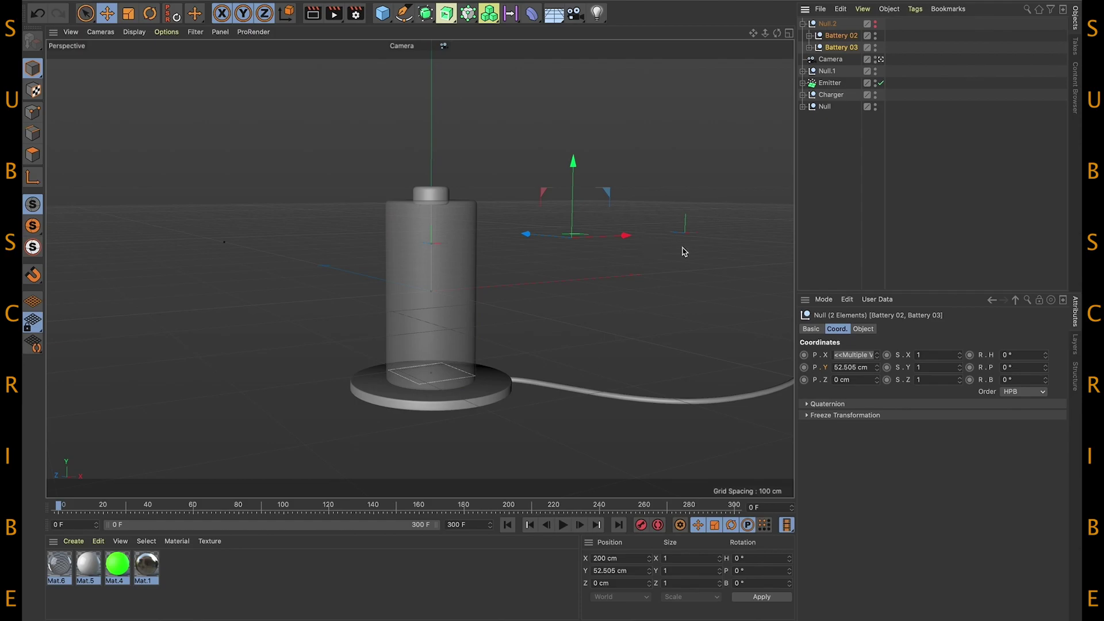
# Play the animation from the start several times and examine how the rounded cube covers the battery and lifts it away.
pyautogui.click(563, 526)
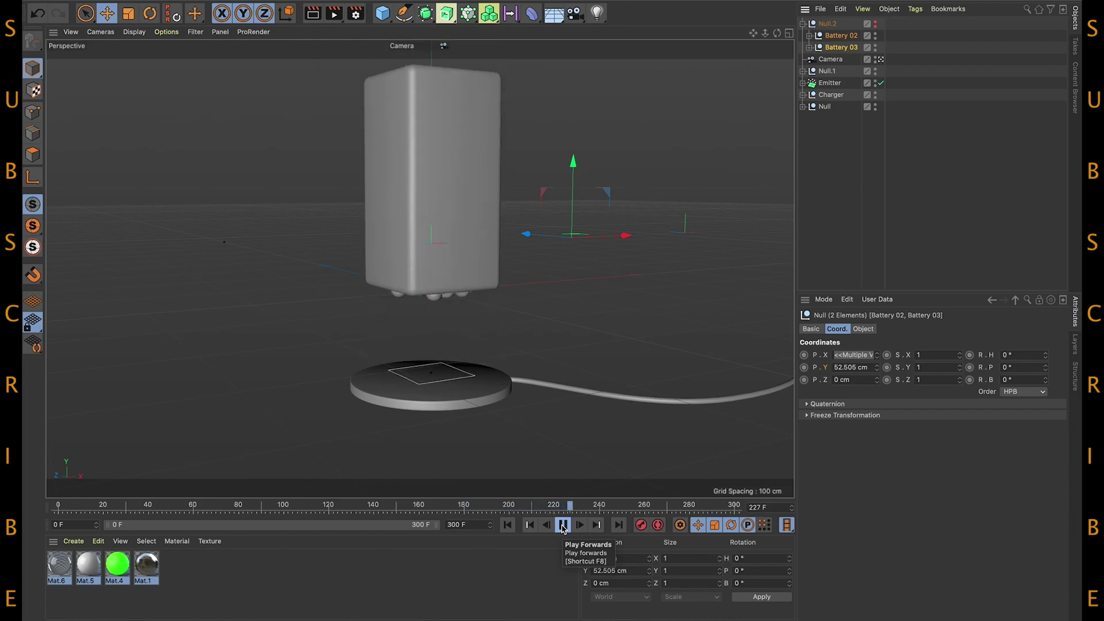
pyautogui.click(563, 526)
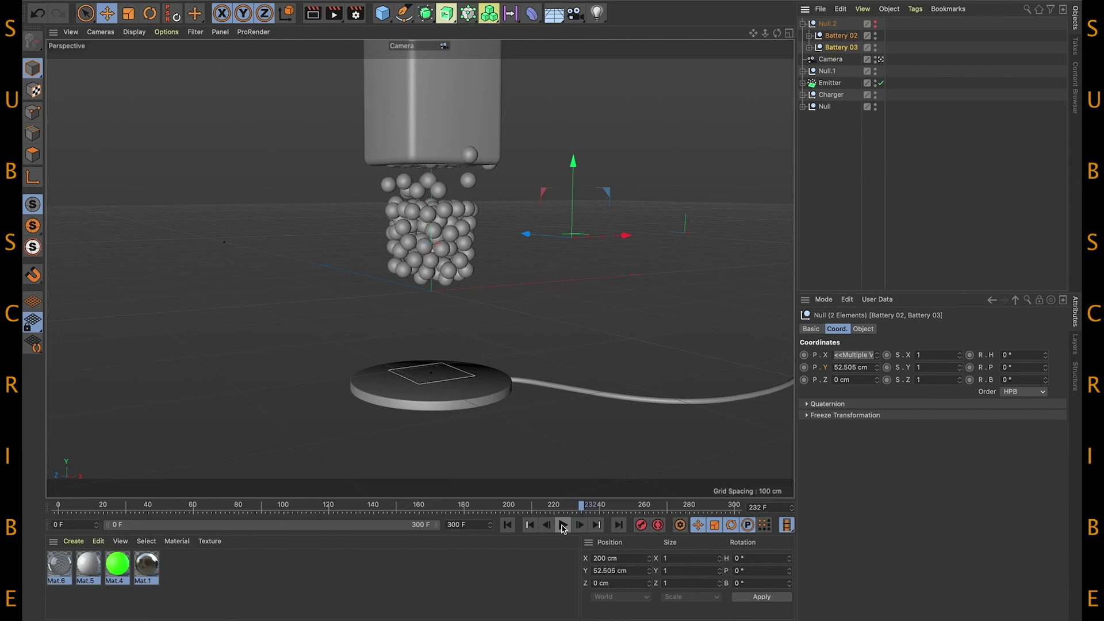
pyautogui.click(507, 524)
pyautogui.click(563, 525)
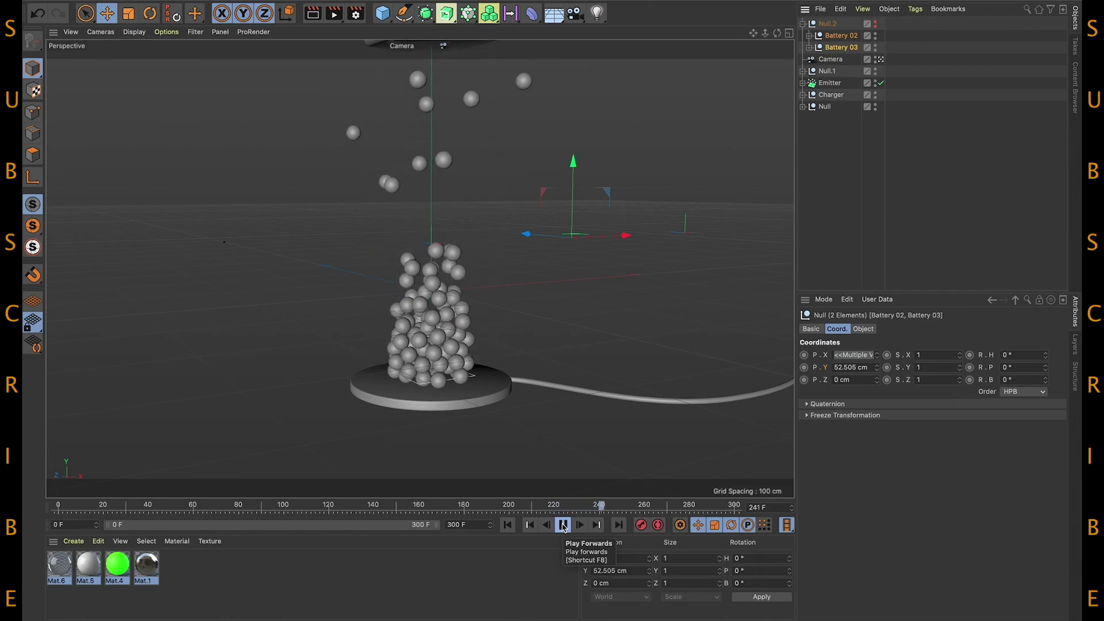
pyautogui.click(563, 524)
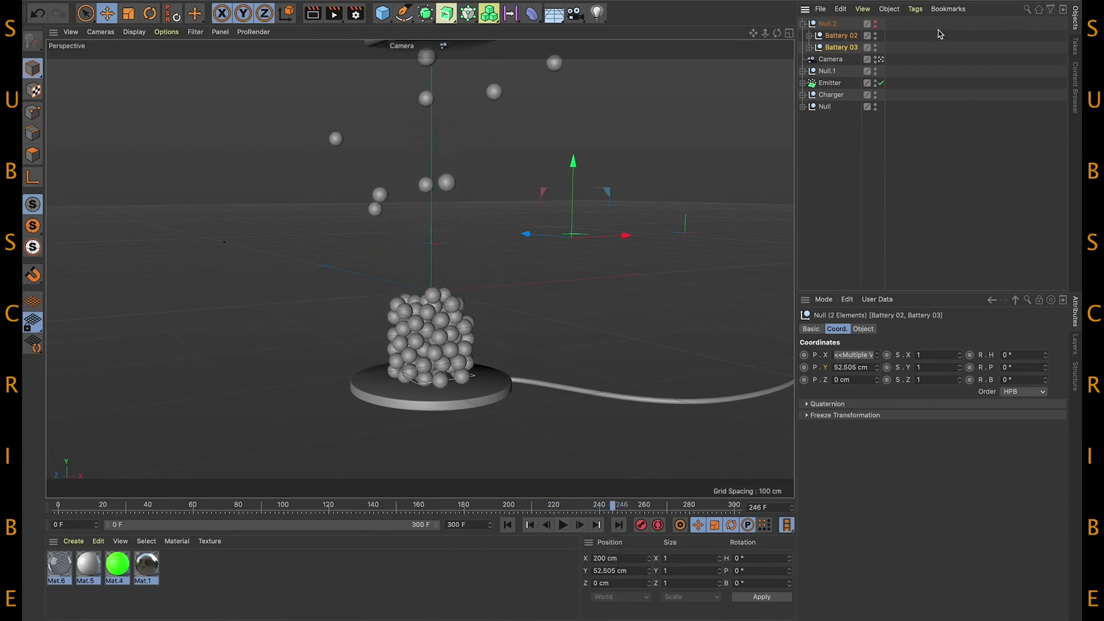
pyautogui.click(804, 79)
pyautogui.click(803, 71)
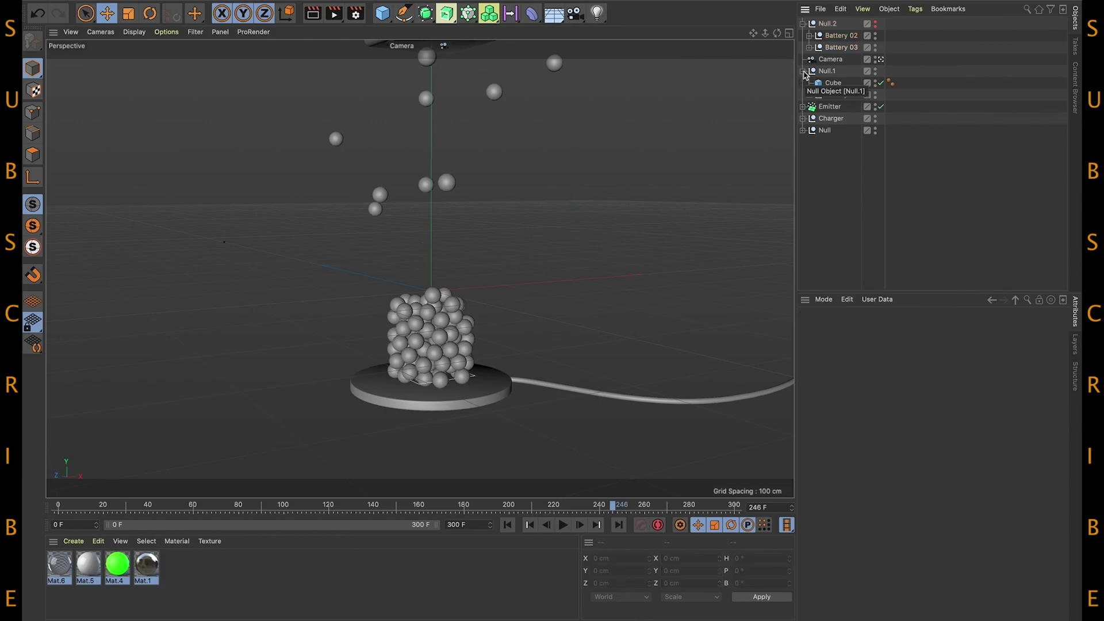
pyautogui.click(529, 524)
pyautogui.click(563, 525)
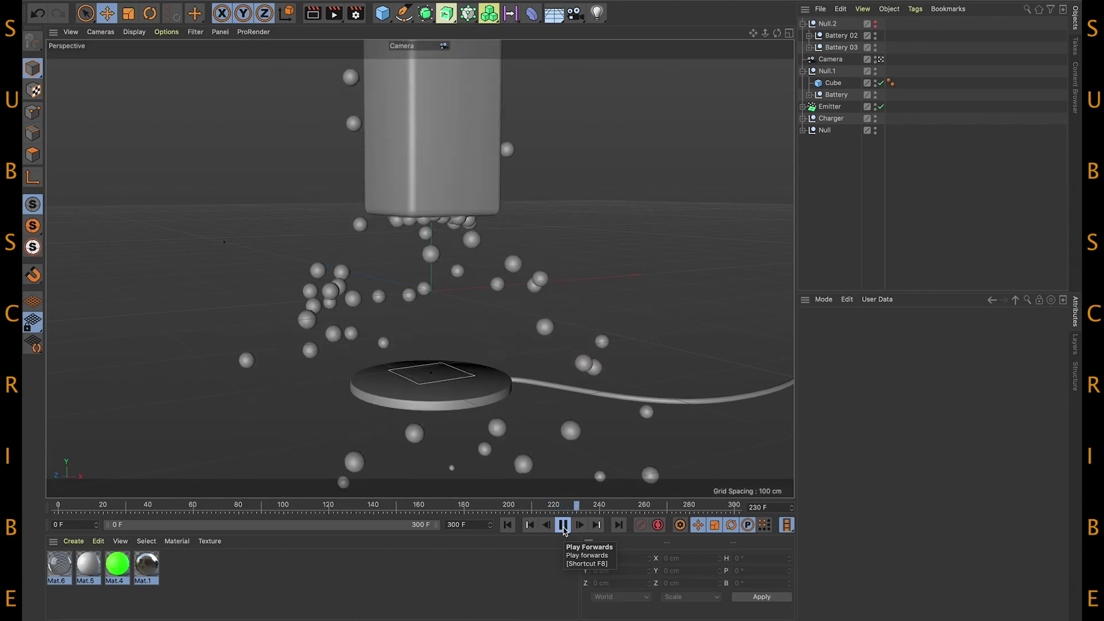
pyautogui.click(563, 525)
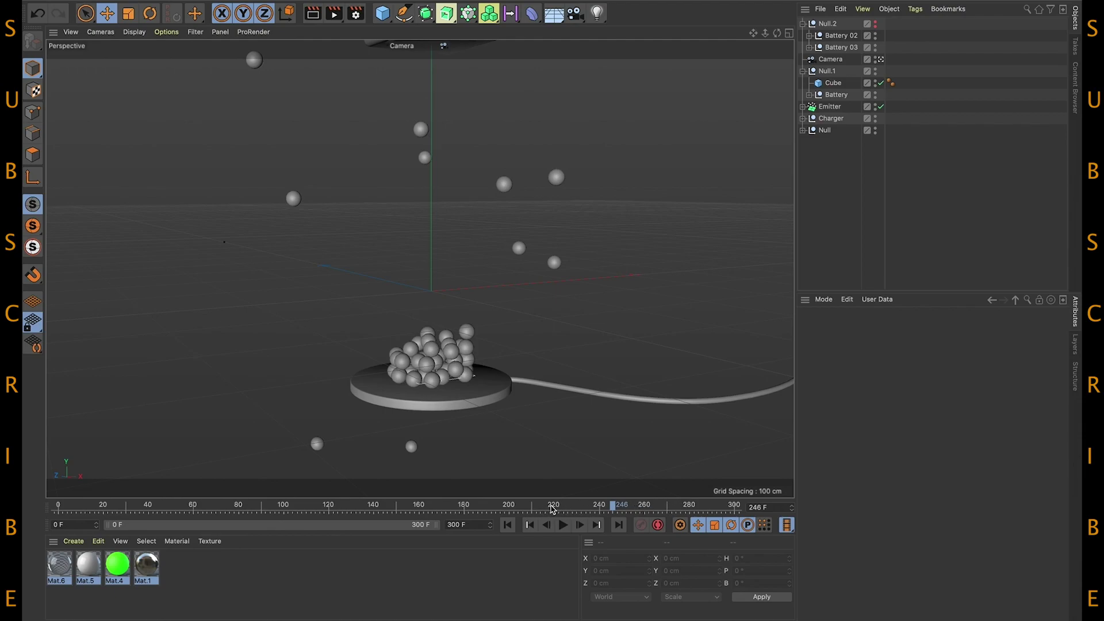
# Make Null.2 visible in the viewport again and keyframe its X position at 0 cm on frame 240.
pyautogui.moveTo(555, 508)
pyautogui.mouseDown()
pyautogui.moveTo(570, 505)
pyautogui.moveTo(555, 511)
pyautogui.mouseUp()
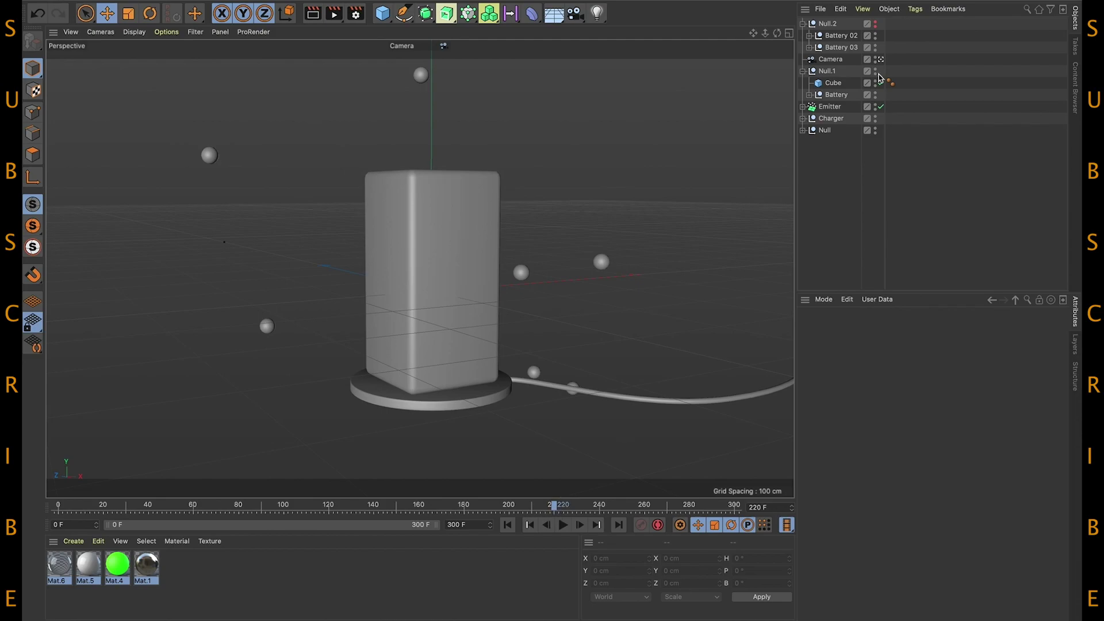
pyautogui.click(827, 24)
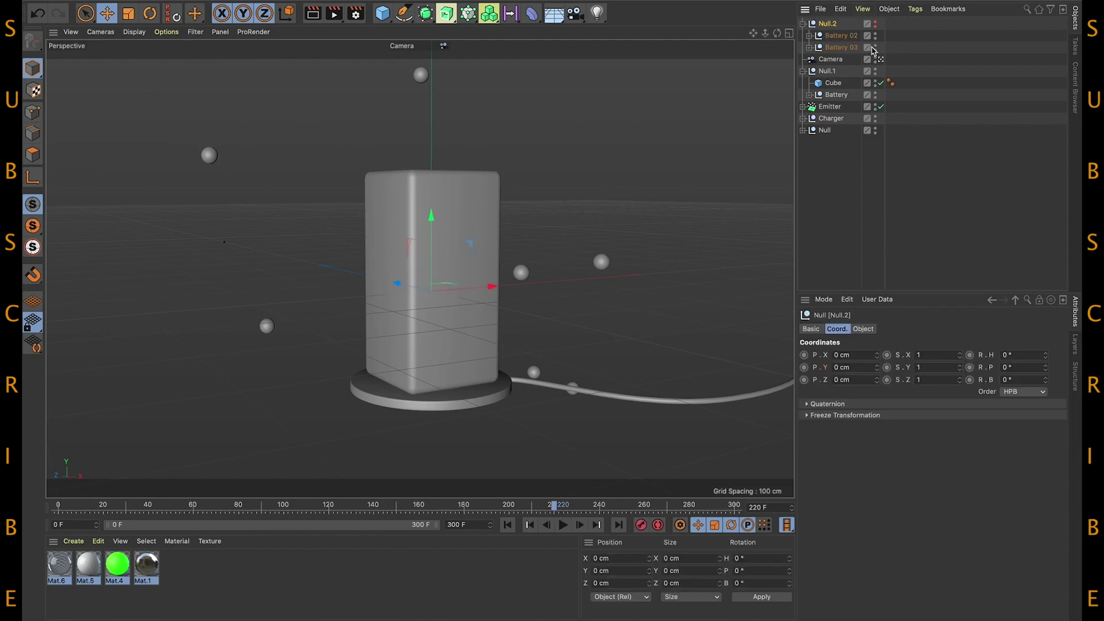
pyautogui.click(876, 24)
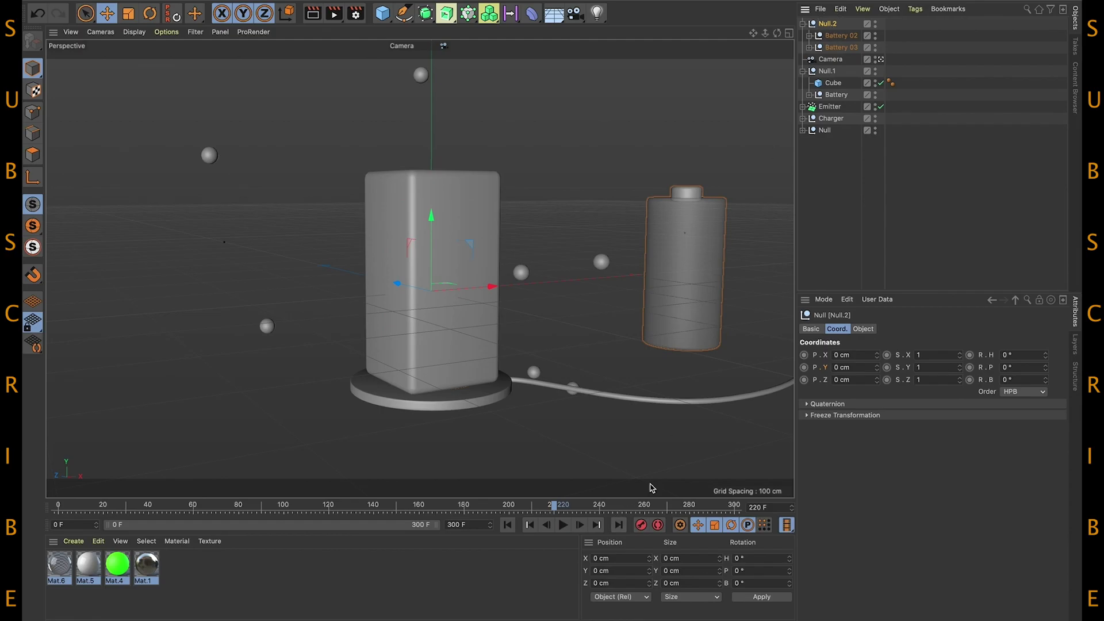
pyautogui.click(600, 511)
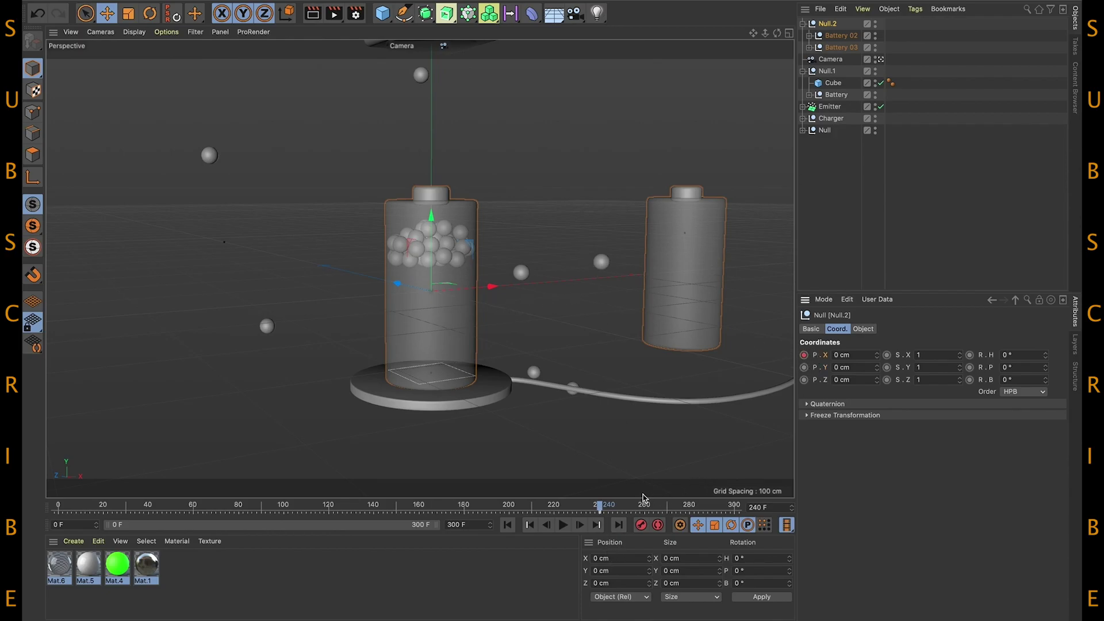
# Set the X position of Null.2 to 400 cm on frame 220 and keyframe it.
pyautogui.click(556, 509)
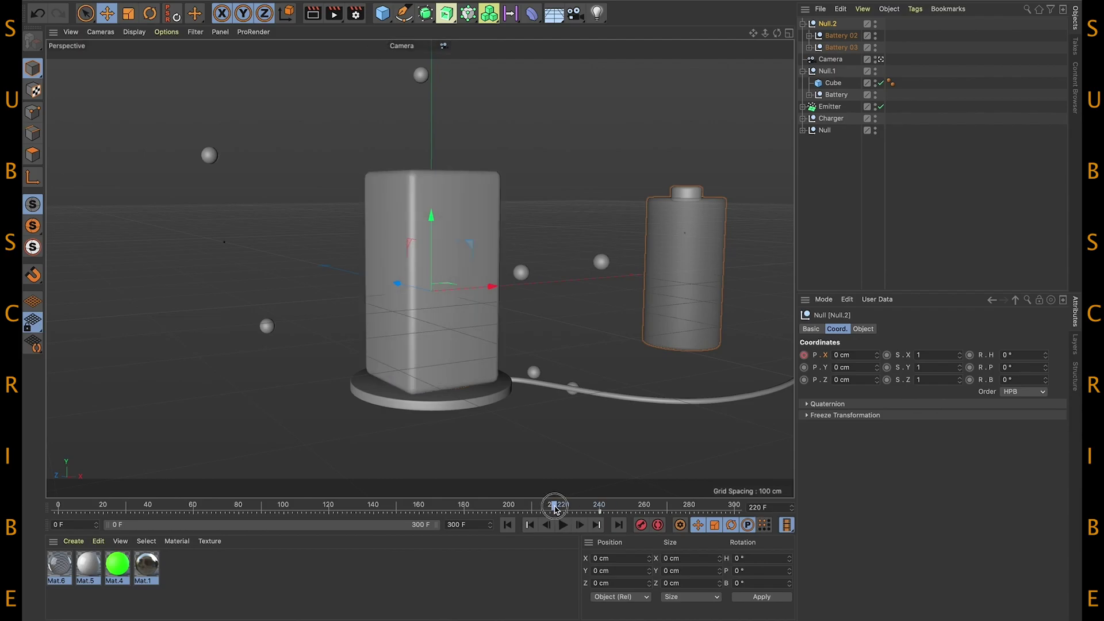
pyautogui.moveTo(878, 359); pyautogui.dragTo(861, 362)
pyautogui.click(861, 361)
pyautogui.write('4')
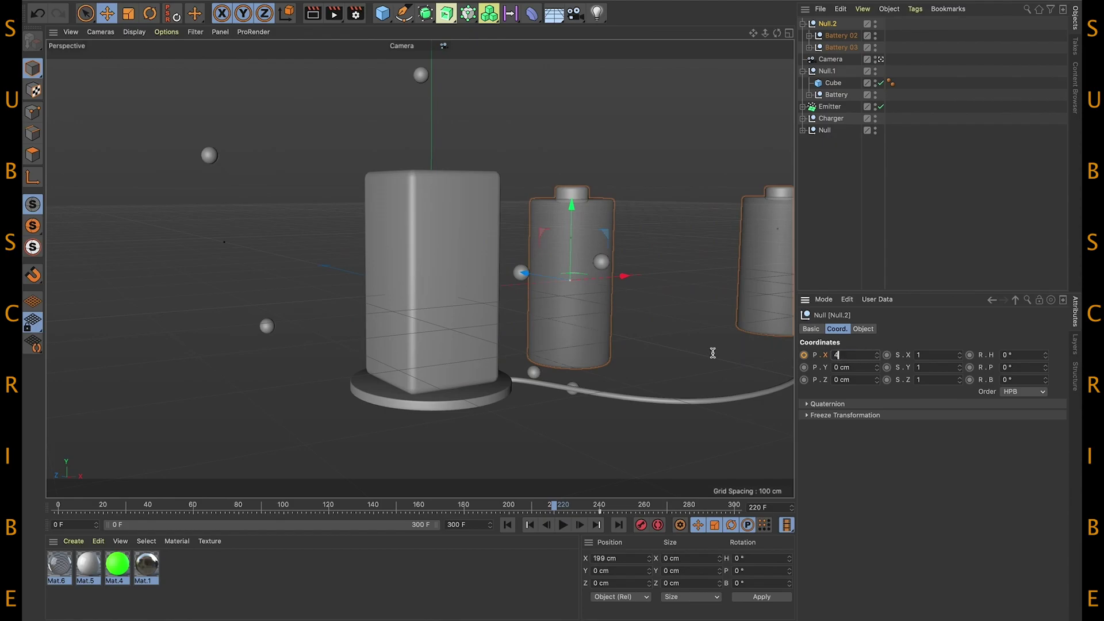
pyautogui.press('Return')
pyautogui.click(804, 356)
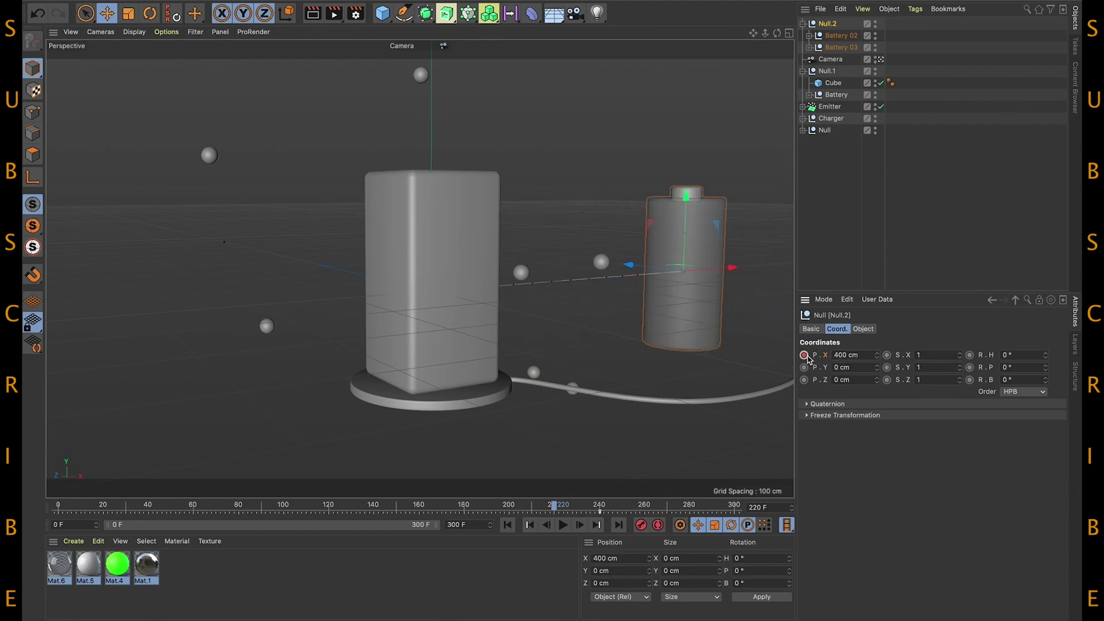
# Play the animation from the first frame to check the replacement batteries sliding in, and stop playback.
pyautogui.click(509, 525)
pyautogui.click(564, 525)
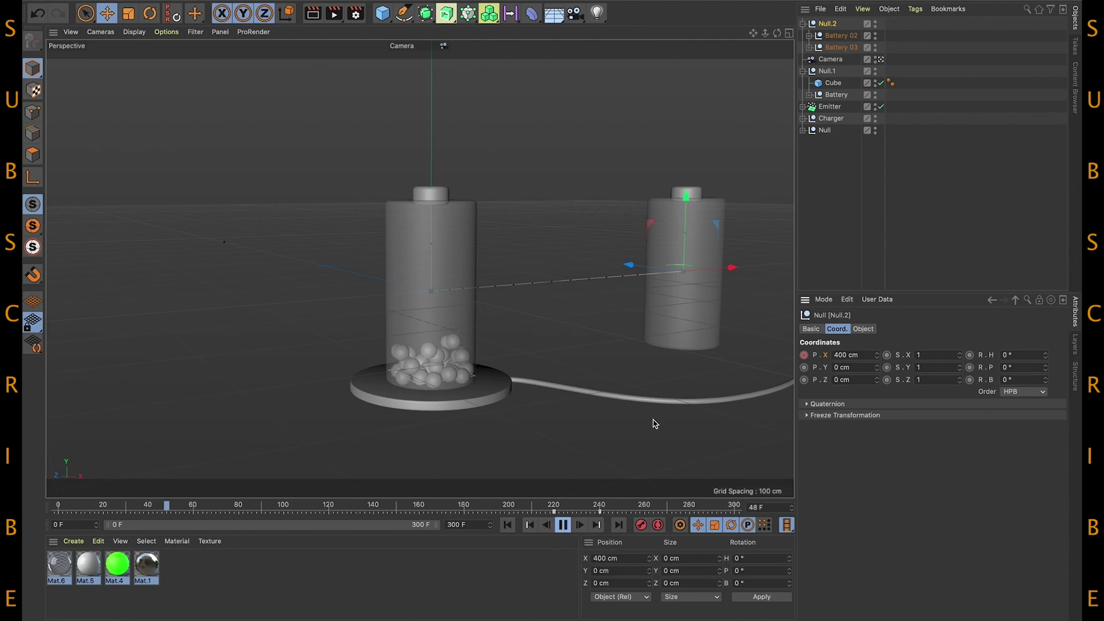
pyautogui.click(856, 217)
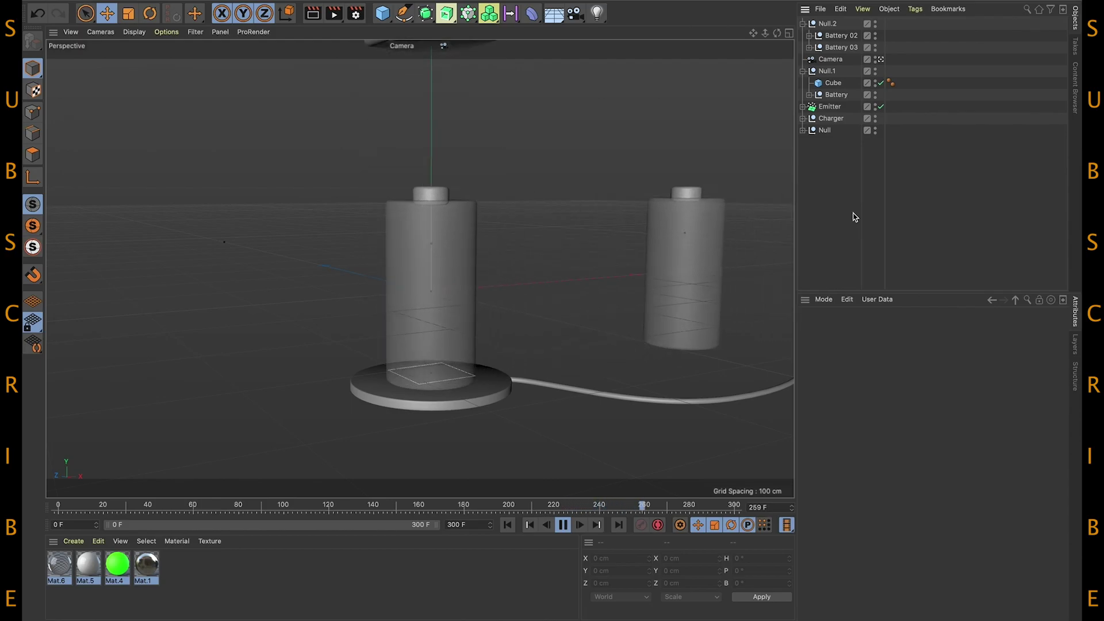
pyautogui.press('F8')
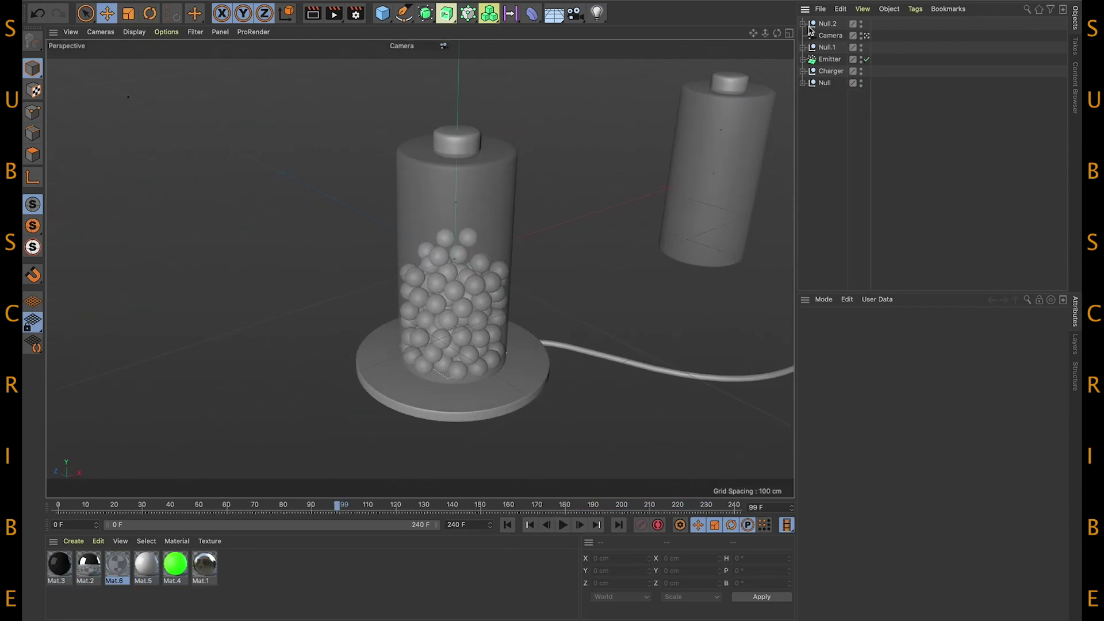
# Expand all the object groups and adjust the transparency settings of material Mat.6.
pyautogui.click(803, 25)
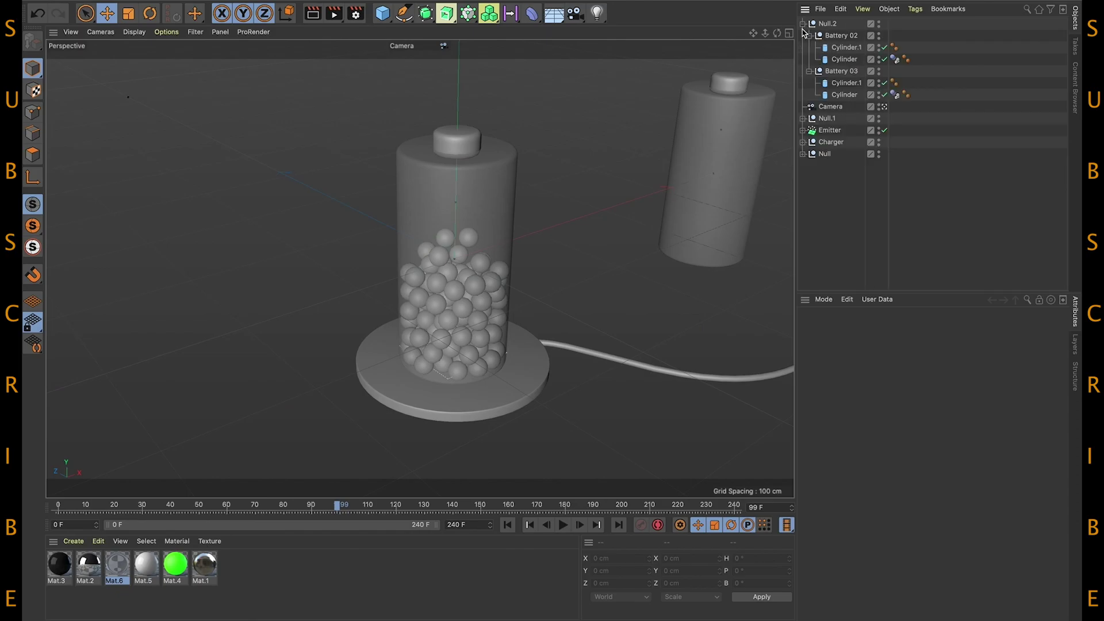
pyautogui.click(803, 118)
pyautogui.click(803, 177)
pyautogui.click(803, 201)
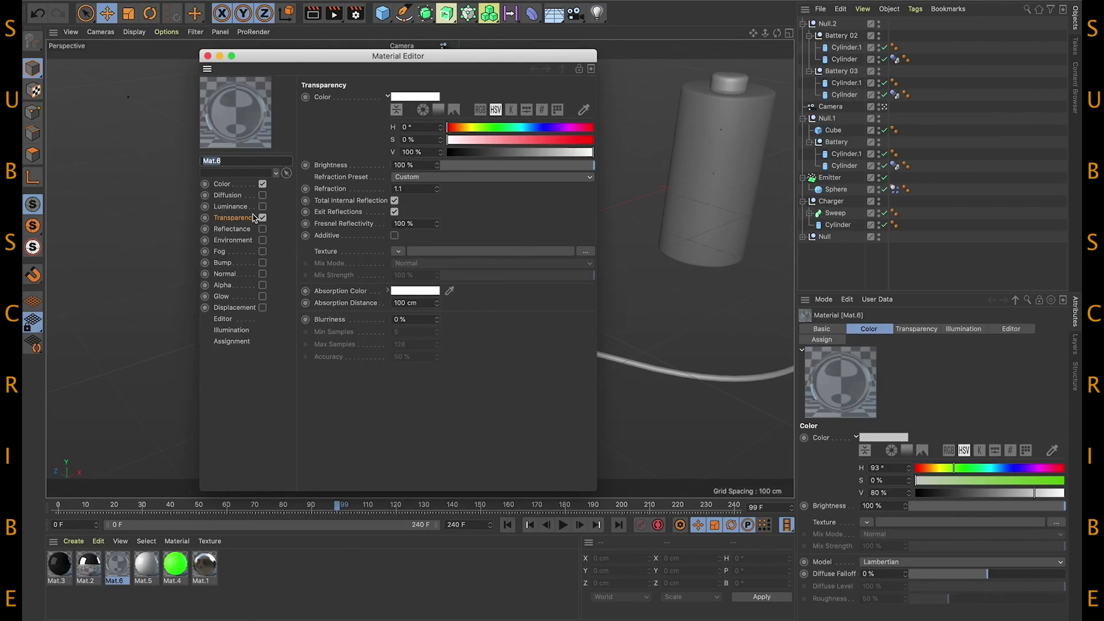
pyautogui.write('.5')
pyautogui.press('Return')
pyautogui.click(207, 56)
# Apply Mat.6 to the battery body, Mat.2 to its cap, Mat.4 to the emitter sphere and Mat.5 to the charger base.
pyautogui.moveTo(117, 565); pyautogui.dragTo(730, 81)
pyautogui.moveTo(175, 565); pyautogui.dragTo(842, 189)
pyautogui.moveTo(146, 565); pyautogui.dragTo(402, 402)
pyautogui.moveTo(587, 344); pyautogui.dragTo(589, 350)
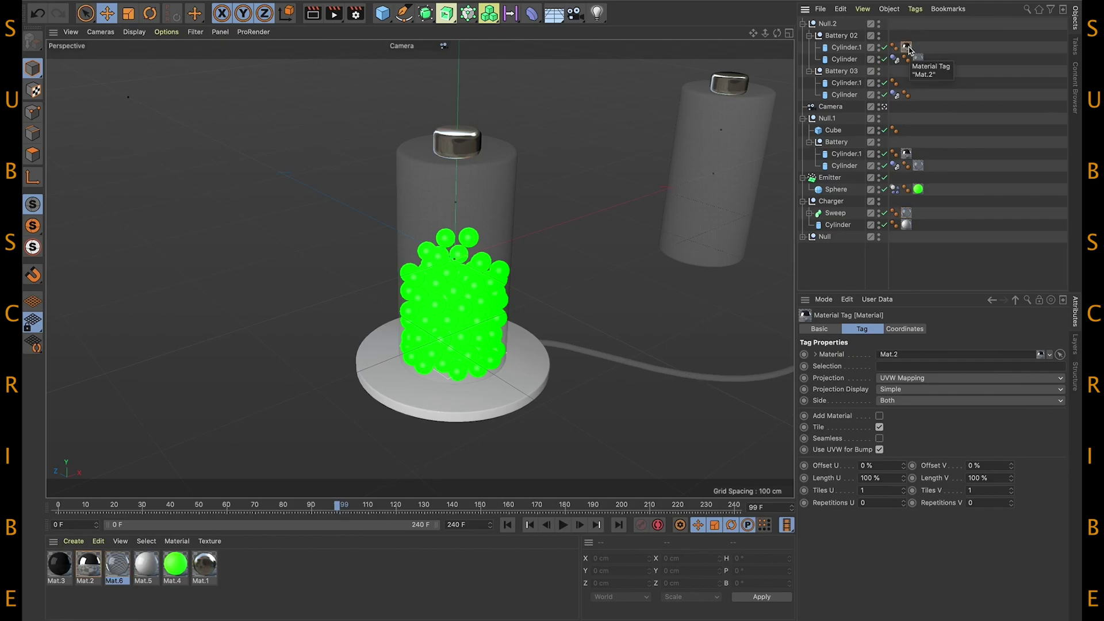
# Apply Mat.2 to the caps and Mat.6 to the bodies of Battery 02 and Battery 03, and Mat.6 to the cube.
pyautogui.click(709, 311)
pyautogui.click(700, 506)
pyautogui.moveTo(184, 486); pyautogui.dragTo(461, 173)
pyautogui.moveTo(118, 564); pyautogui.dragTo(741, 86)
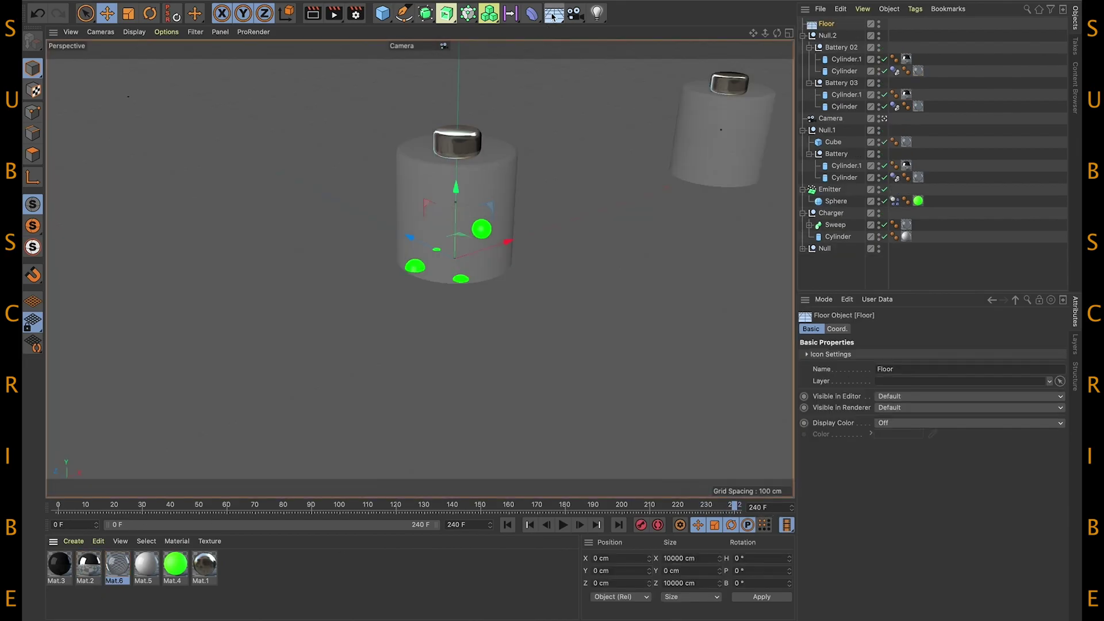
# Lower the floor object to about -108 cm in Y, beneath the charger, and apply Mat.3 to it.
pyautogui.press('F3')
pyautogui.moveTo(475, 253); pyautogui.dragTo(470, 242)
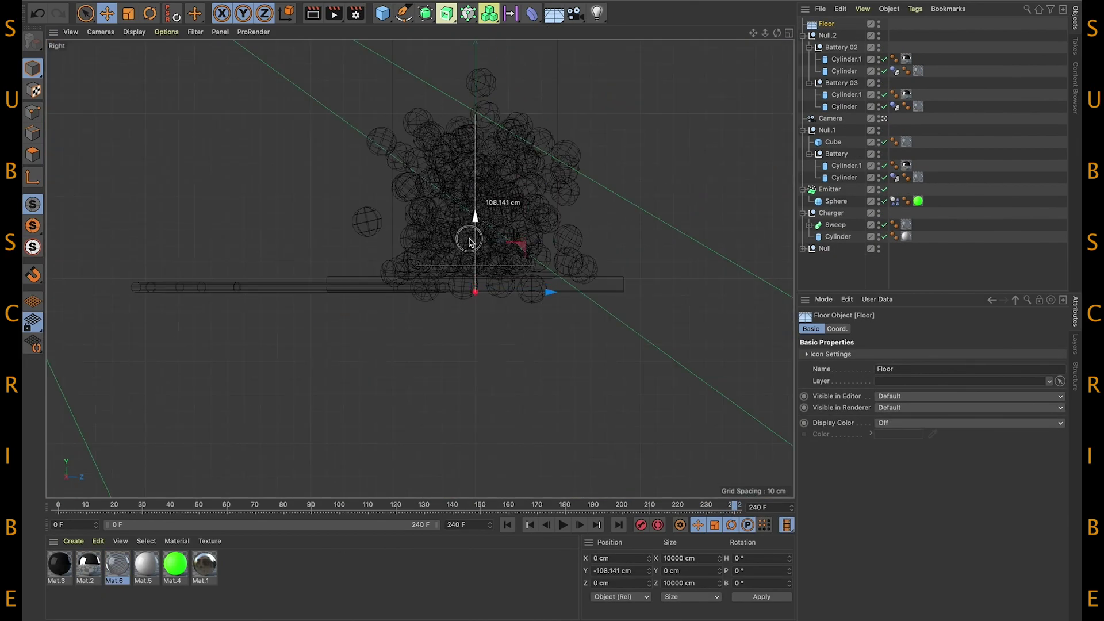
pyautogui.press('F5')
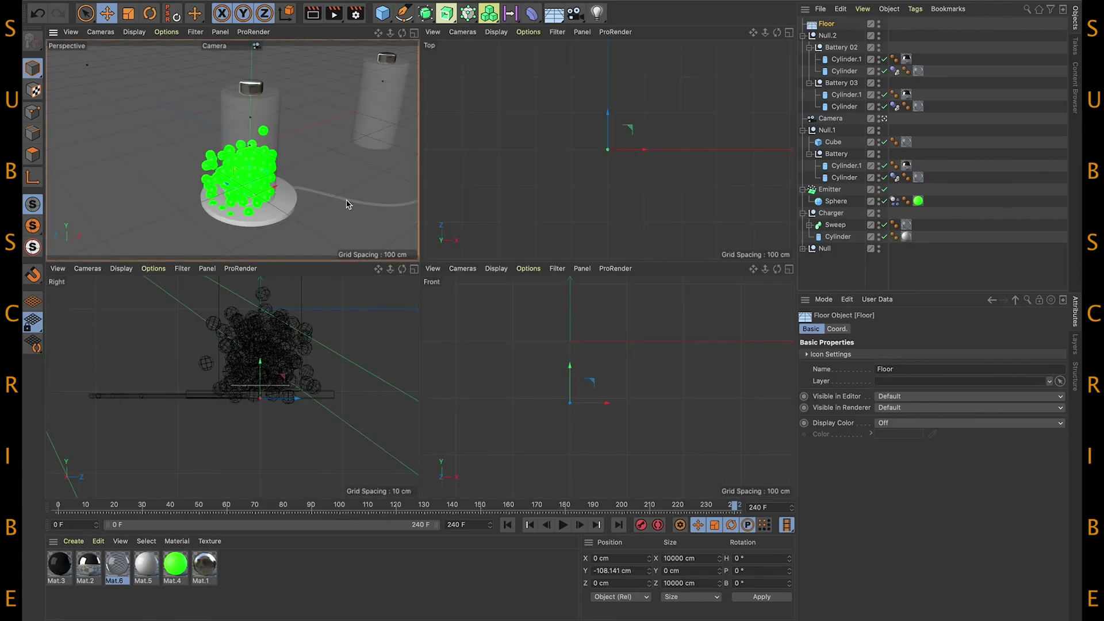
pyautogui.press('F1')
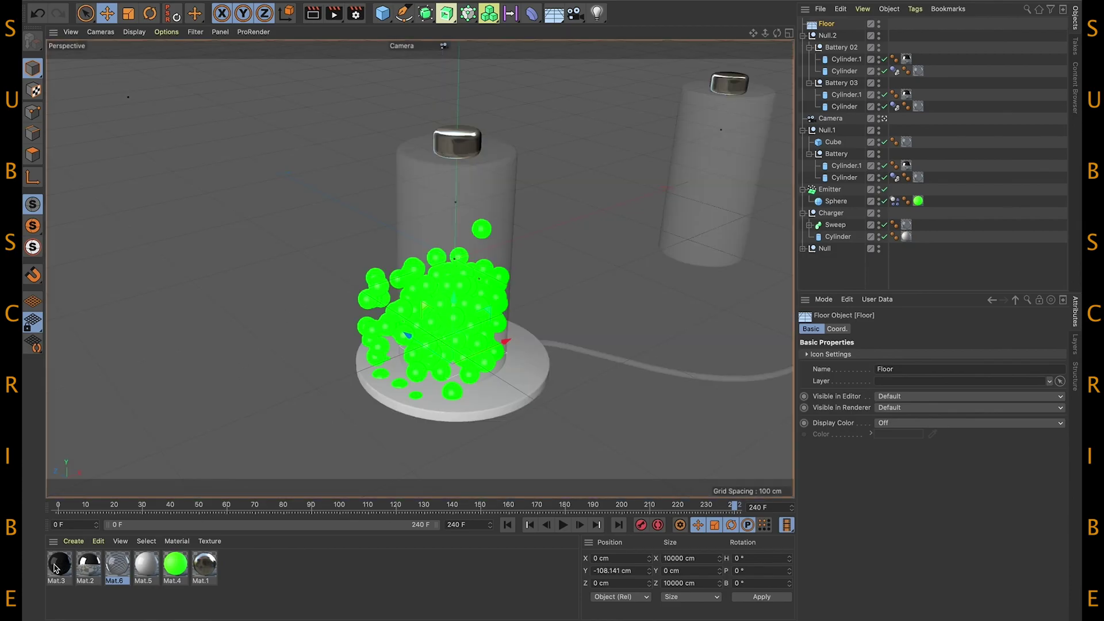
pyautogui.moveTo(55, 567); pyautogui.dragTo(204, 387)
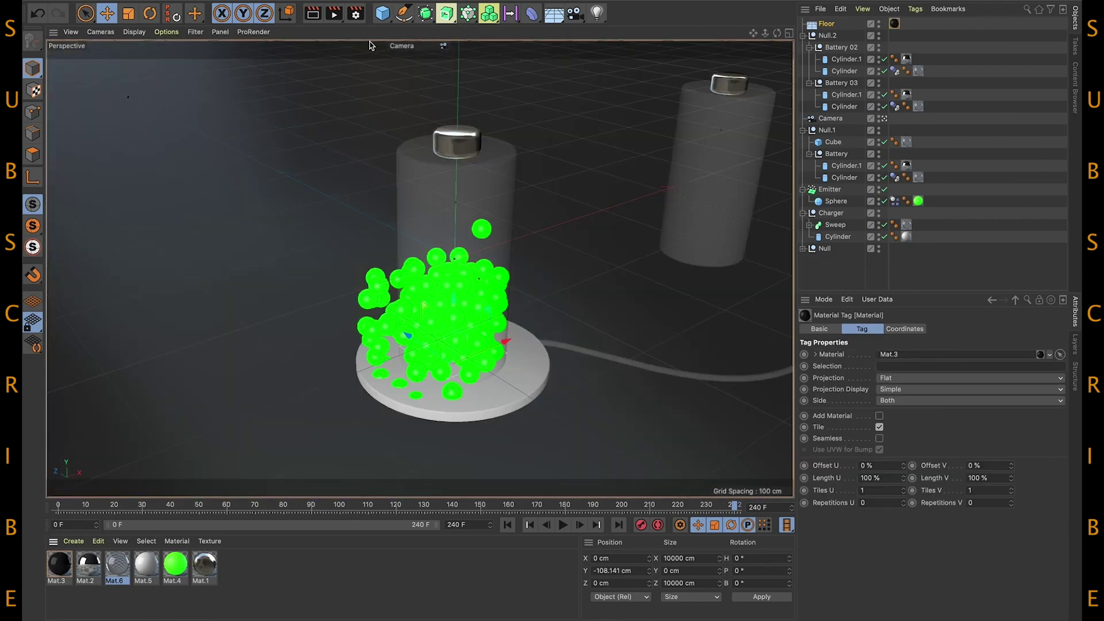
# Set the render anti-aliasing to Best.
pyautogui.click(356, 13)
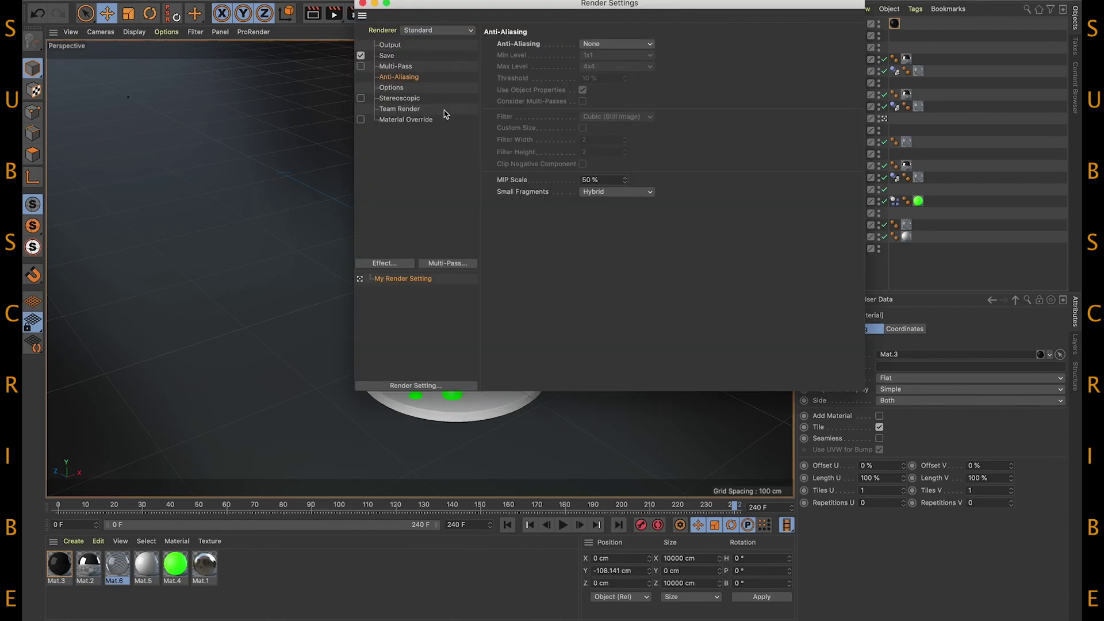
pyautogui.click(613, 43)
pyautogui.click(604, 78)
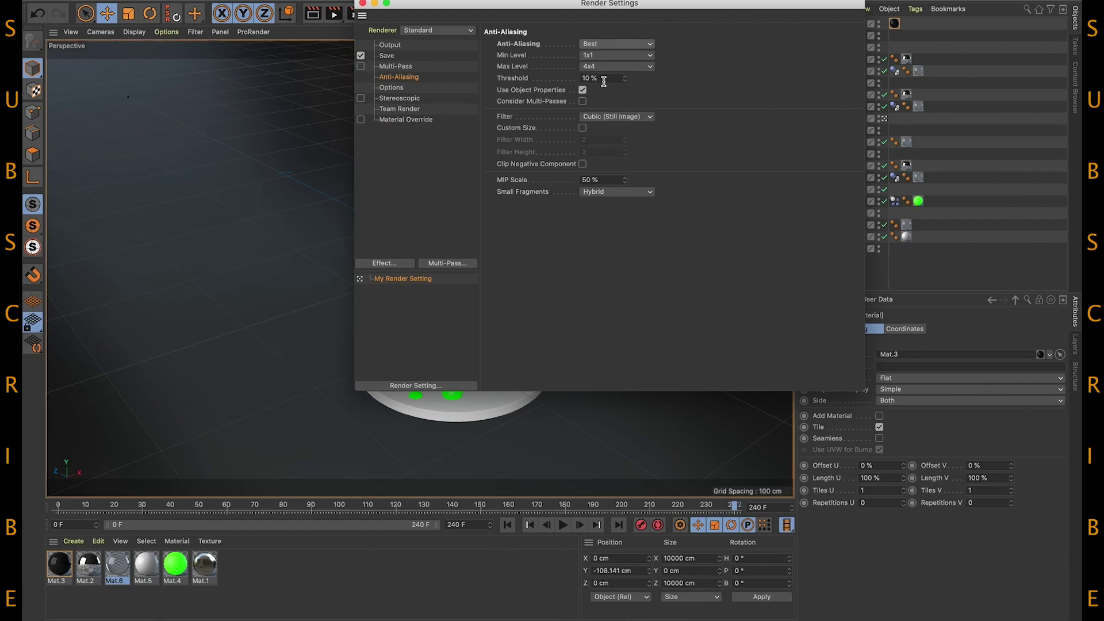
# Add the Ambient Occlusion render effect and change its dark gradient knot to dark green with a 31% brightness value (V).
pyautogui.click(385, 263)
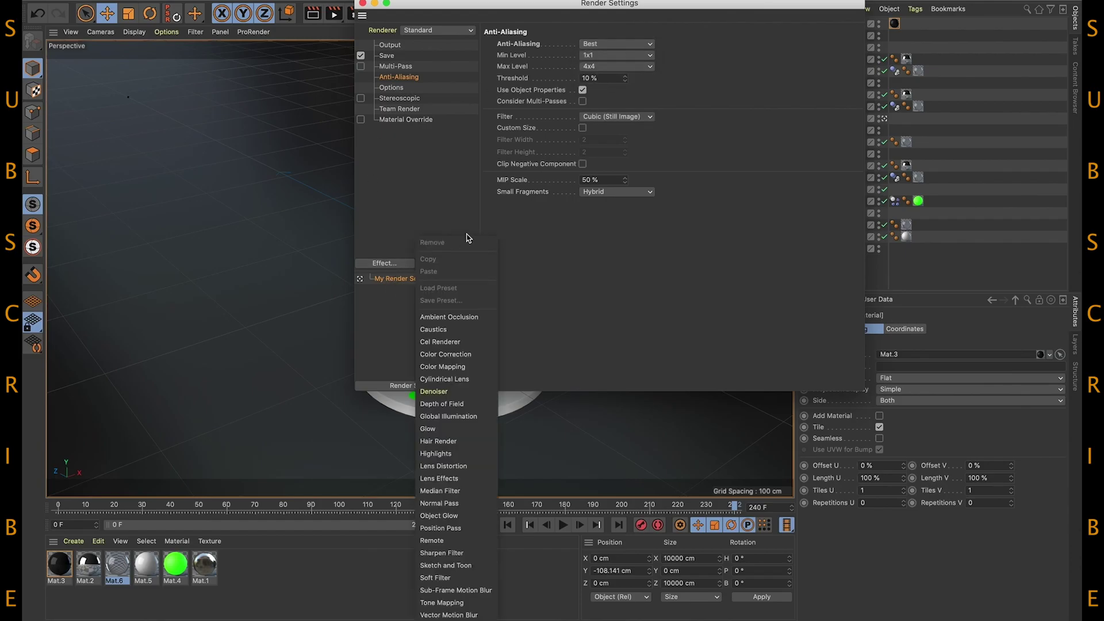
pyautogui.click(464, 317)
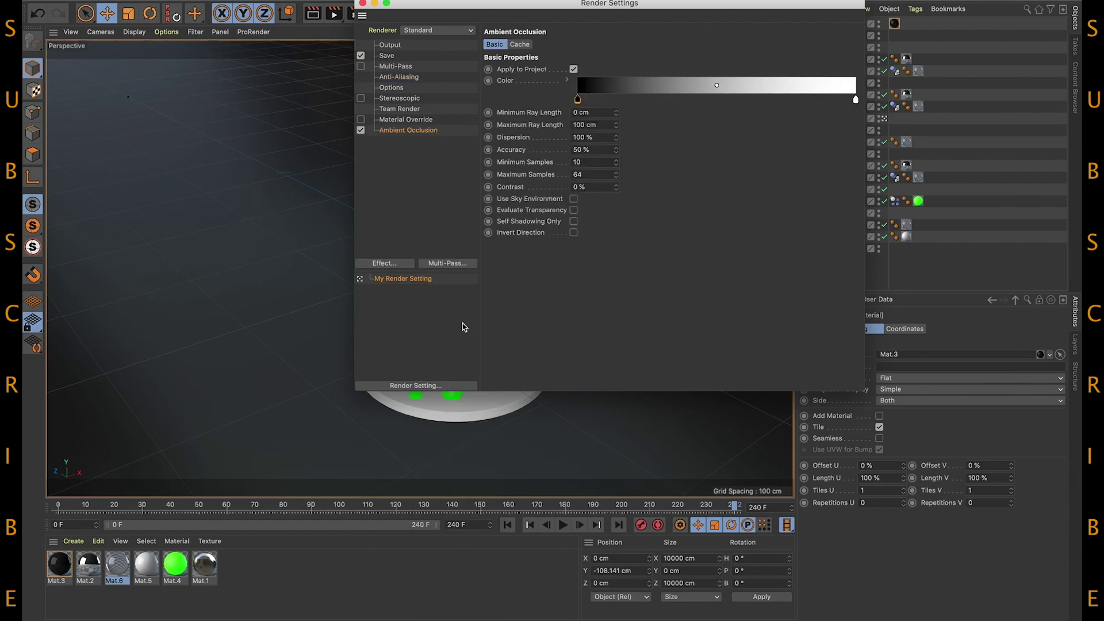
pyautogui.doubleClick(578, 101)
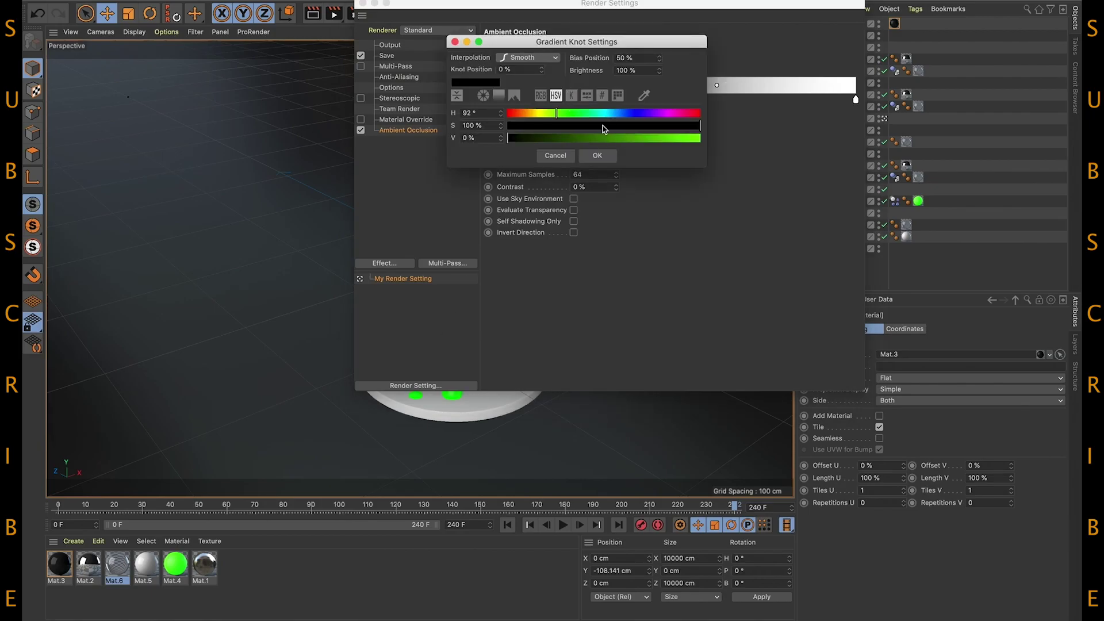
pyautogui.click(567, 139)
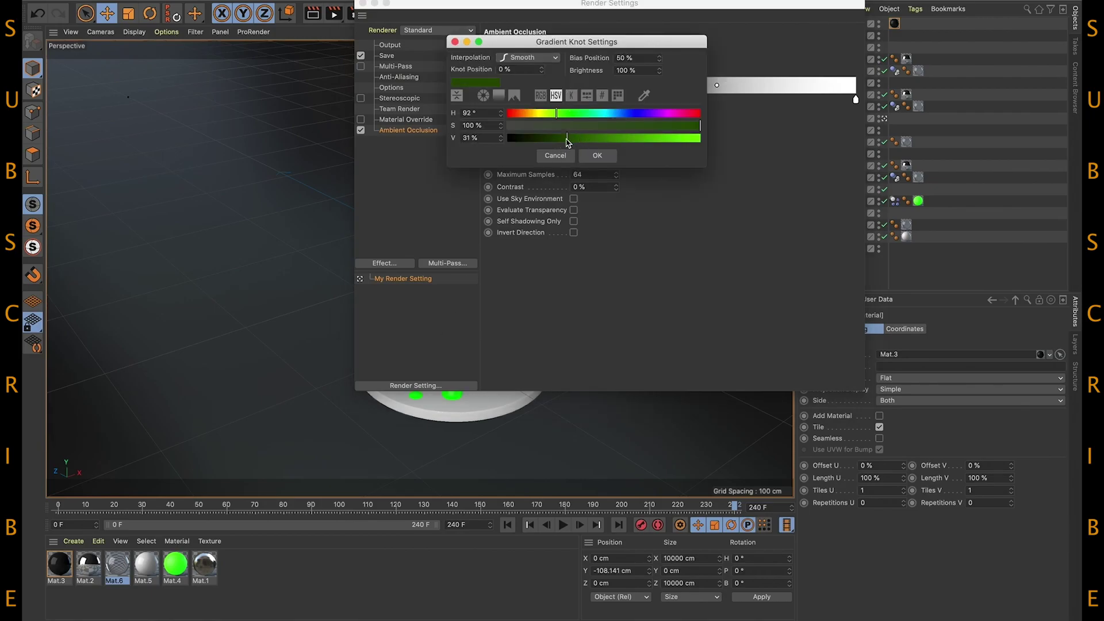
pyautogui.click(590, 155)
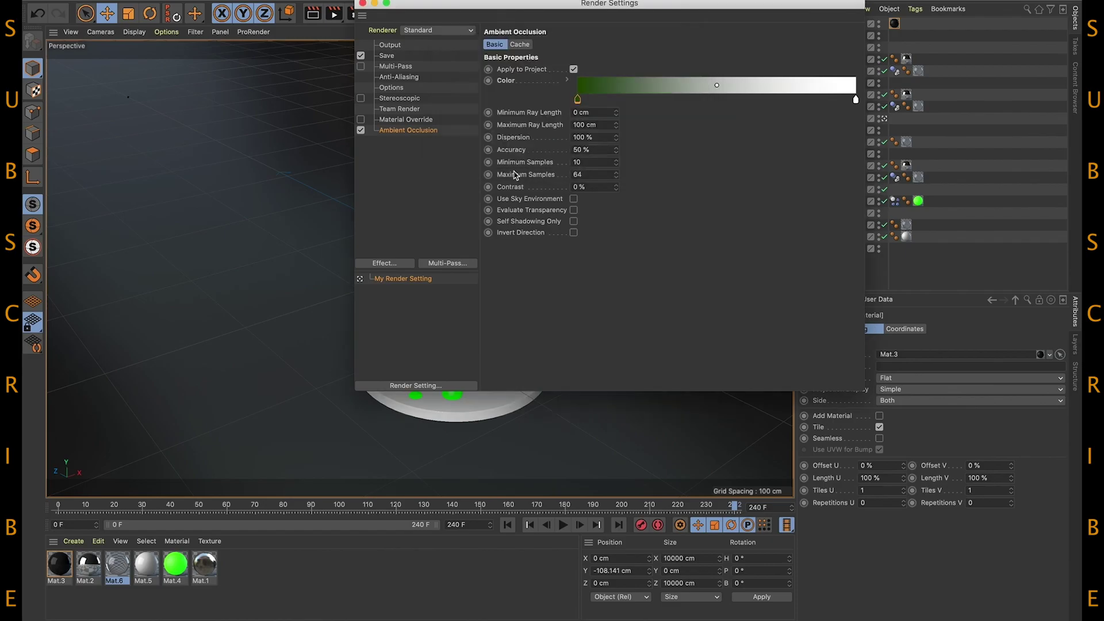
pyautogui.click(363, 3)
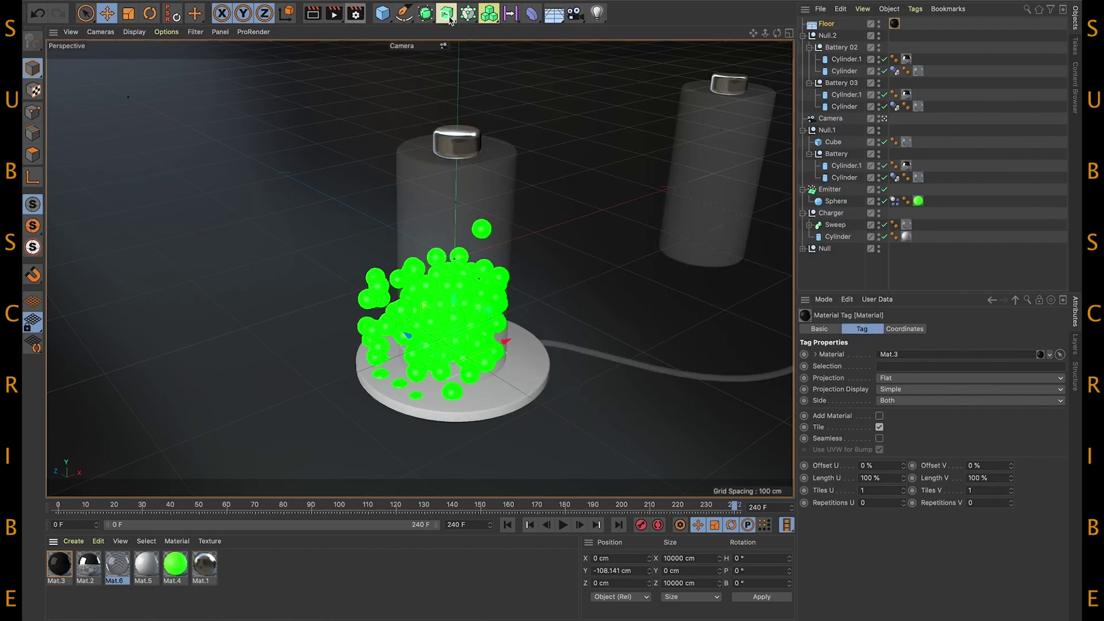
# Play the animation from the first frame to review the textured scene, and stop playback.
pyautogui.click(507, 525)
pyautogui.click(564, 526)
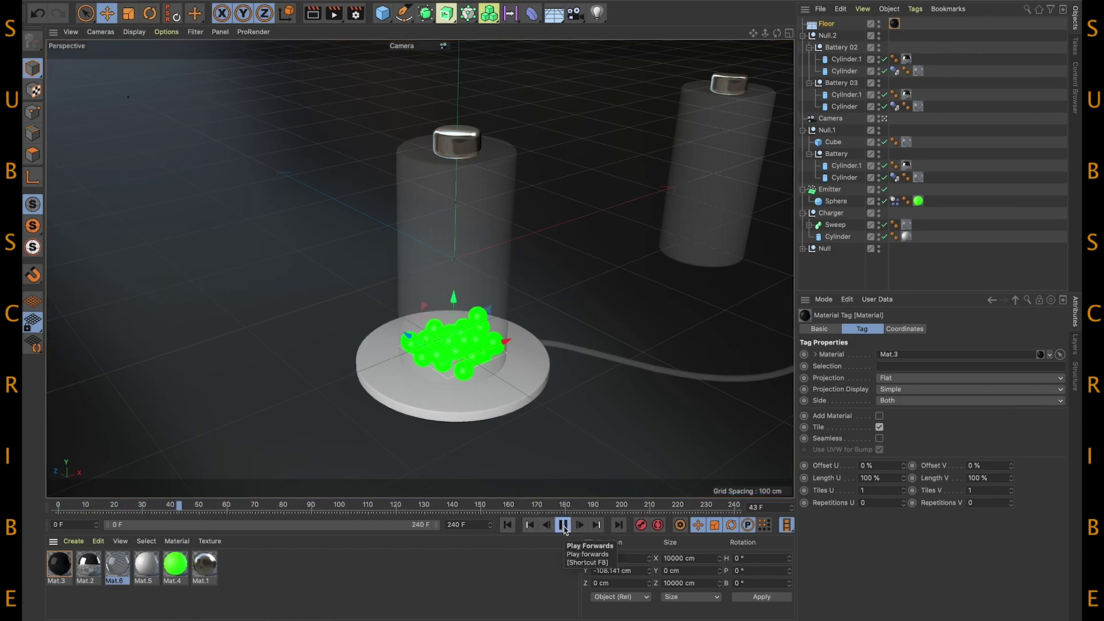
pyautogui.click(563, 526)
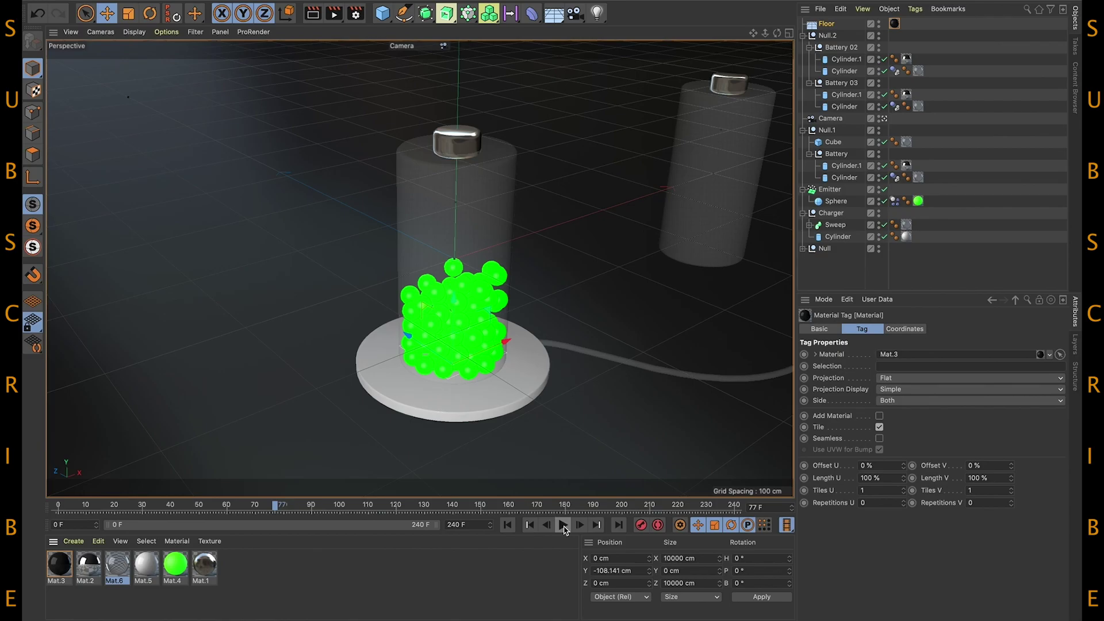
# Preview-render the scene in the viewport at frame 77, play the animation to about frame 116, and render that frame too.
pyautogui.hotkey('ctrl', 'r')
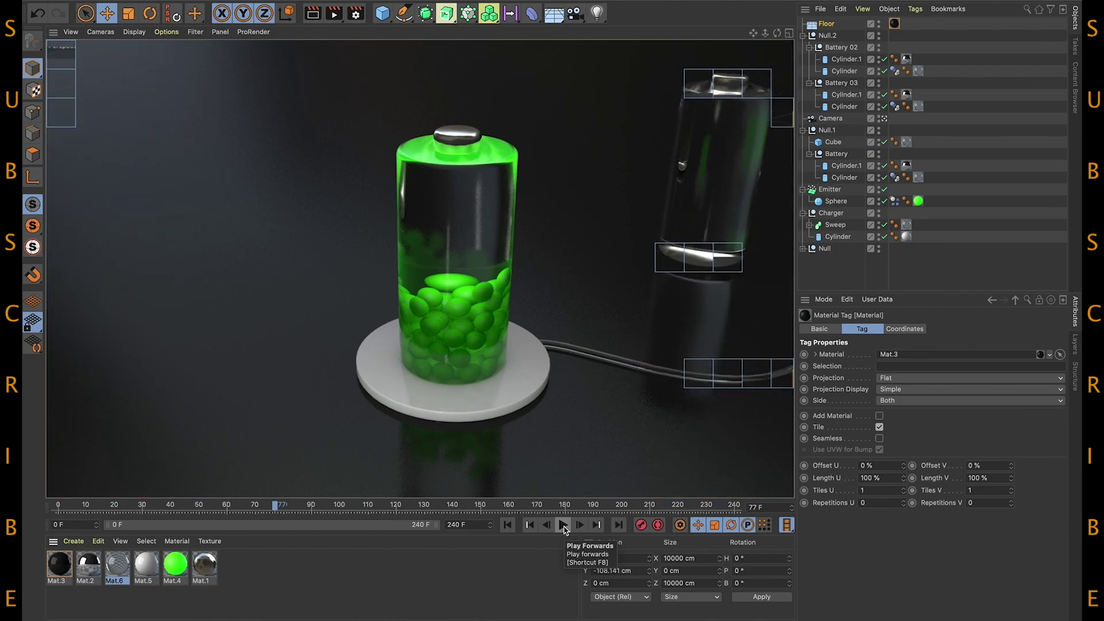
pyautogui.click(507, 525)
pyautogui.click(562, 524)
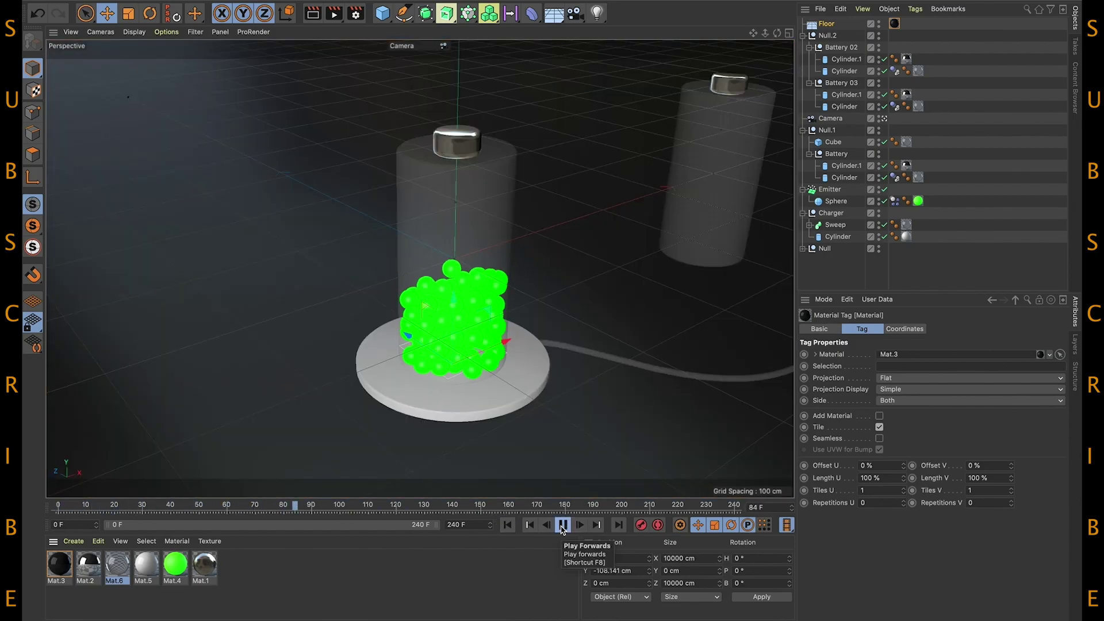
pyautogui.click(563, 525)
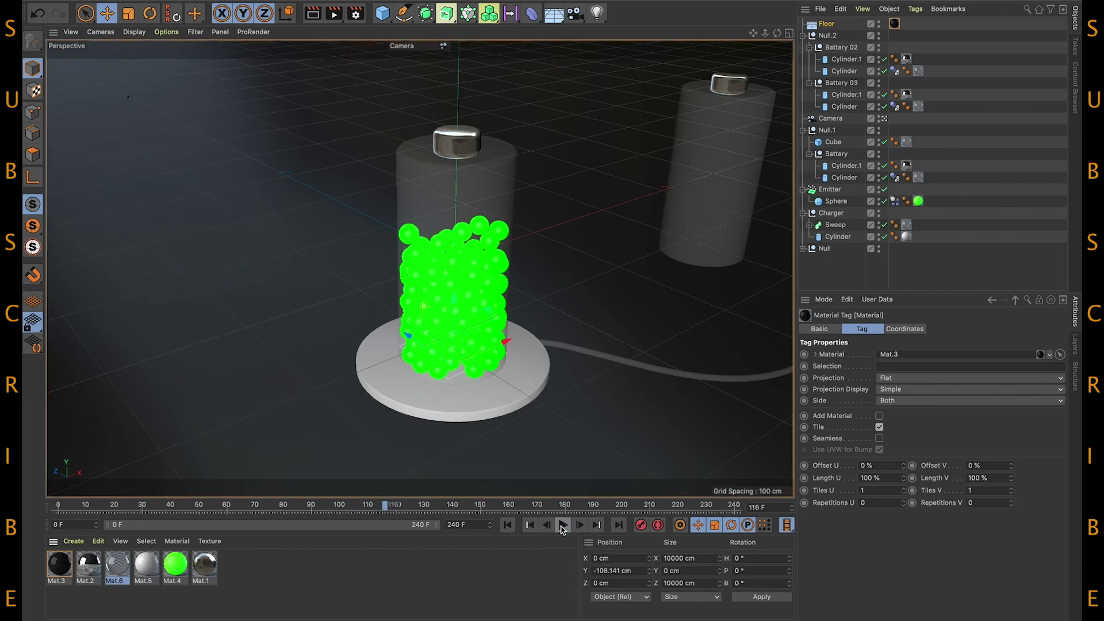
pyautogui.hotkey('ctrl', 'r')
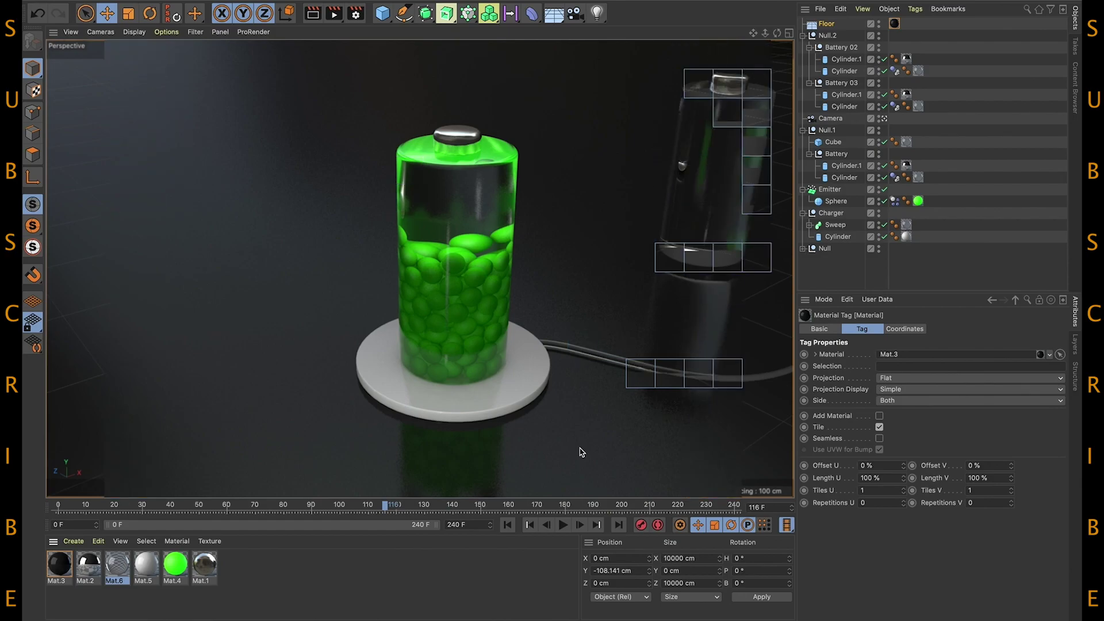
pyautogui.click(929, 271)
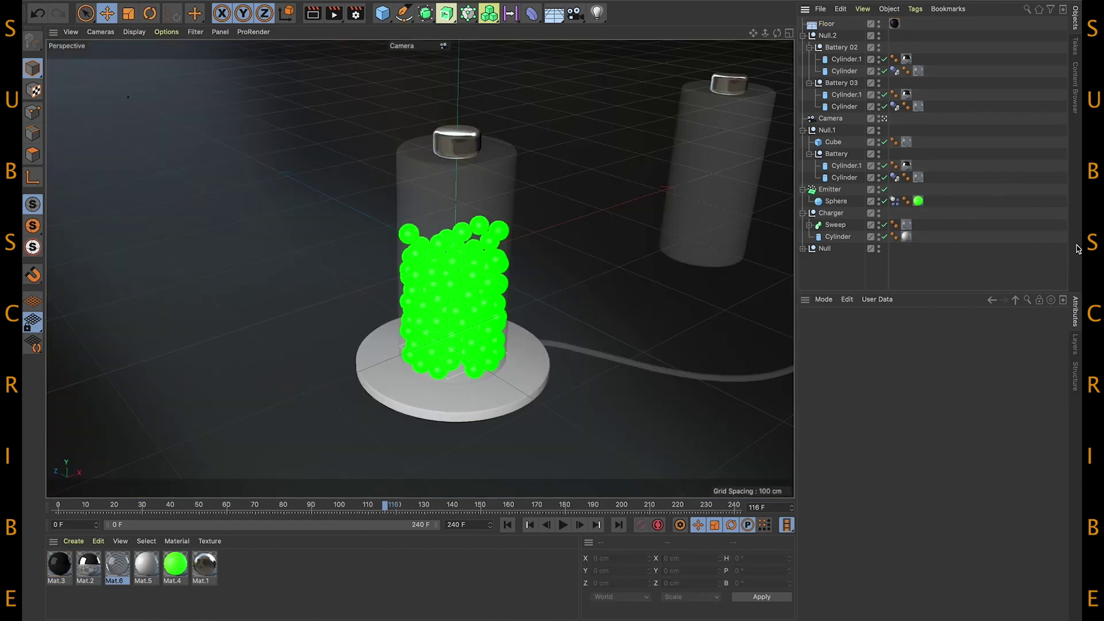
# Play from the first frame to frame 30, duplicate the charger's Sweep cable, and apply the green Mat.4 material to the copy.
pyautogui.click(633, 369)
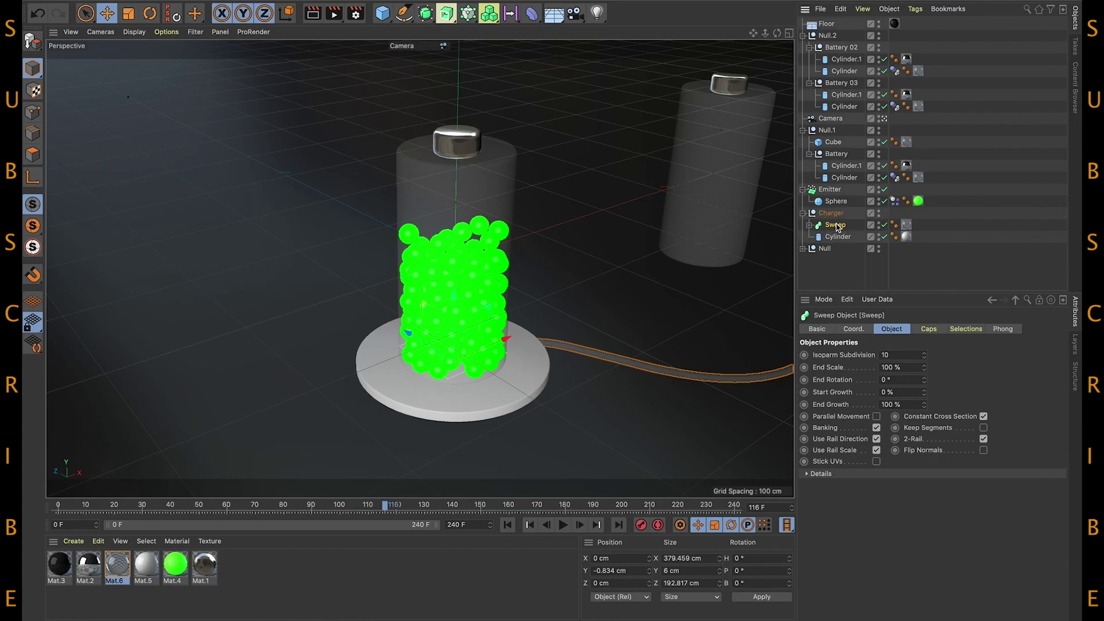
pyautogui.hotkey('shift', 'f')
pyautogui.press('F8')
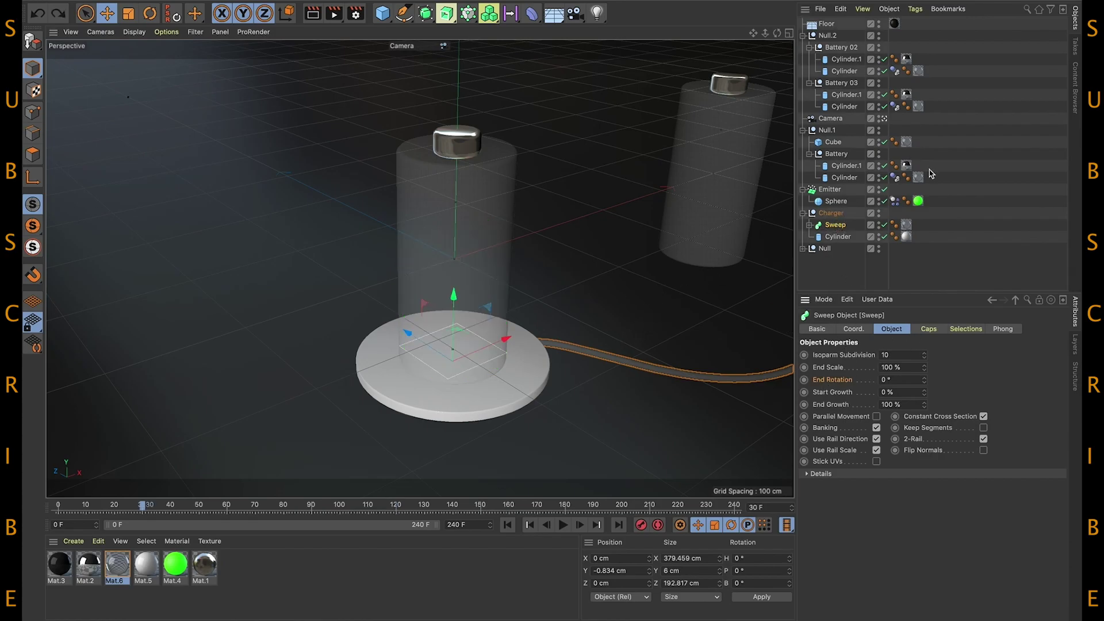
pyautogui.click(972, 270)
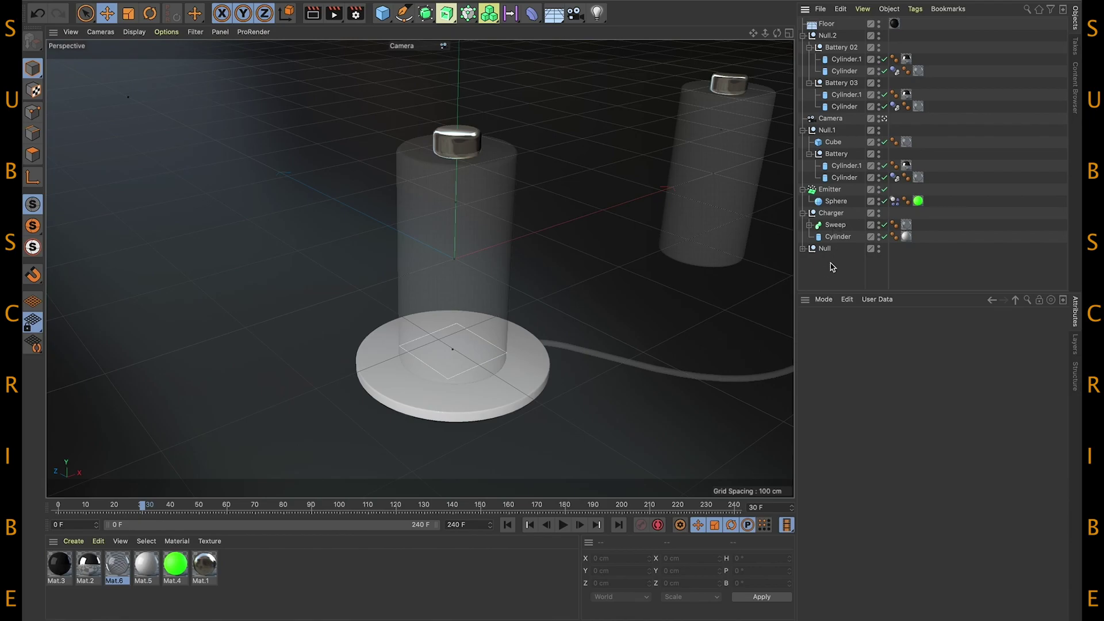
pyautogui.keyDown('ctrl'); pyautogui.moveTo(834, 227); pyautogui.dragTo(837, 223); pyautogui.keyUp('ctrl')
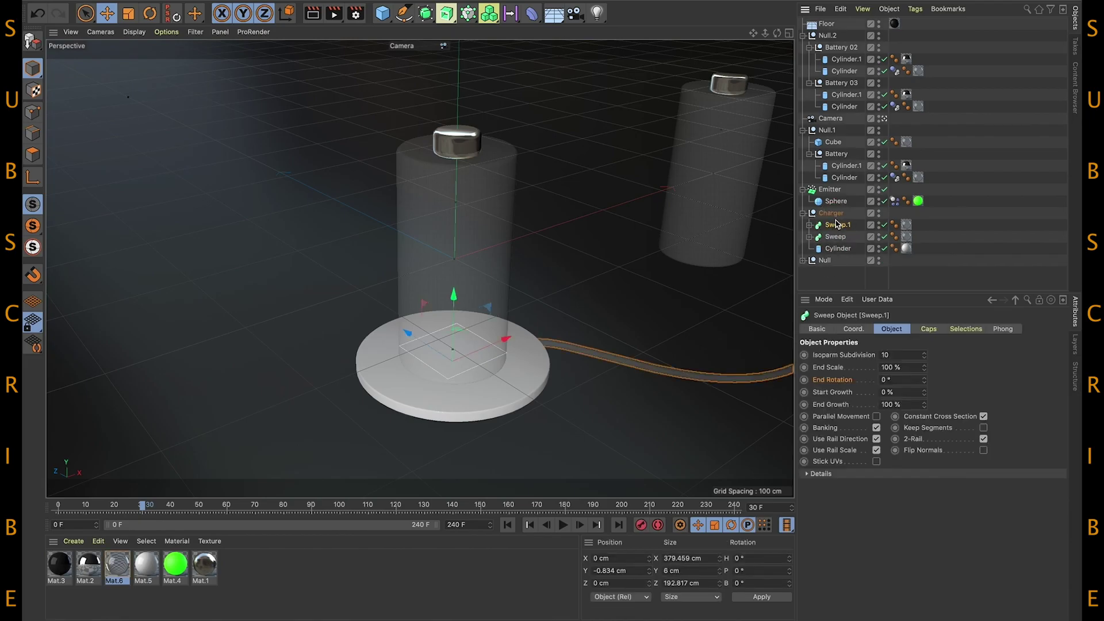
pyautogui.click(166, 569)
pyautogui.moveTo(177, 571); pyautogui.dragTo(913, 227)
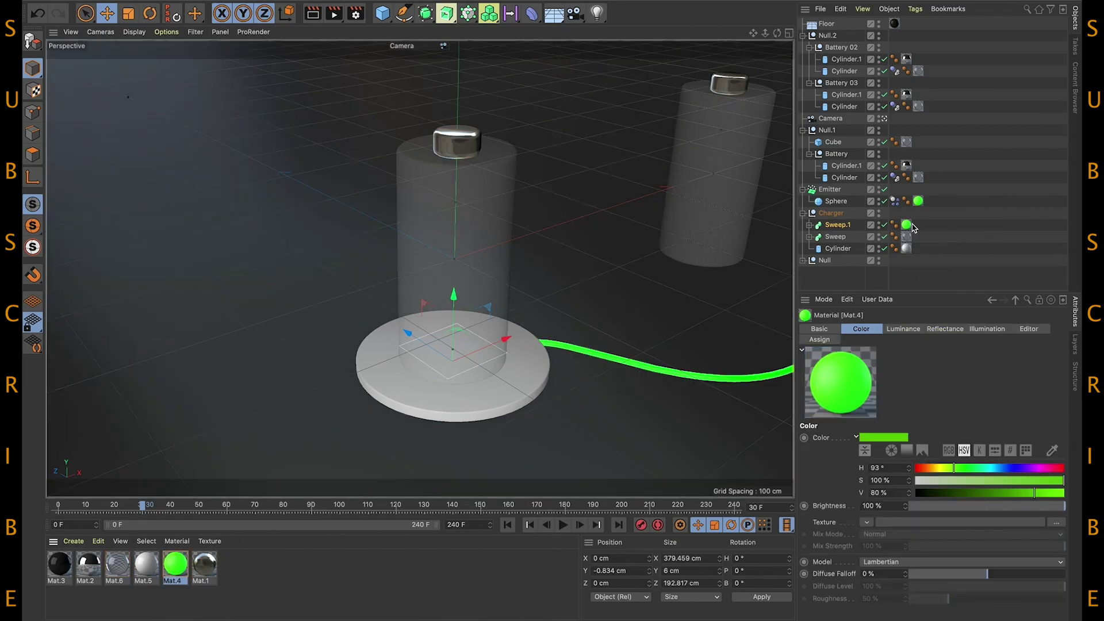
# Set the radius of the circle profile inside the green cable copy to 1 cm.
pyautogui.click(809, 225)
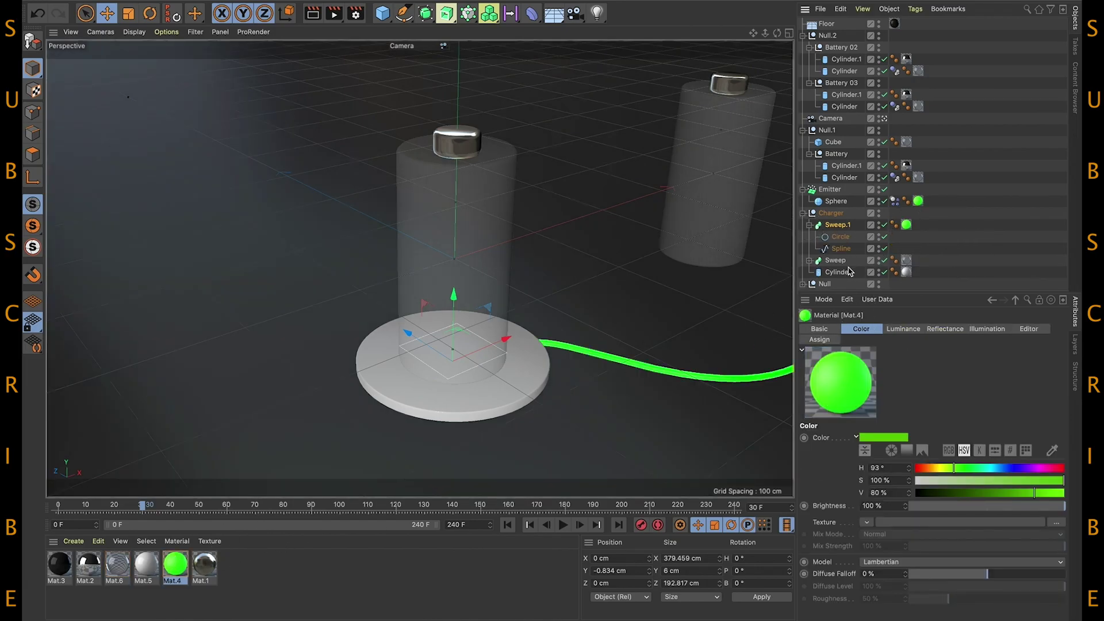
pyautogui.click(840, 238)
pyautogui.click(923, 381)
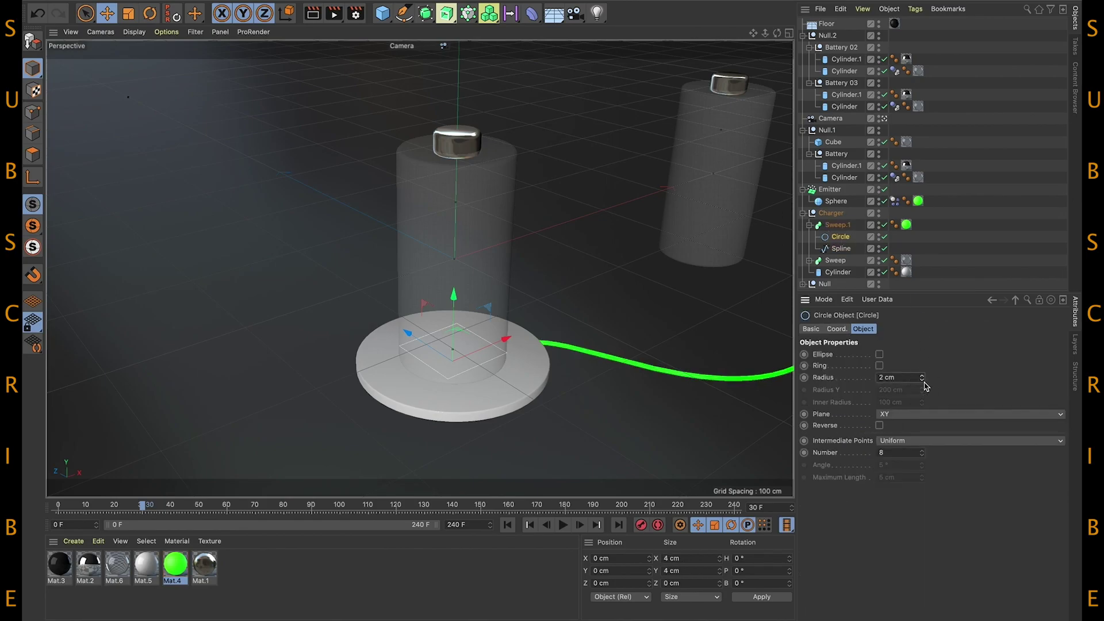
pyautogui.click(923, 380)
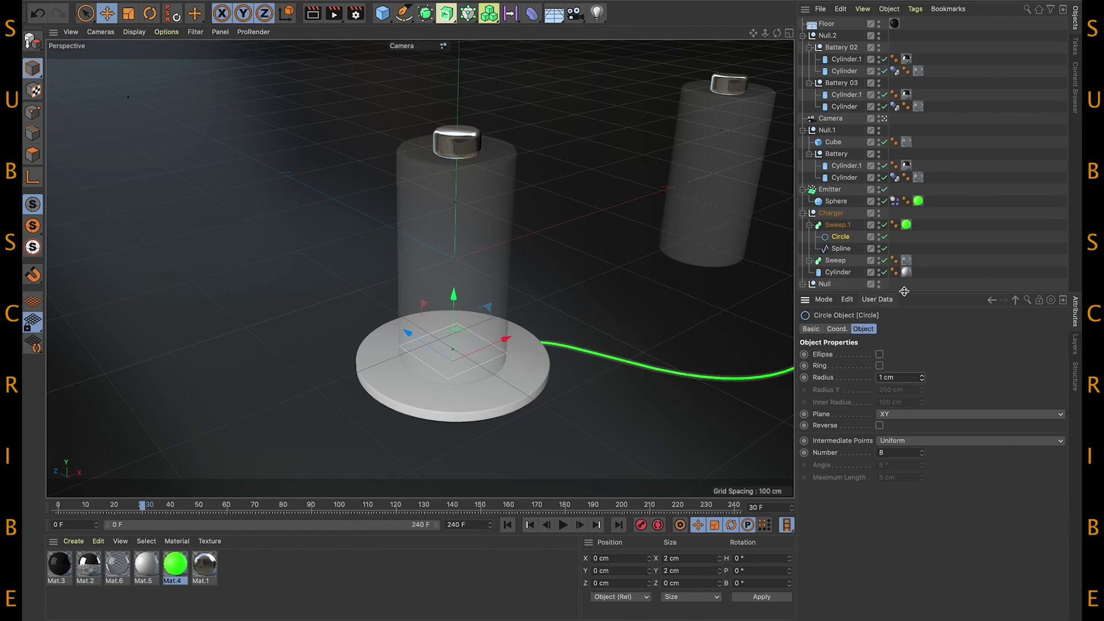
# Keyframe the green cable's Start Growth at frame 30 and at 55% on frame 0, and play the animation to check it.
pyautogui.click(838, 225)
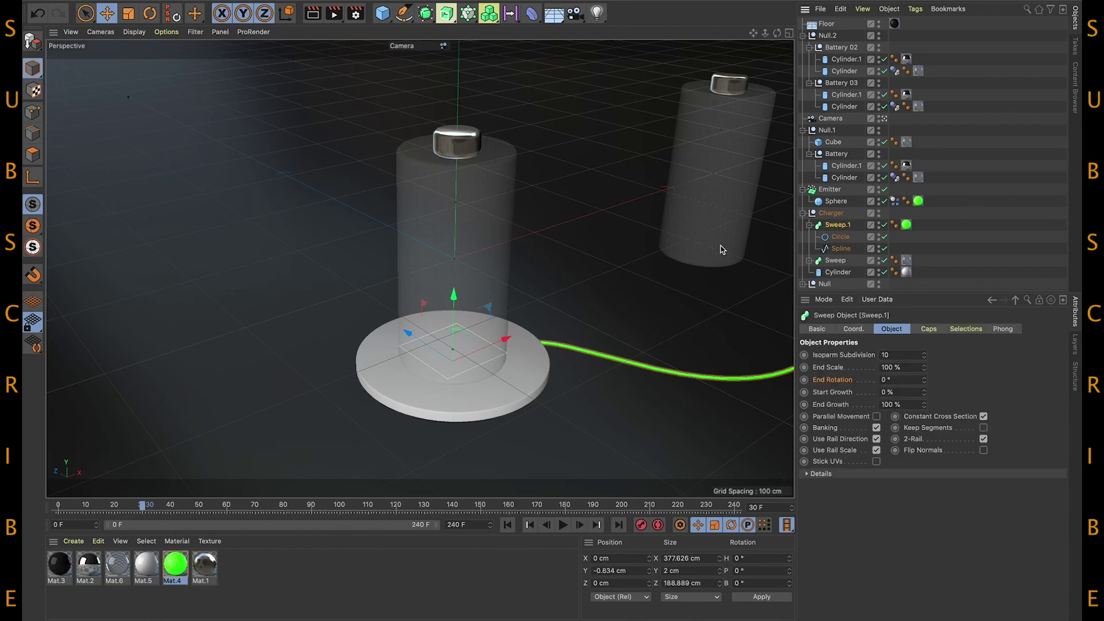
pyautogui.moveTo(925, 392)
pyautogui.mouseDown()
pyautogui.moveTo(943, 393)
pyautogui.moveTo(920, 392)
pyautogui.mouseUp()
pyautogui.click(59, 508)
pyautogui.moveTo(925, 392)
pyautogui.mouseDown()
pyautogui.moveTo(924, 368)
pyautogui.moveTo(925, 398)
pyautogui.mouseUp()
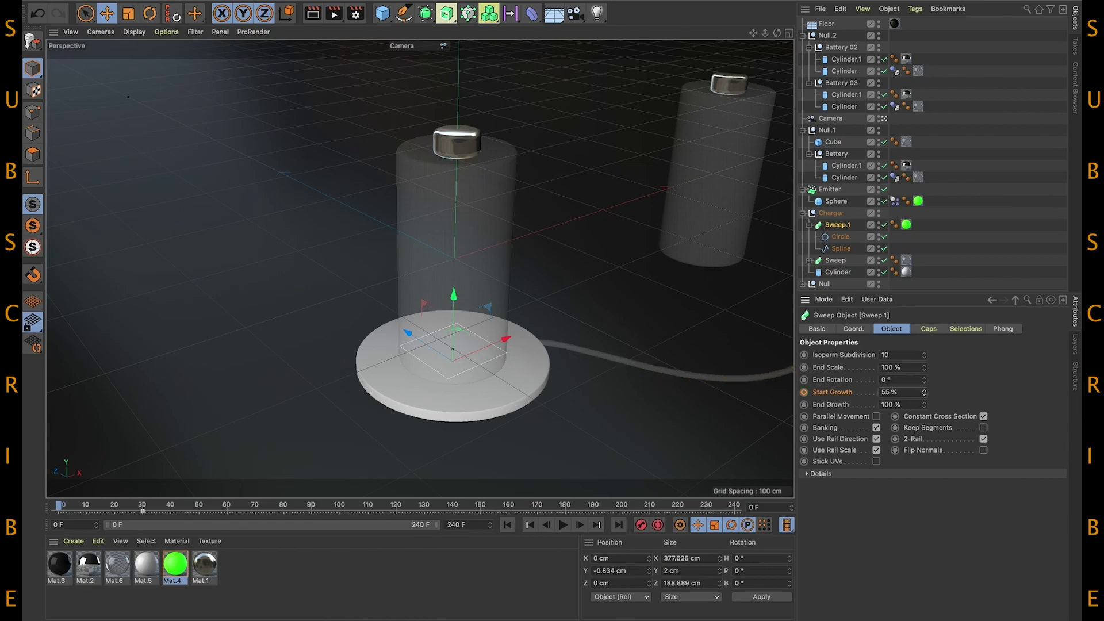
pyautogui.keyDown('ctrl'); pyautogui.click(804, 392); pyautogui.keyUp('ctrl')
pyautogui.click(1021, 230)
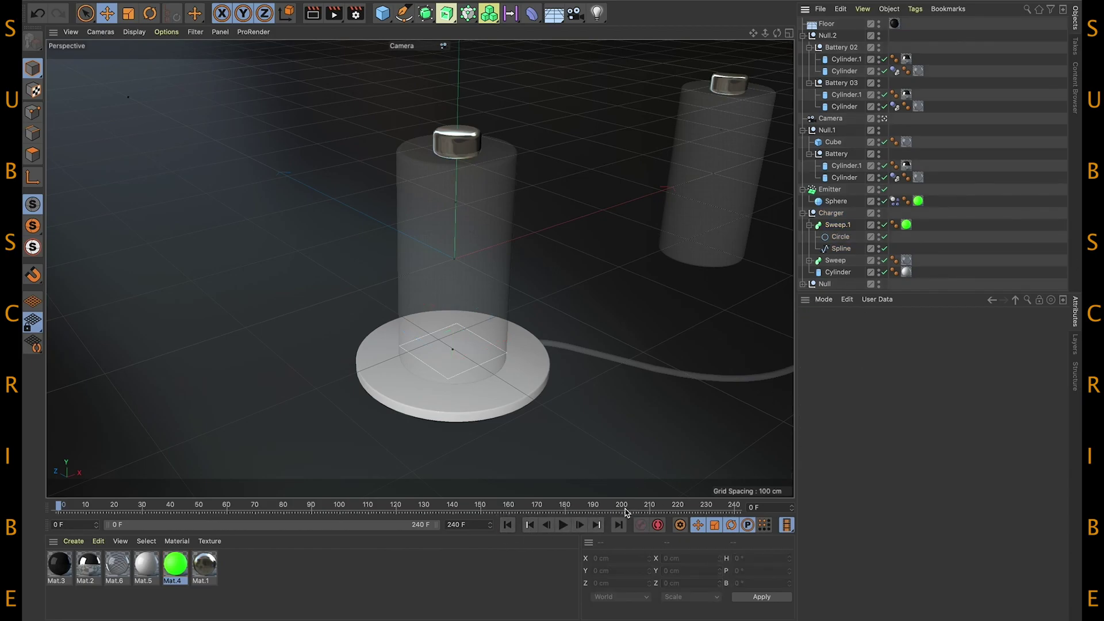
pyautogui.click(563, 525)
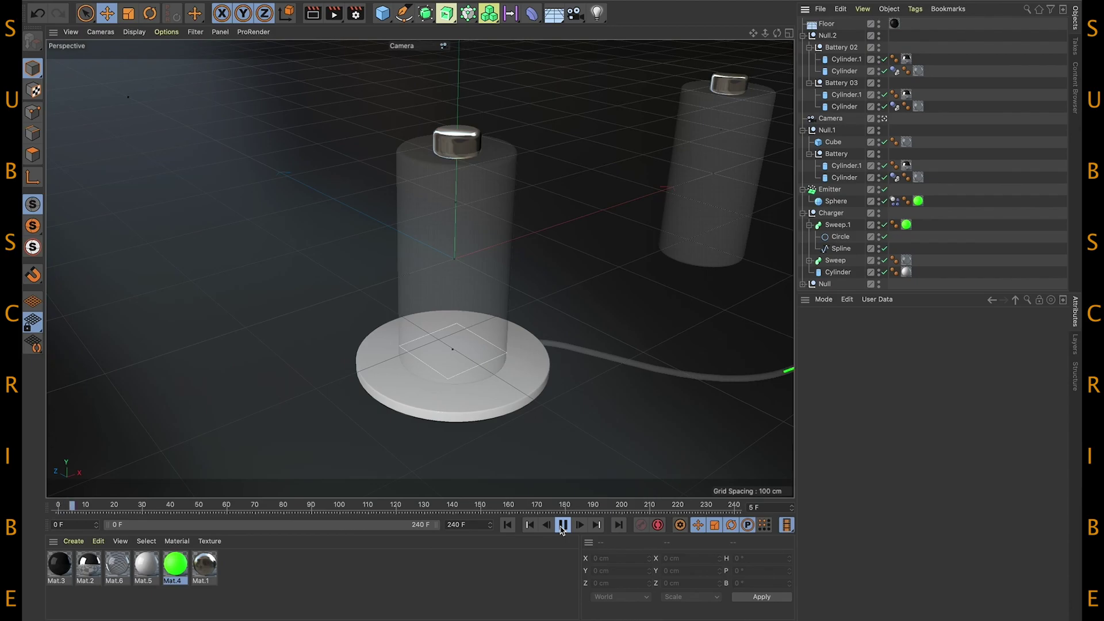